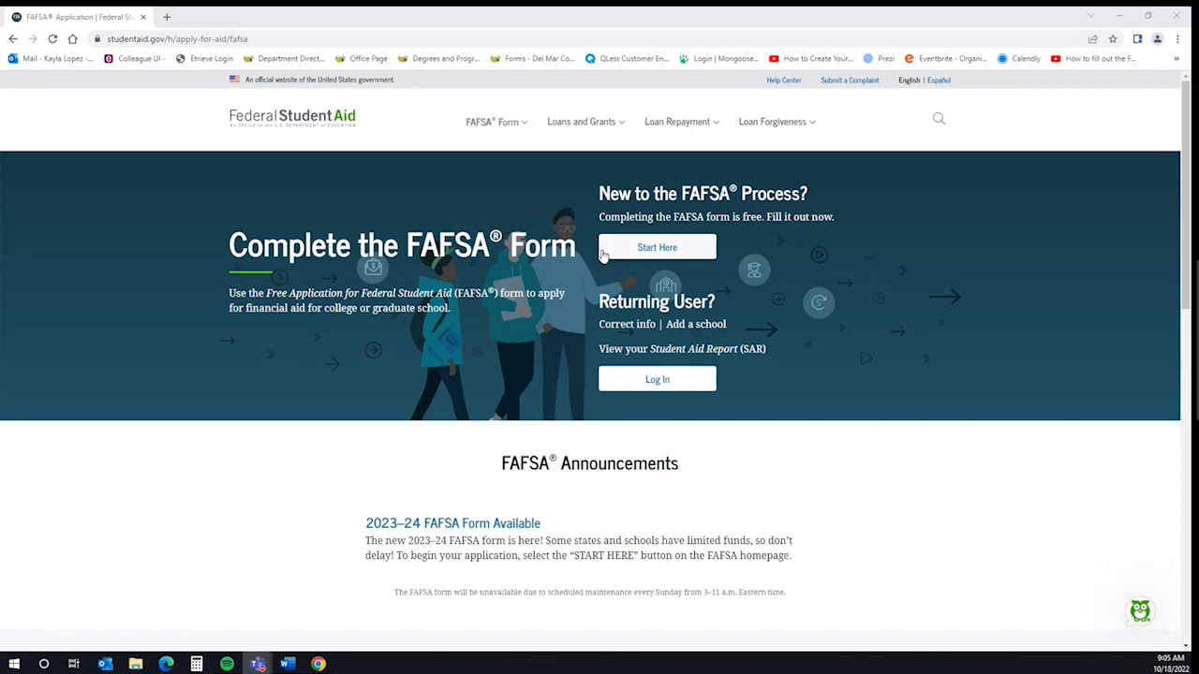
# Start a new FAFSA as the student and go to the account login
pyautogui.click(655, 247)
pyautogui.scroll(-1, 421, 332)
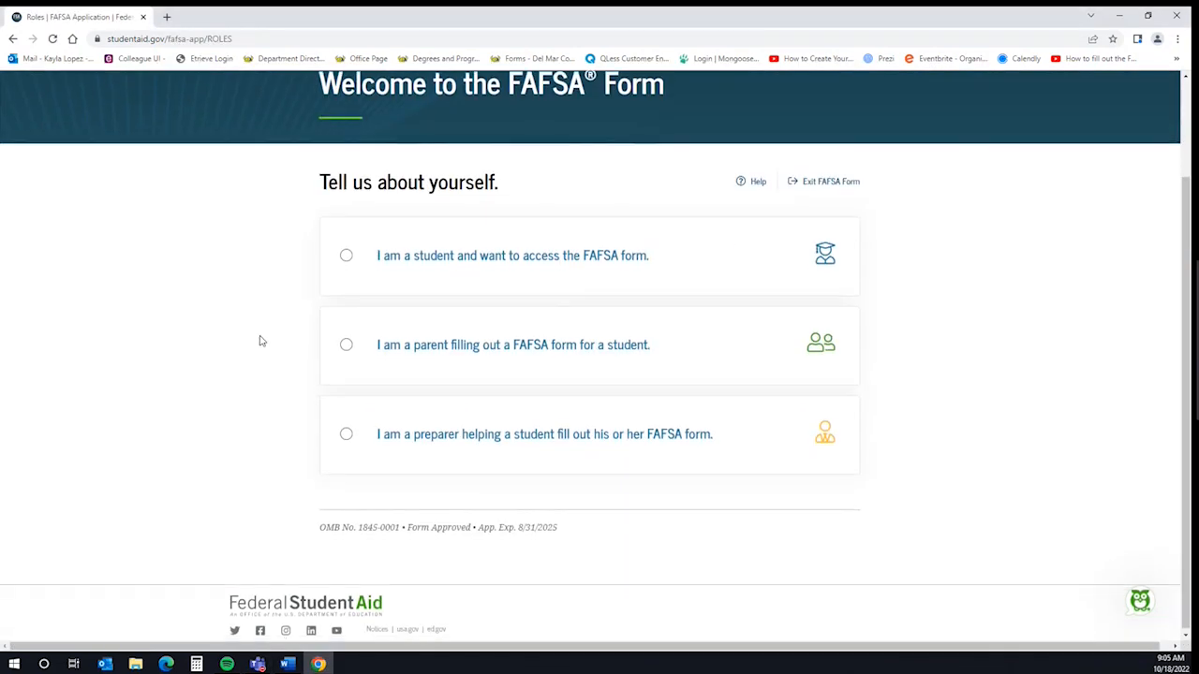
pyautogui.click(346, 257)
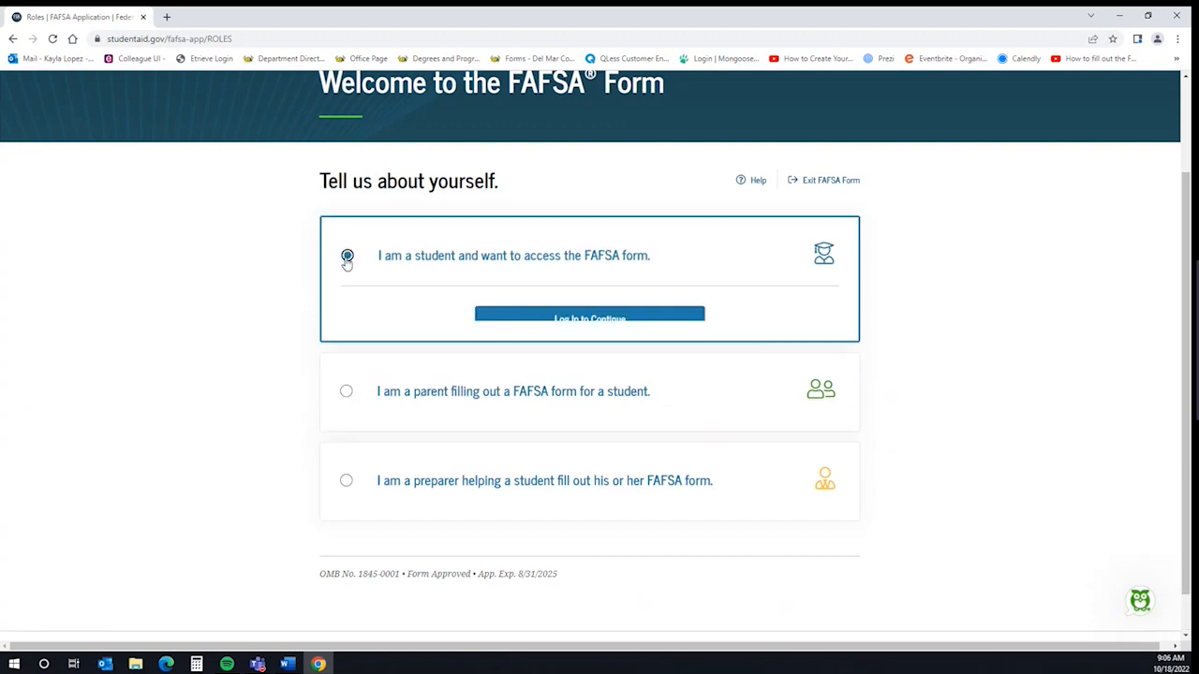
pyautogui.click(583, 319)
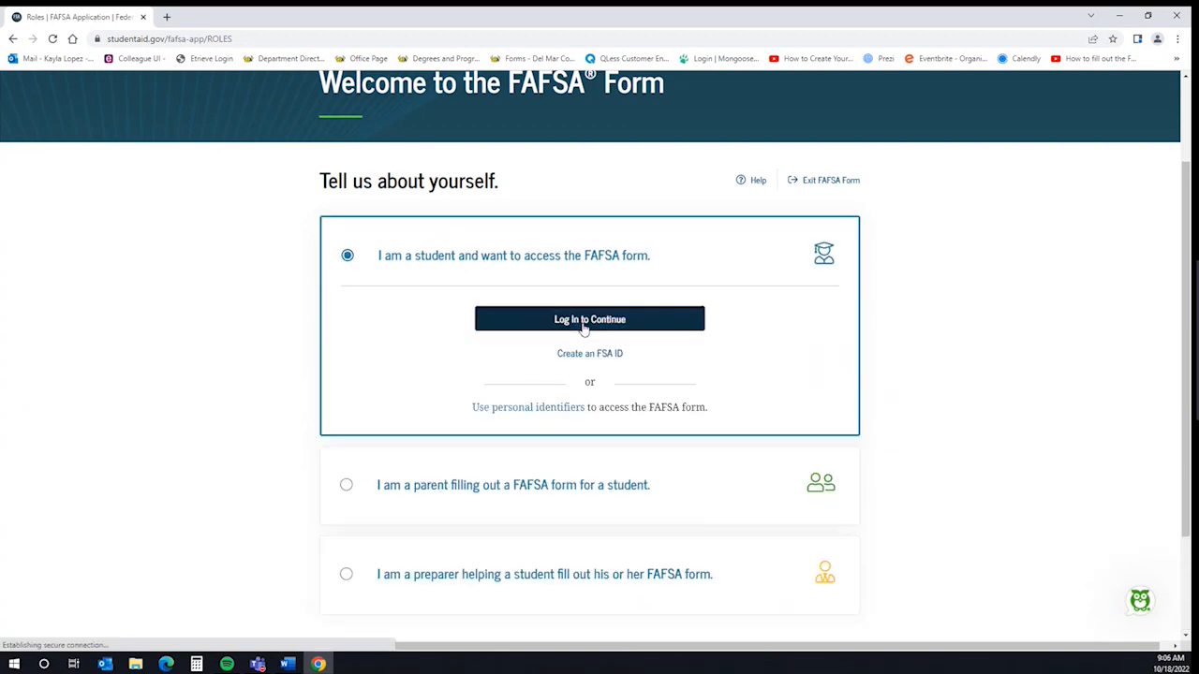
# Sign in with the student's FSA ID username and password
pyautogui.click(559, 349)
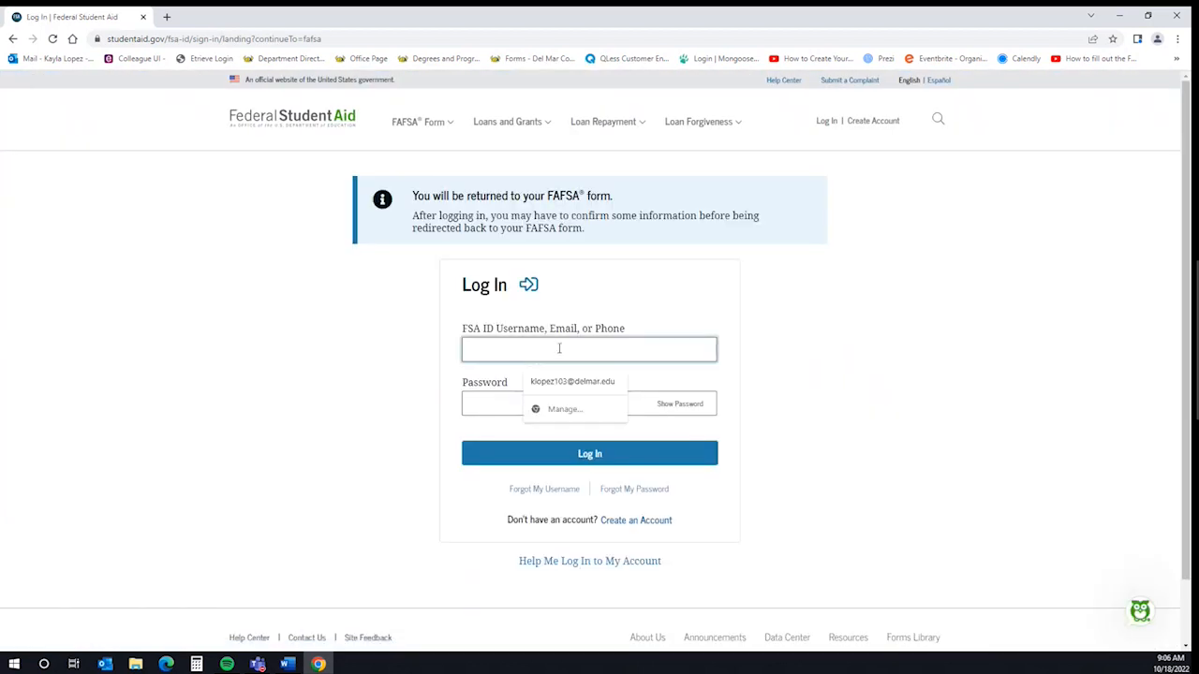
pyautogui.click(642, 324)
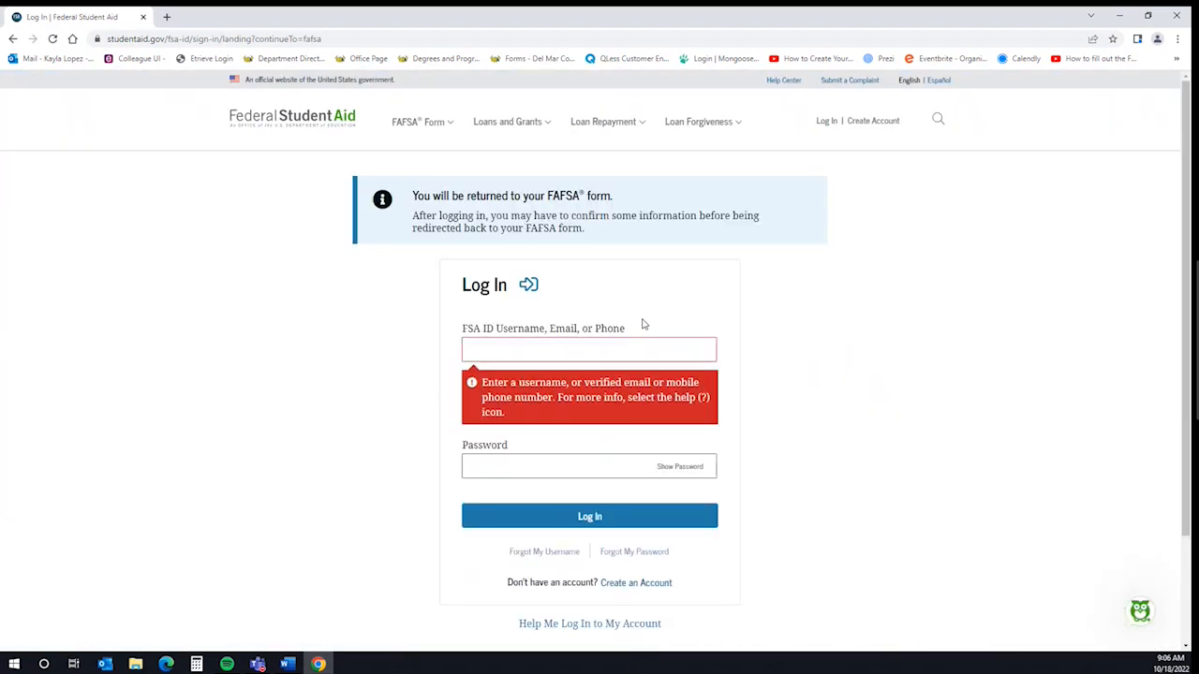
pyautogui.click(618, 352)
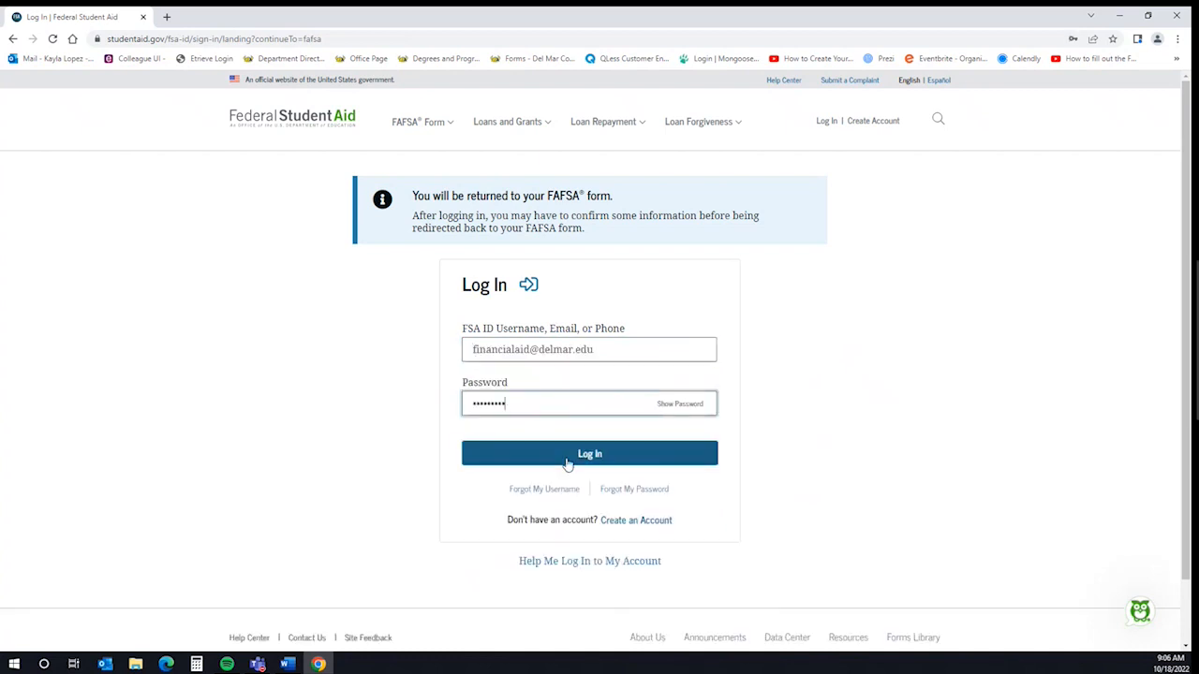
pyautogui.click(567, 462)
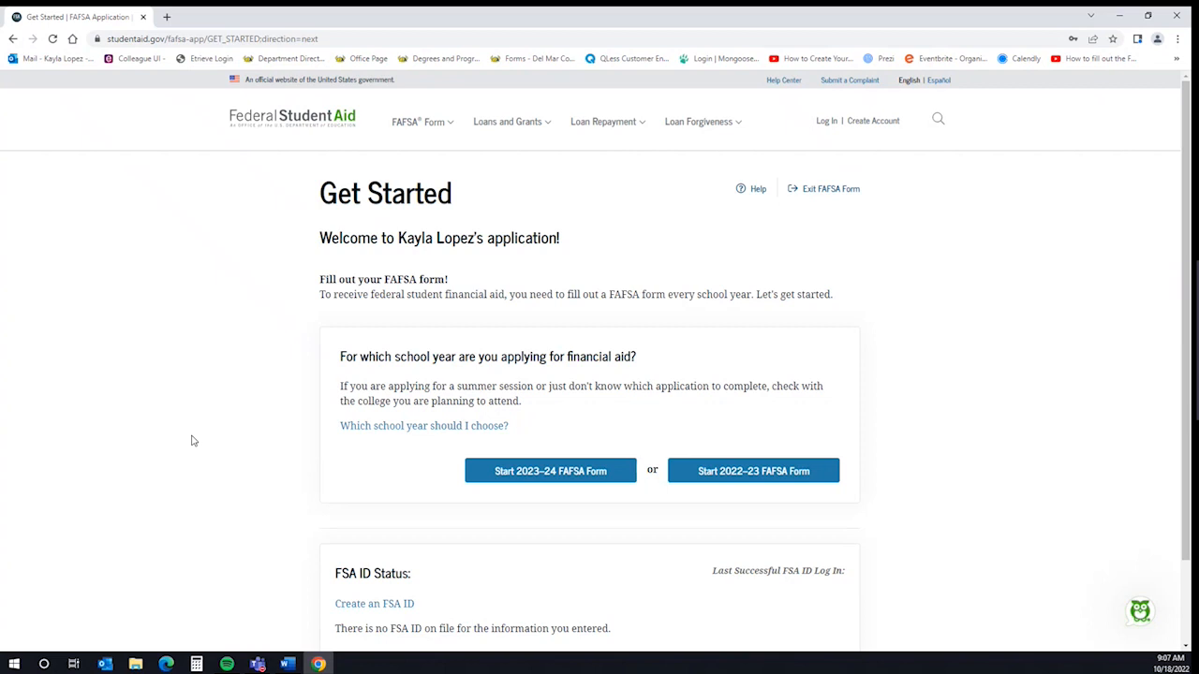
# Start the 2023–24 FAFSA form and create a confirmed save key
pyautogui.click(546, 471)
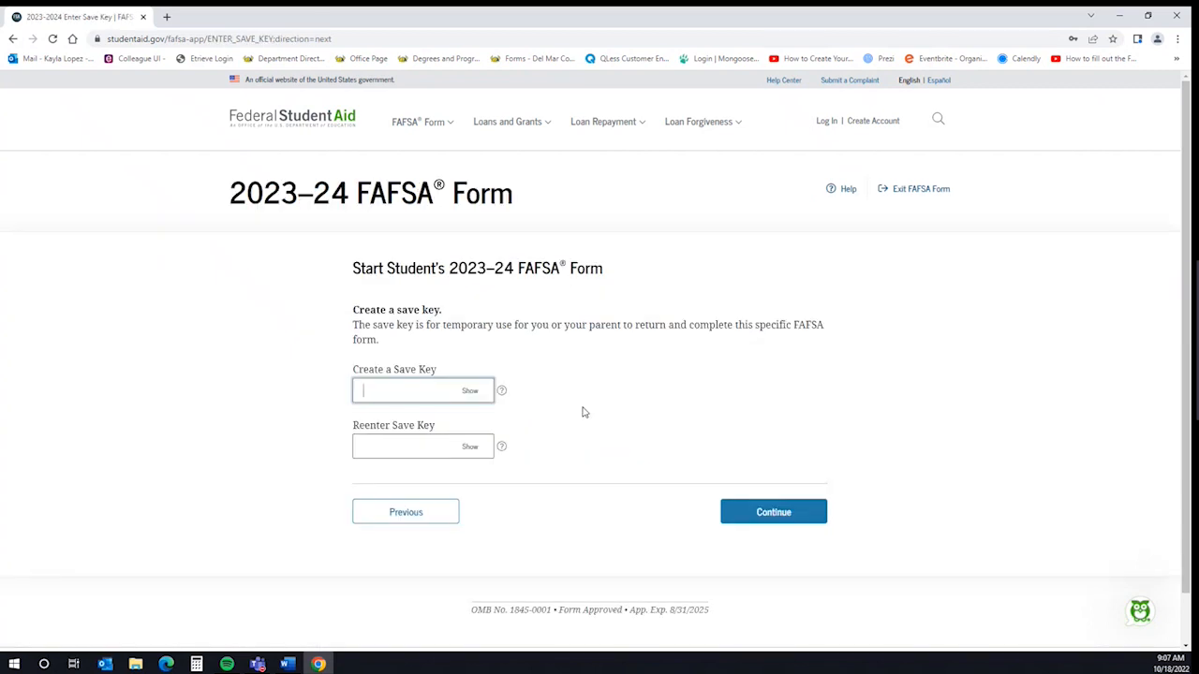
pyautogui.write('****')
pyautogui.click(419, 441)
pyautogui.write('****')
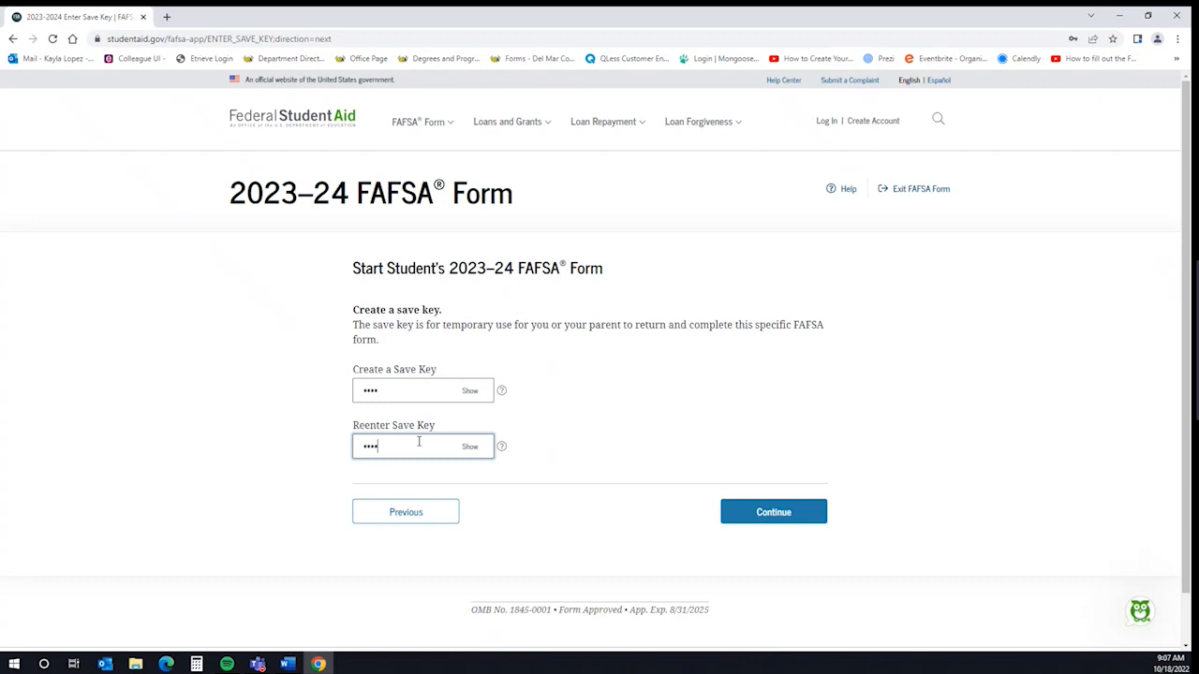
pyautogui.click(773, 512)
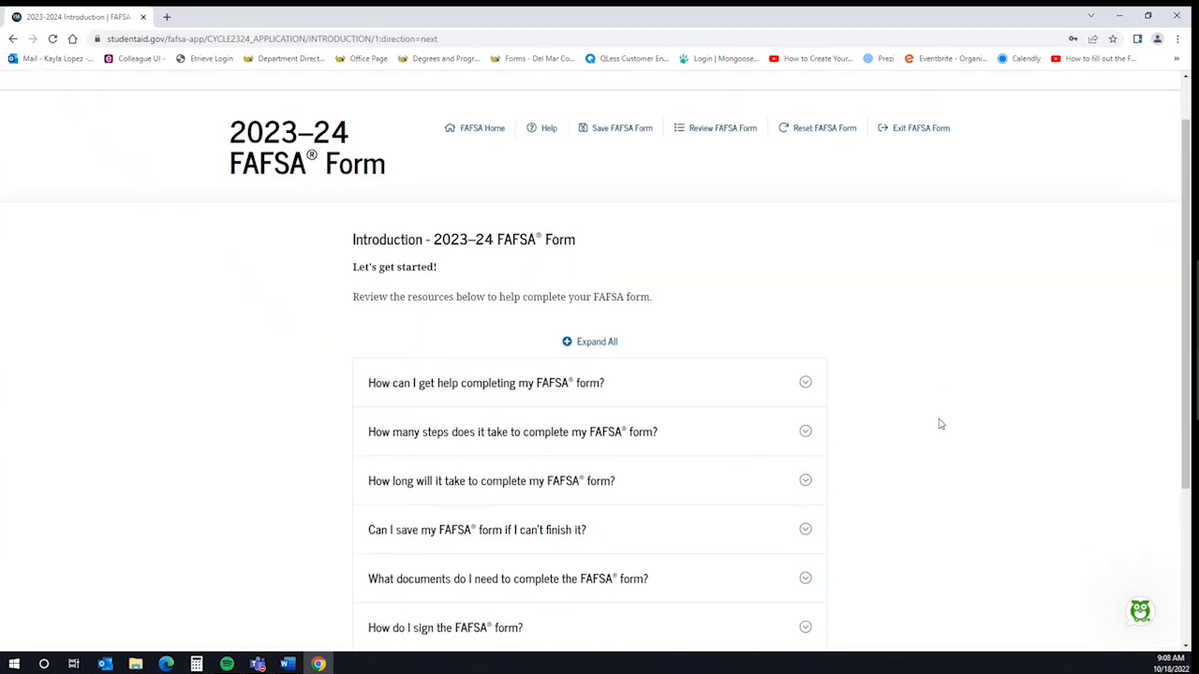
# Continue past the Introduction page to the student's Personal Information
pyautogui.scroll(-2, 909, 459)
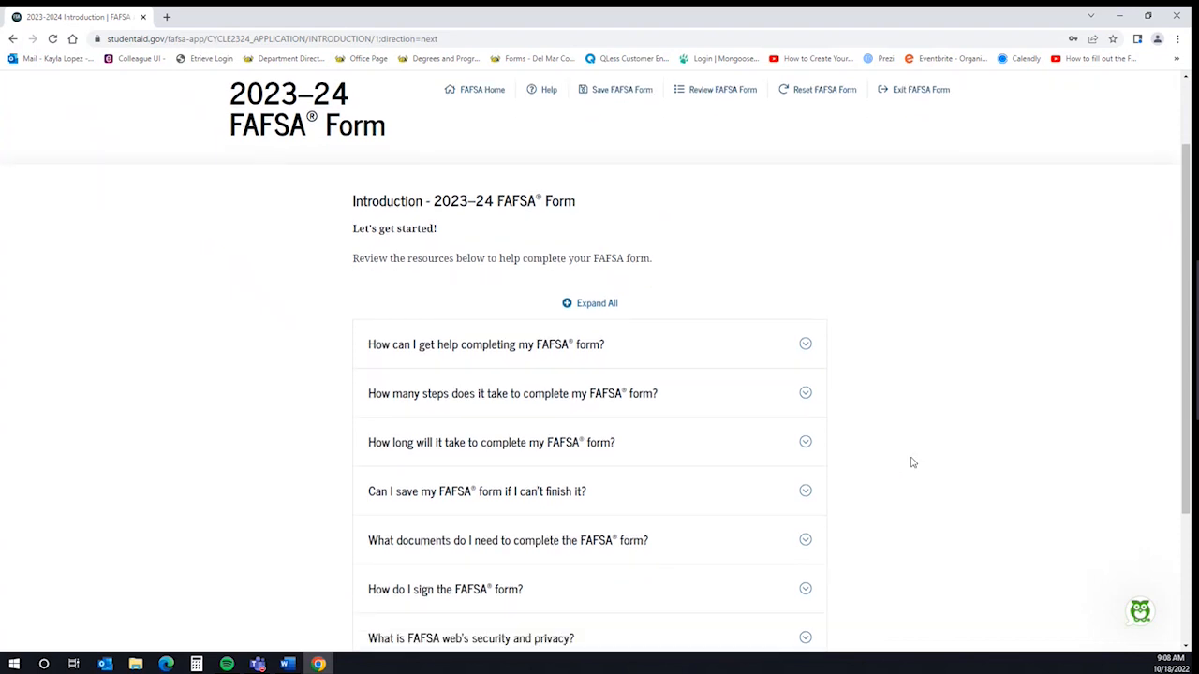
pyautogui.scroll(-2, 909, 460)
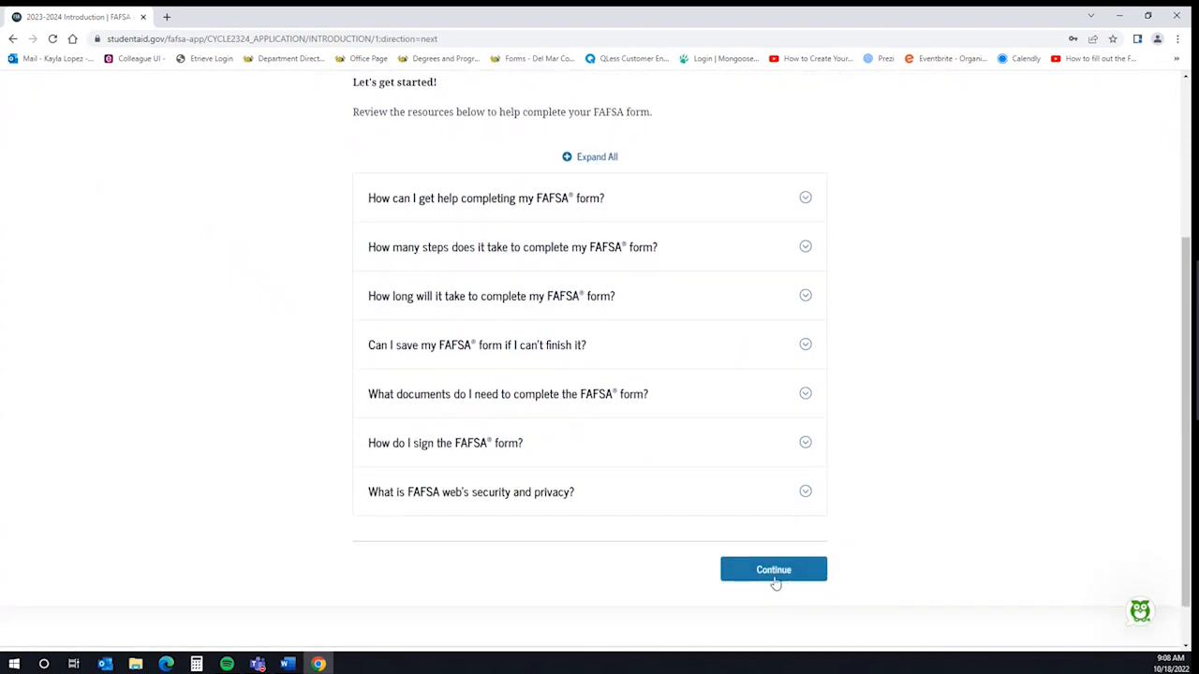
pyautogui.click(775, 572)
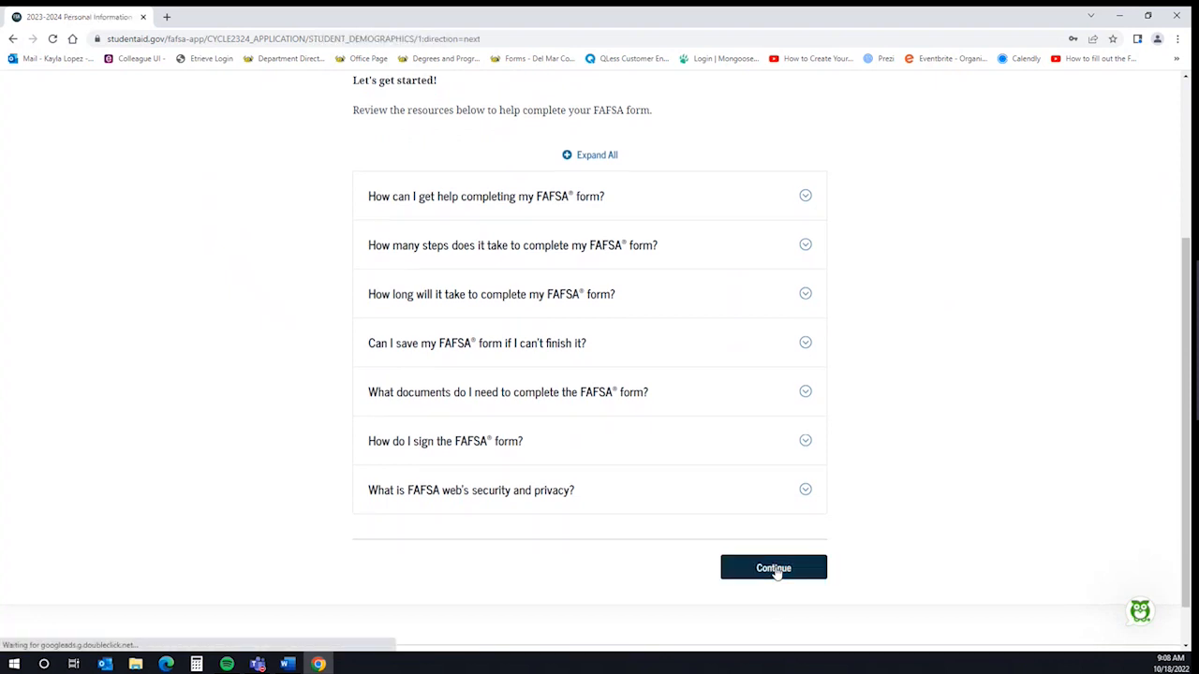
pyautogui.scroll(-2, 914, 424)
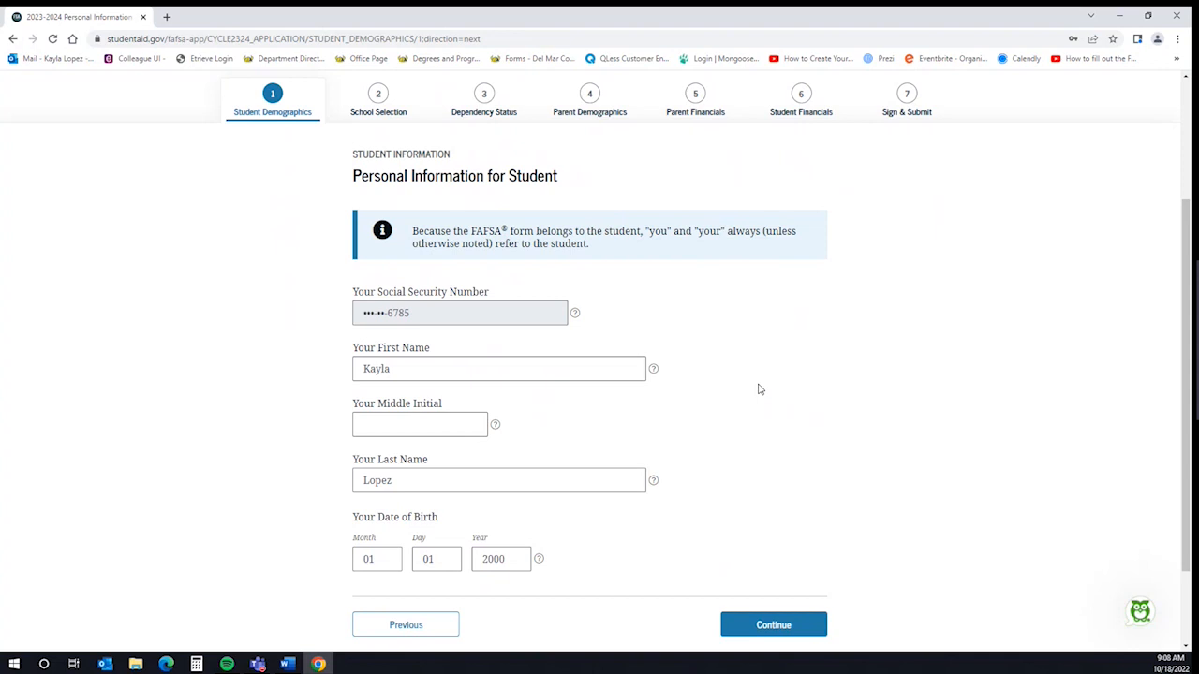
# Accept the prefilled personal information, email, phone and mailing address pages unchanged
pyautogui.click(776, 629)
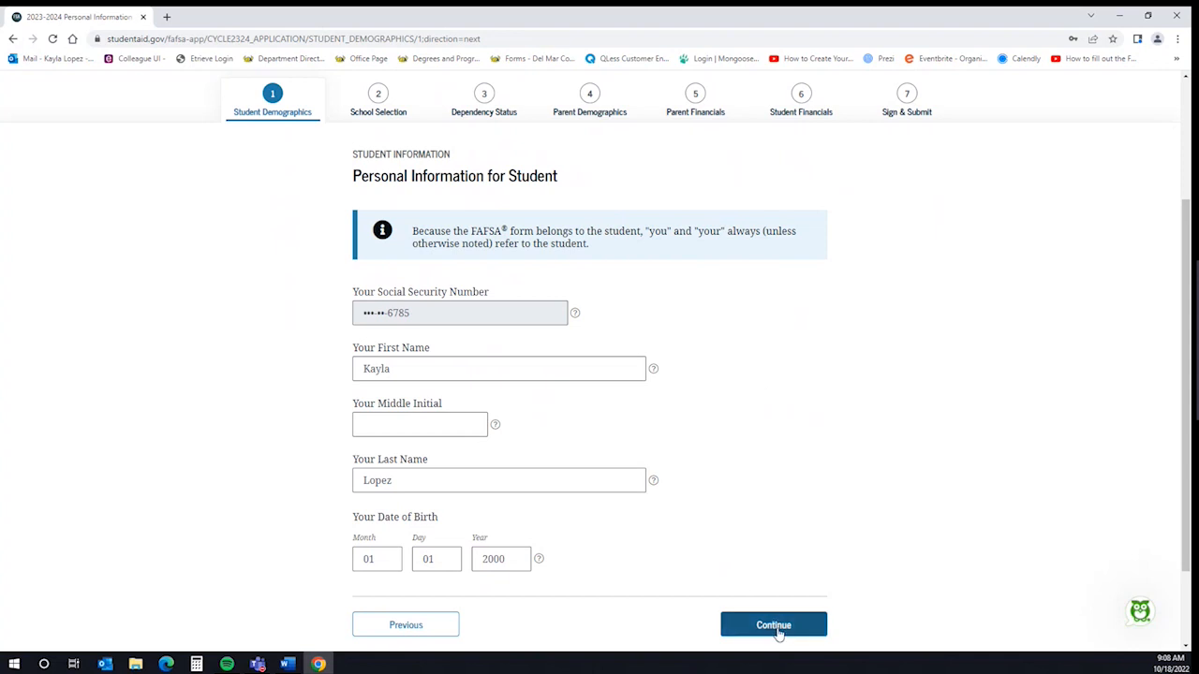
pyautogui.click(777, 633)
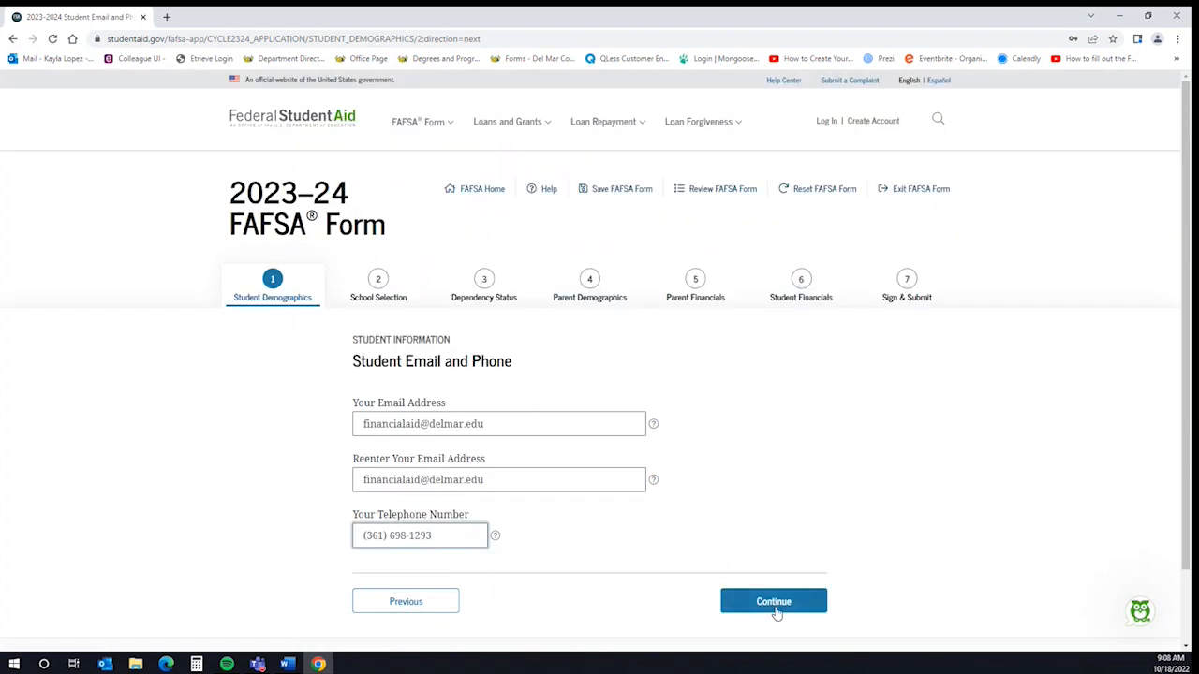
pyautogui.click(775, 610)
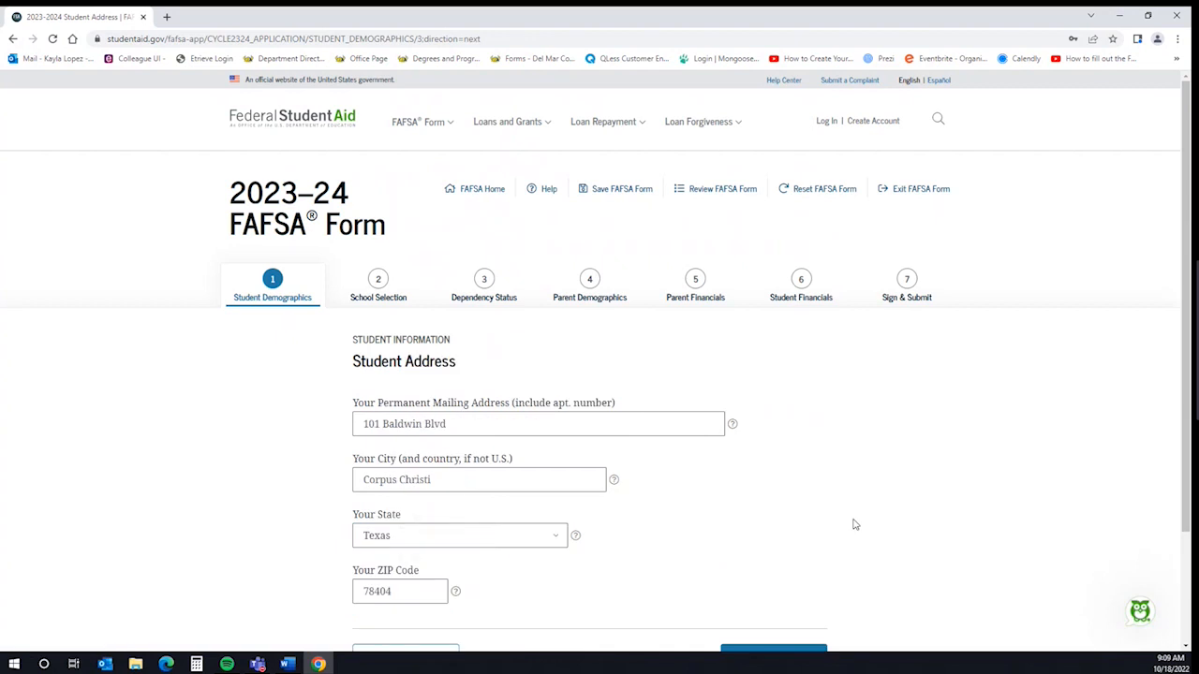
pyautogui.scroll(-1, 853, 523)
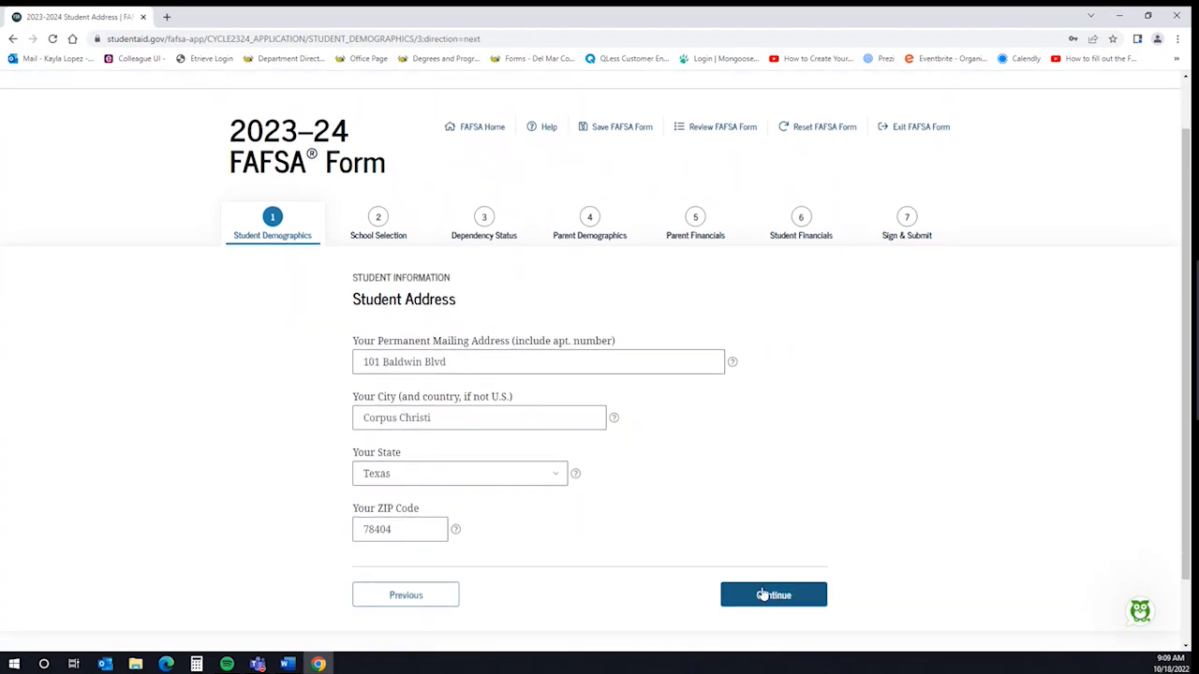
pyautogui.click(763, 599)
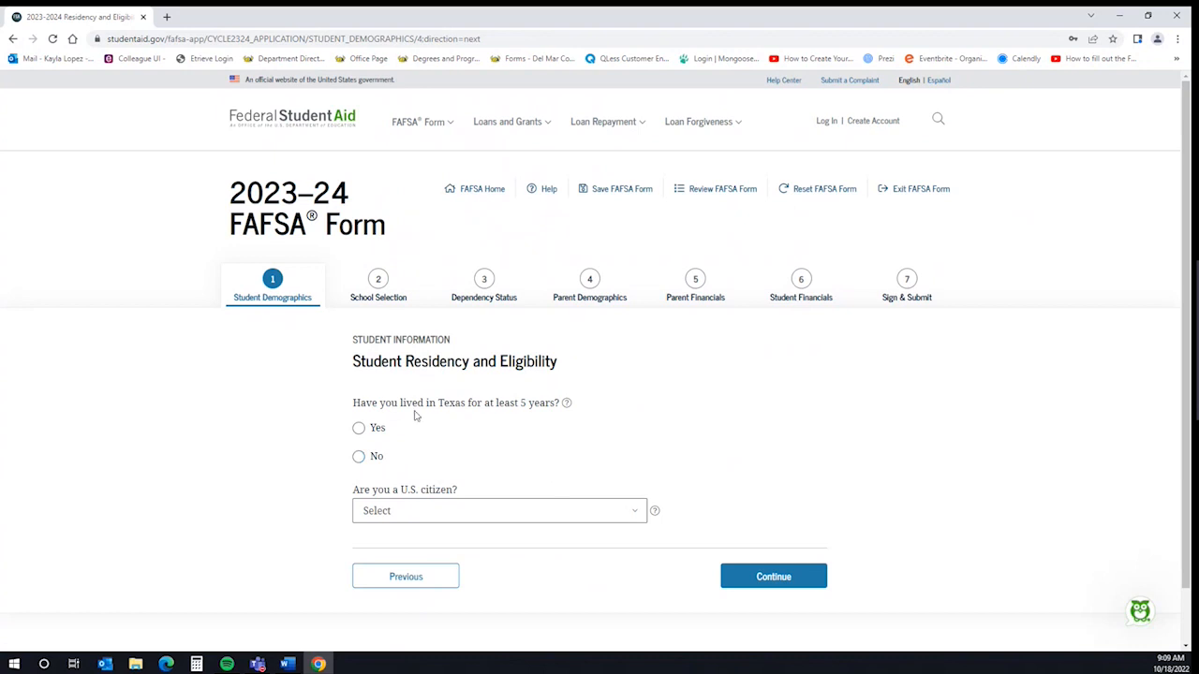
# Answer Yes to five years in Texas, set citizenship to U.S. citizen, and submit
pyautogui.click(357, 428)
pyautogui.scroll(-1, 550, 450)
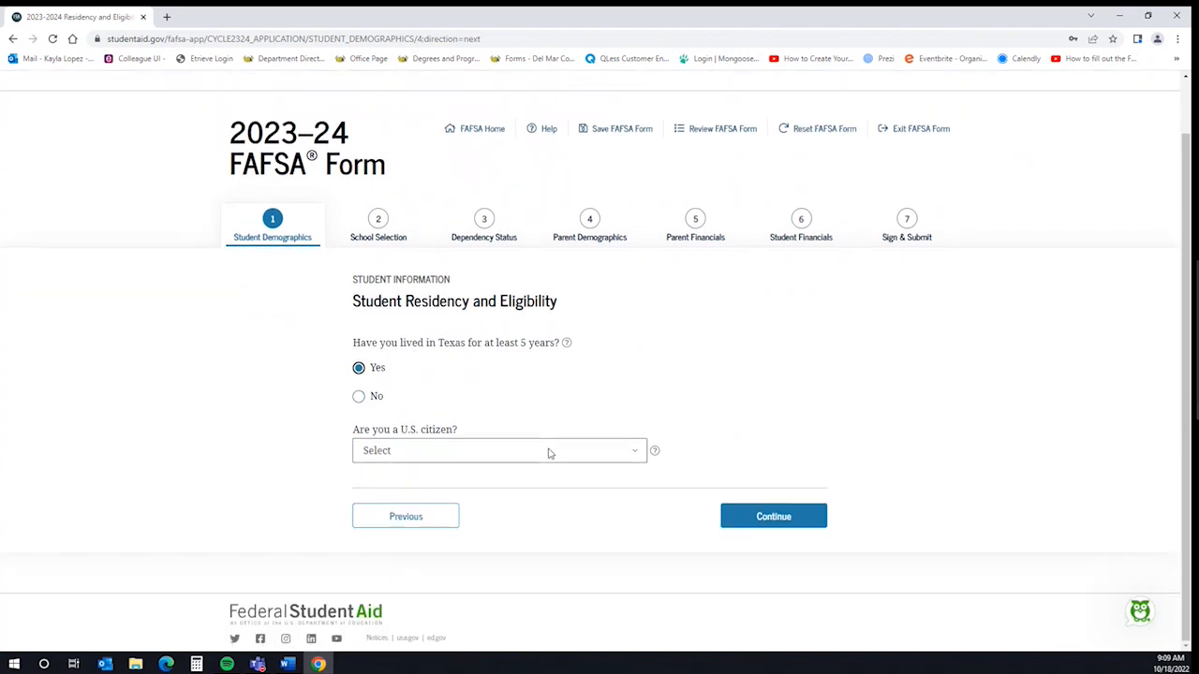
pyautogui.click(549, 454)
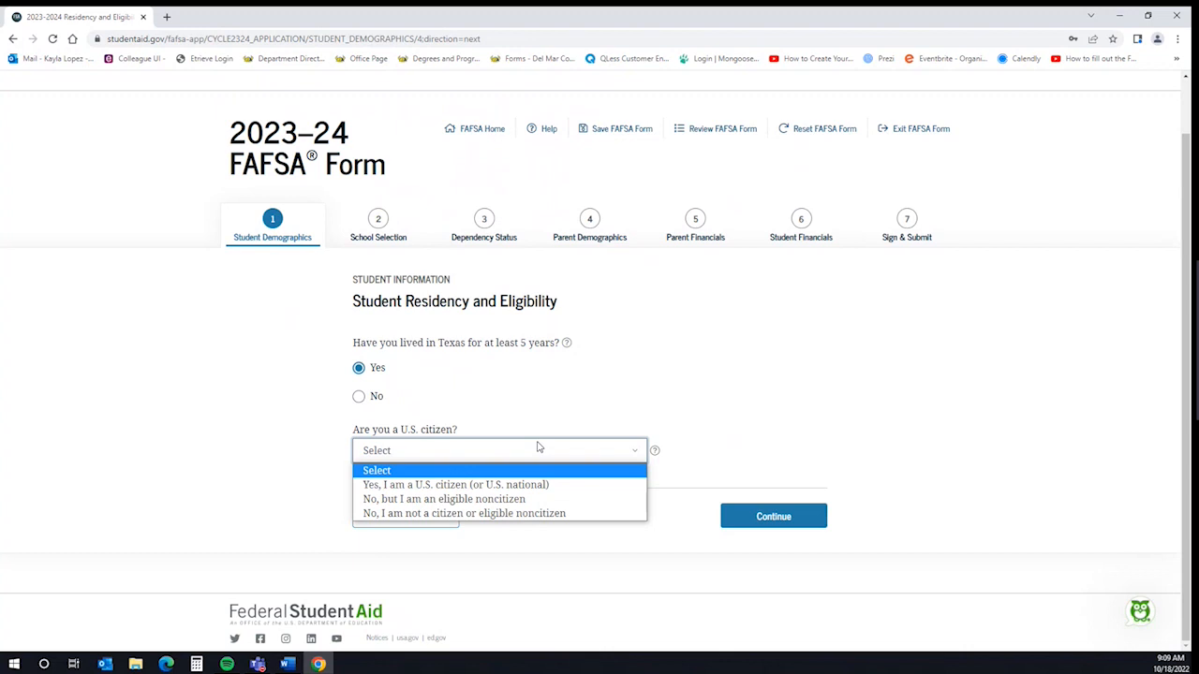
pyautogui.click(483, 500)
pyautogui.click(459, 505)
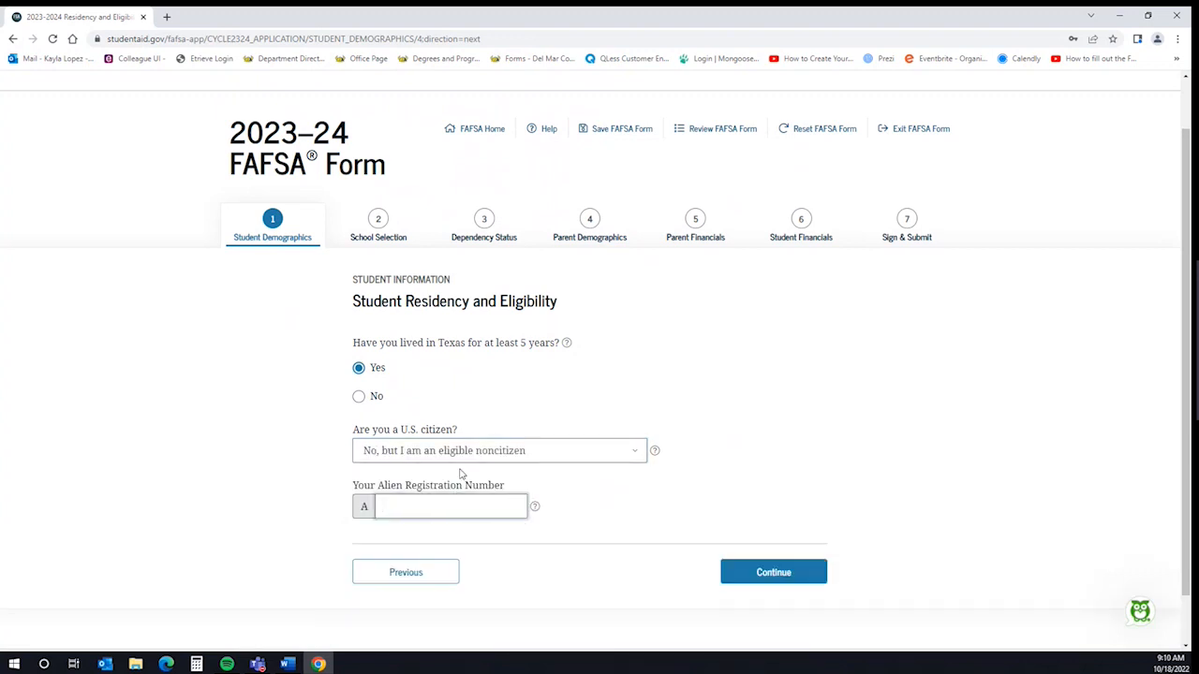
pyautogui.click(641, 450)
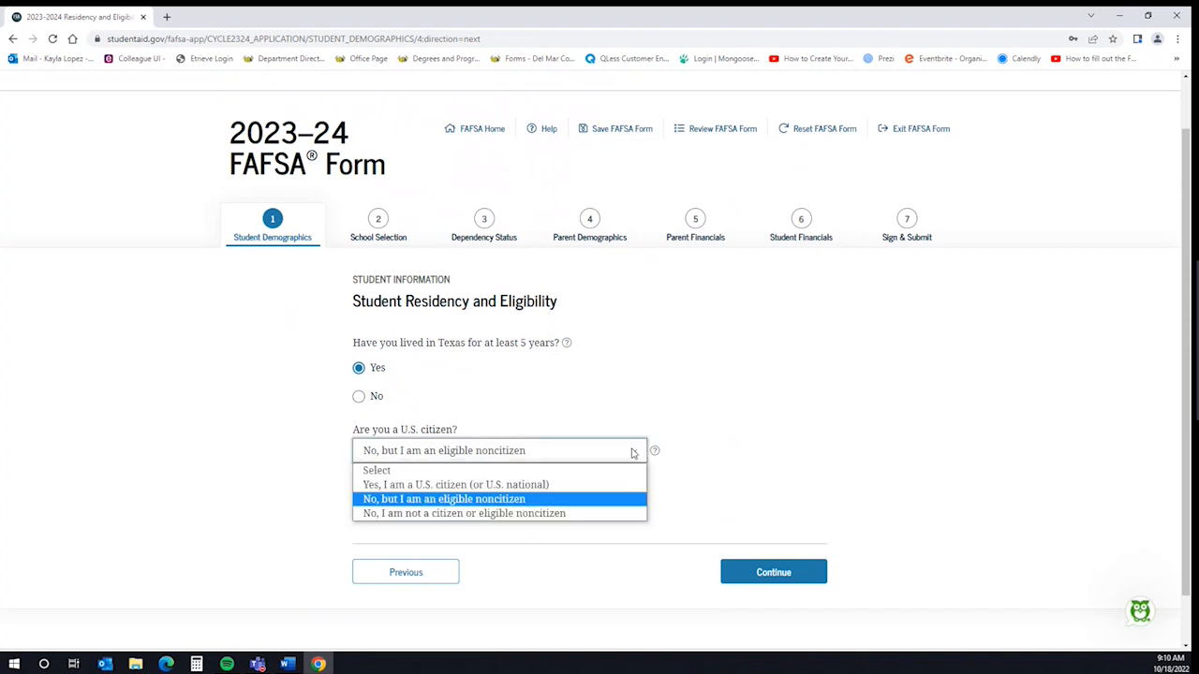
pyautogui.click(578, 517)
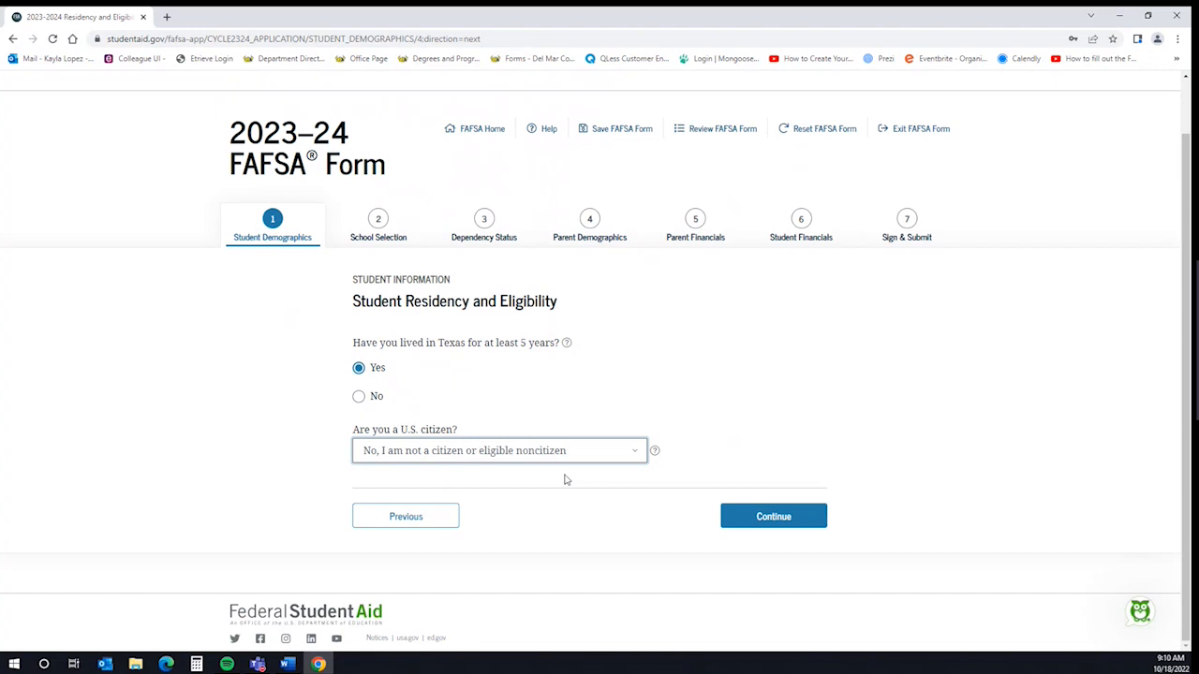
pyautogui.click(574, 457)
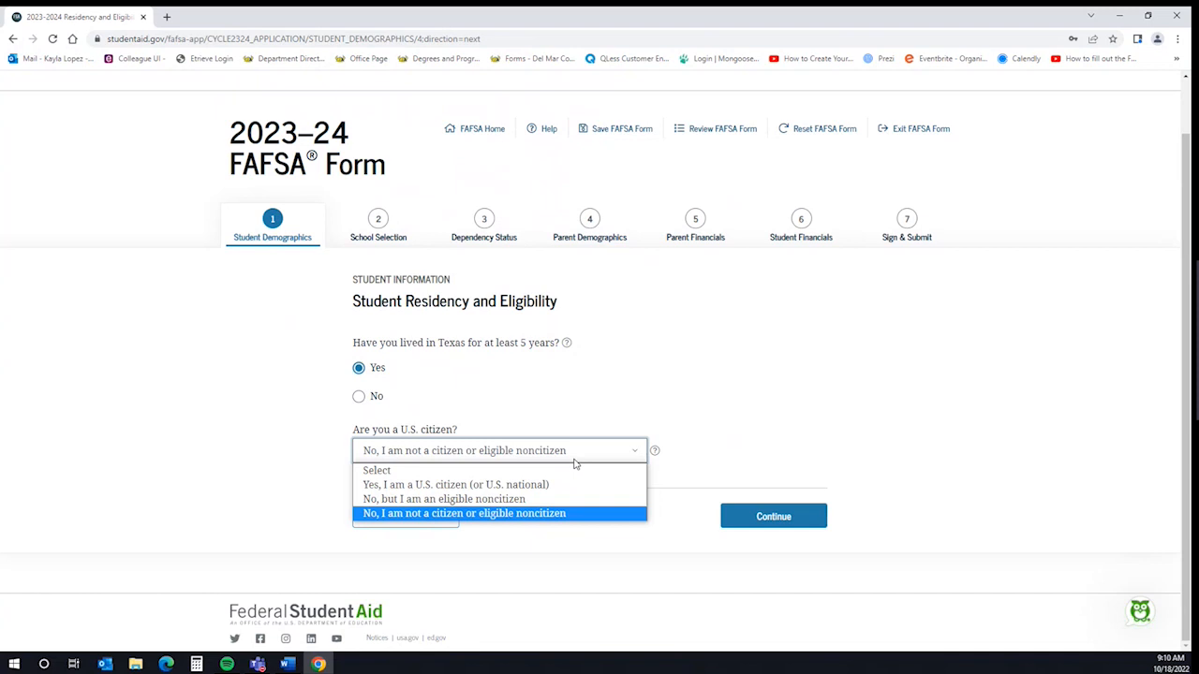
pyautogui.click(506, 485)
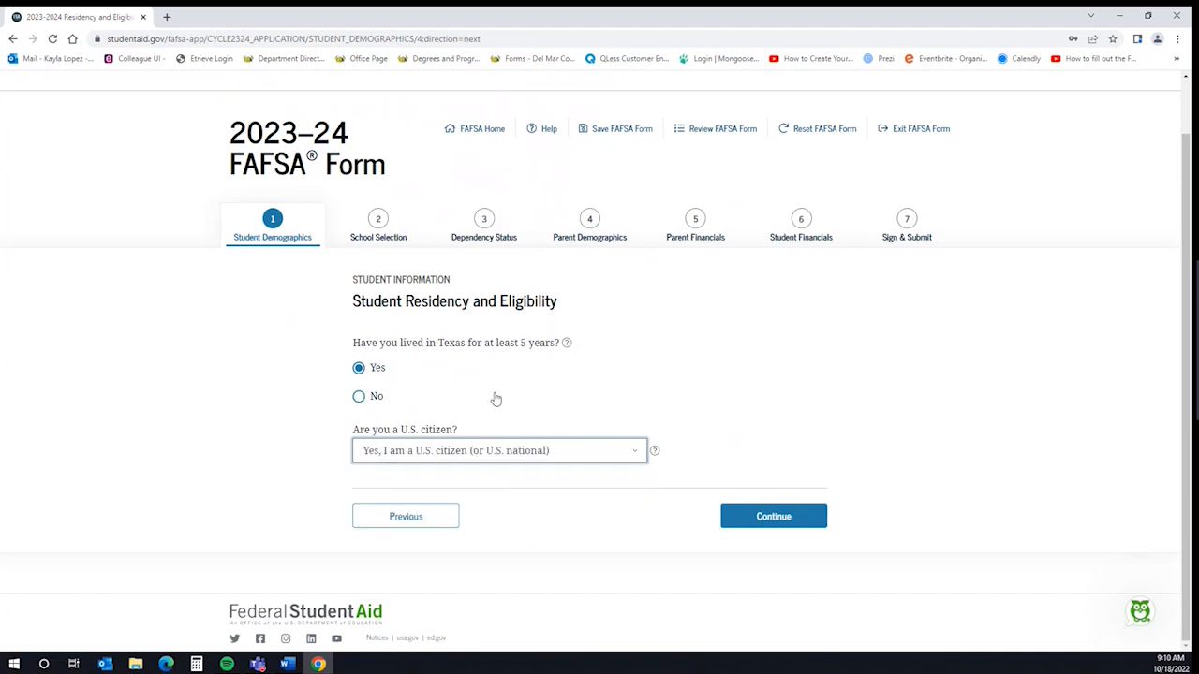
pyautogui.click(809, 522)
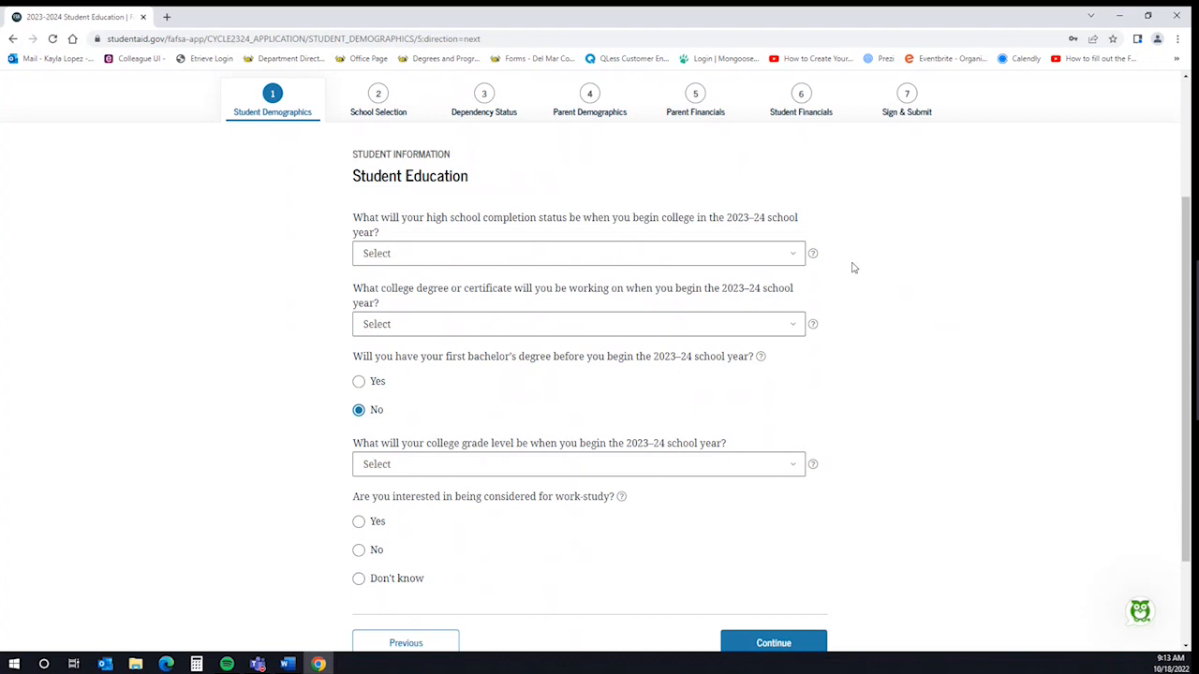
# Answer High school diploma, 1st bachelor's degree, no prior bachelor's, and Never attended college/1st yr
pyautogui.click(748, 261)
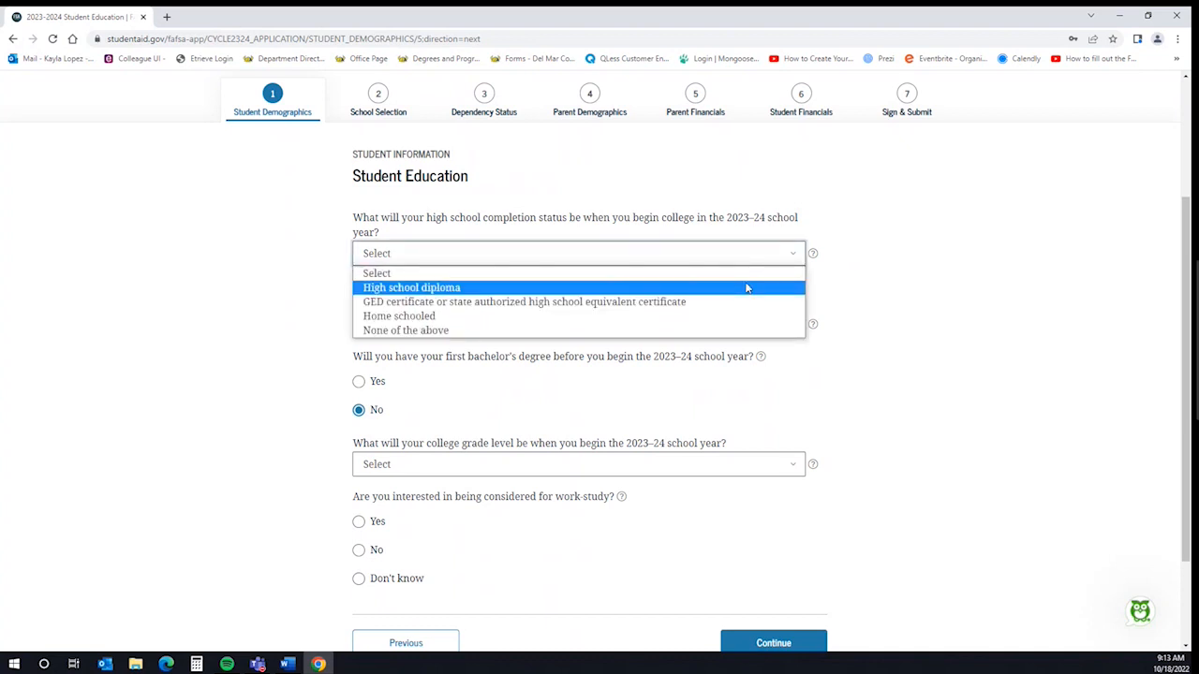
pyautogui.click(746, 288)
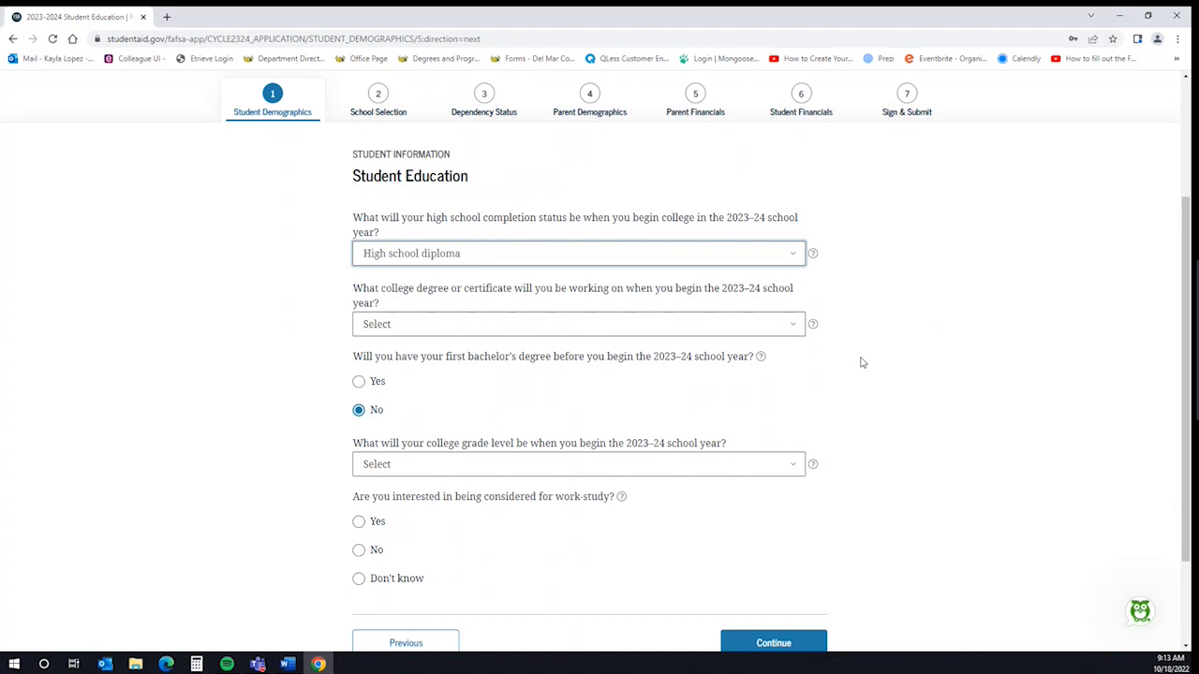
pyautogui.click(802, 327)
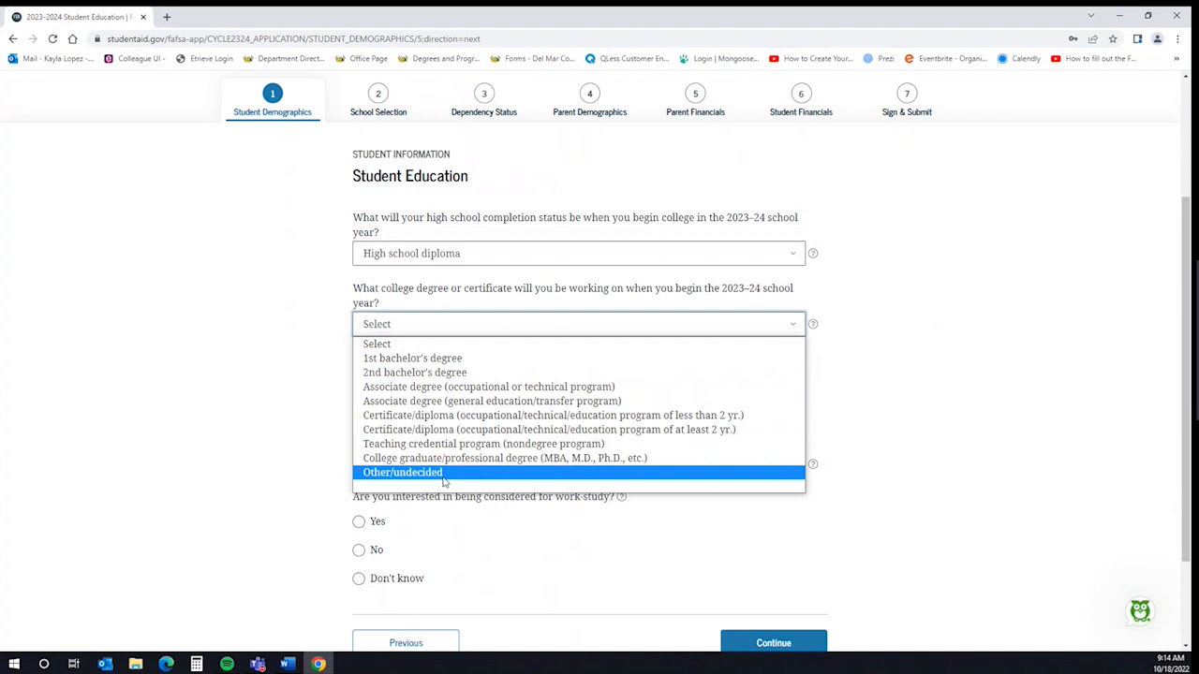
pyautogui.click(478, 363)
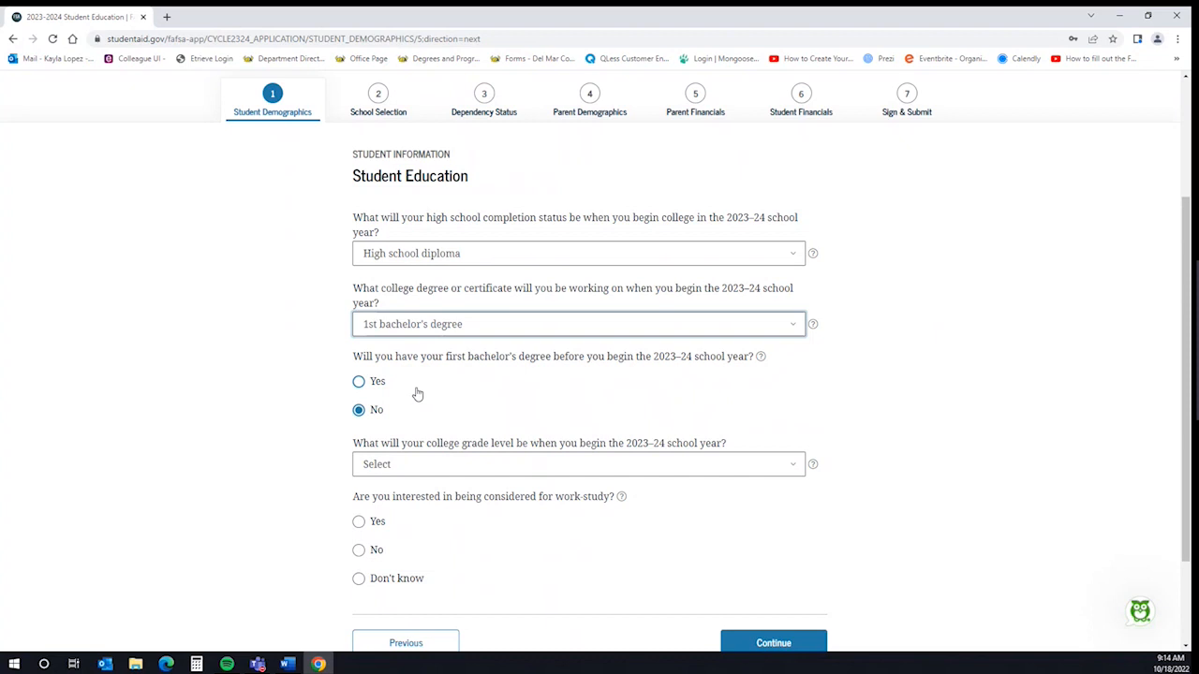
pyautogui.click(364, 418)
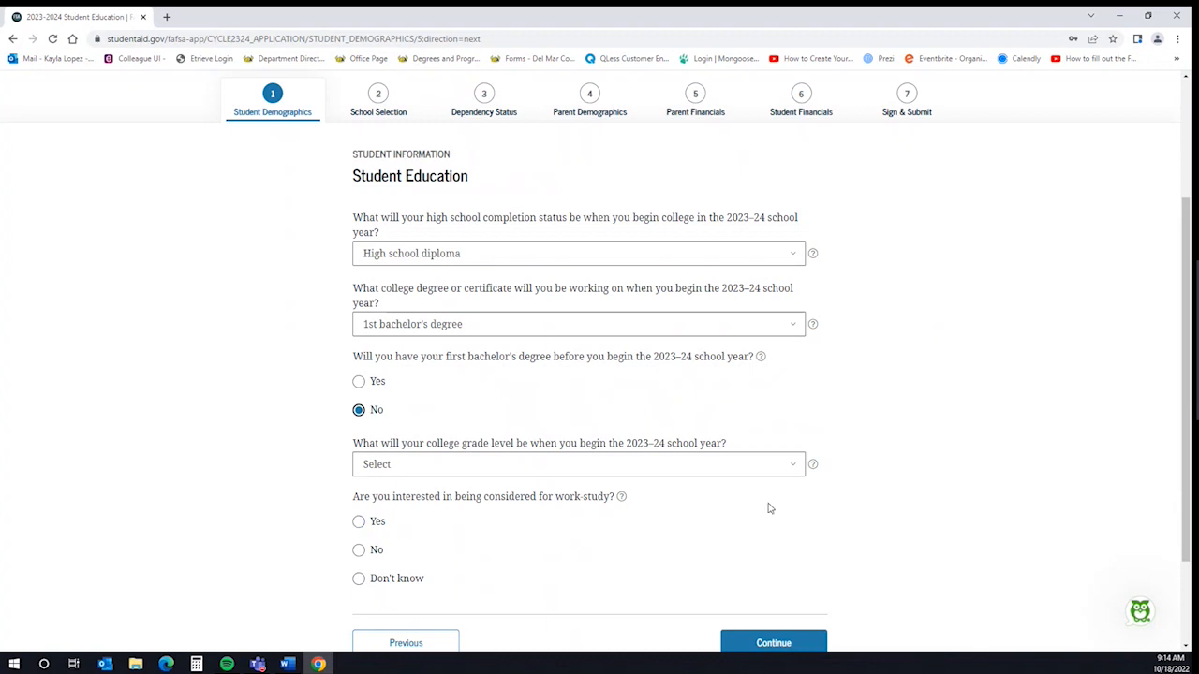
pyautogui.click(763, 473)
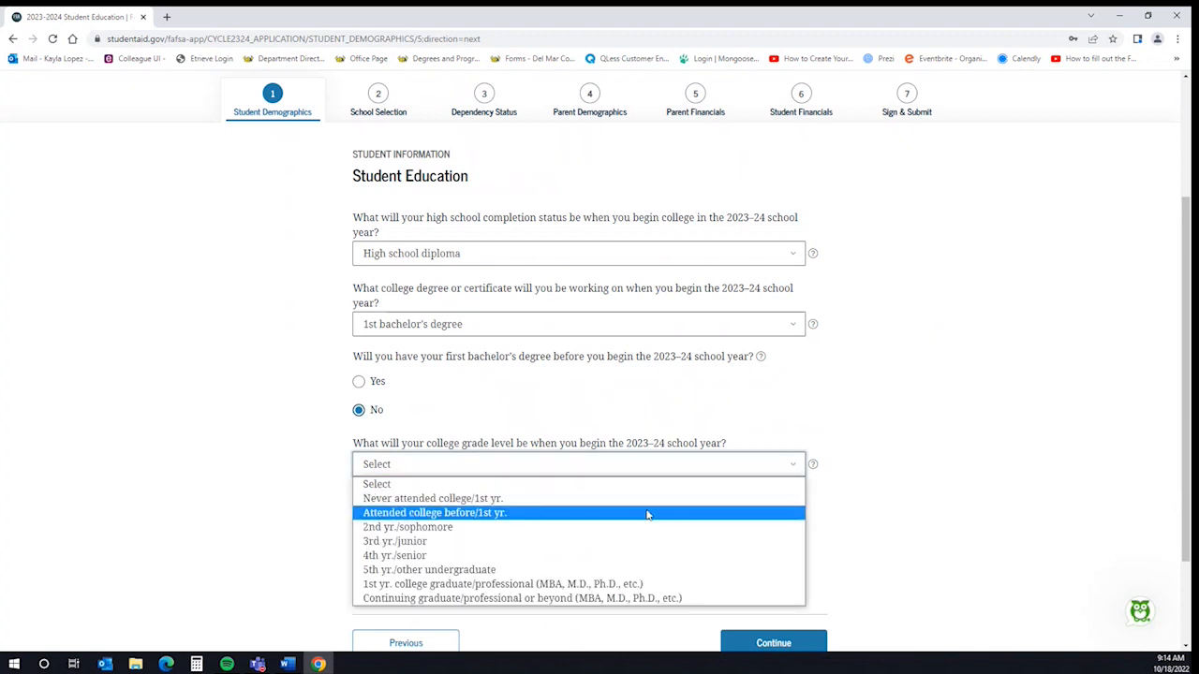
pyautogui.click(545, 503)
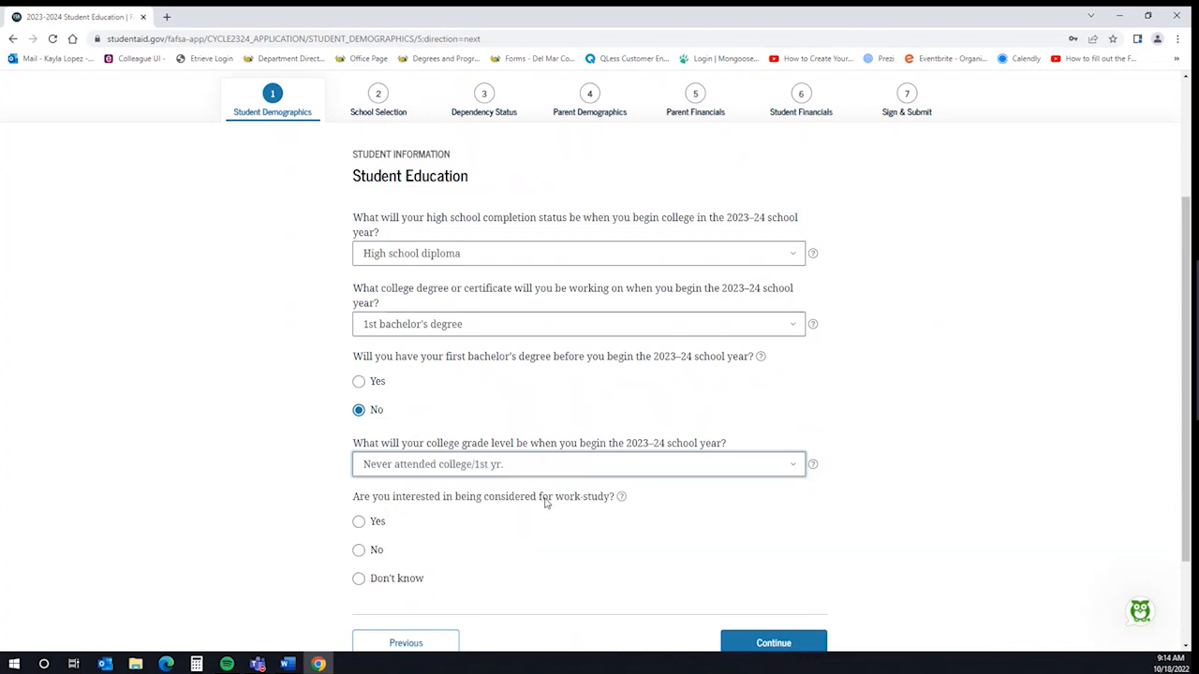
# Answer Yes to work-study consideration and submit the education answers
pyautogui.scroll(-1, 858, 559)
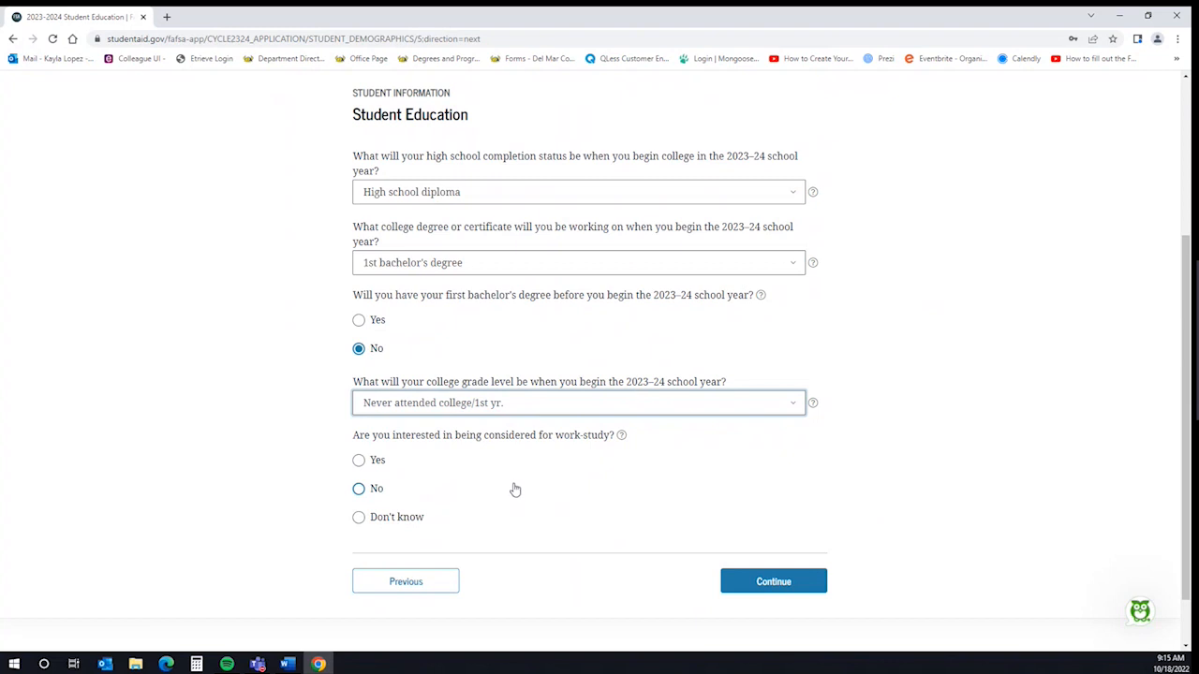
pyautogui.click(358, 459)
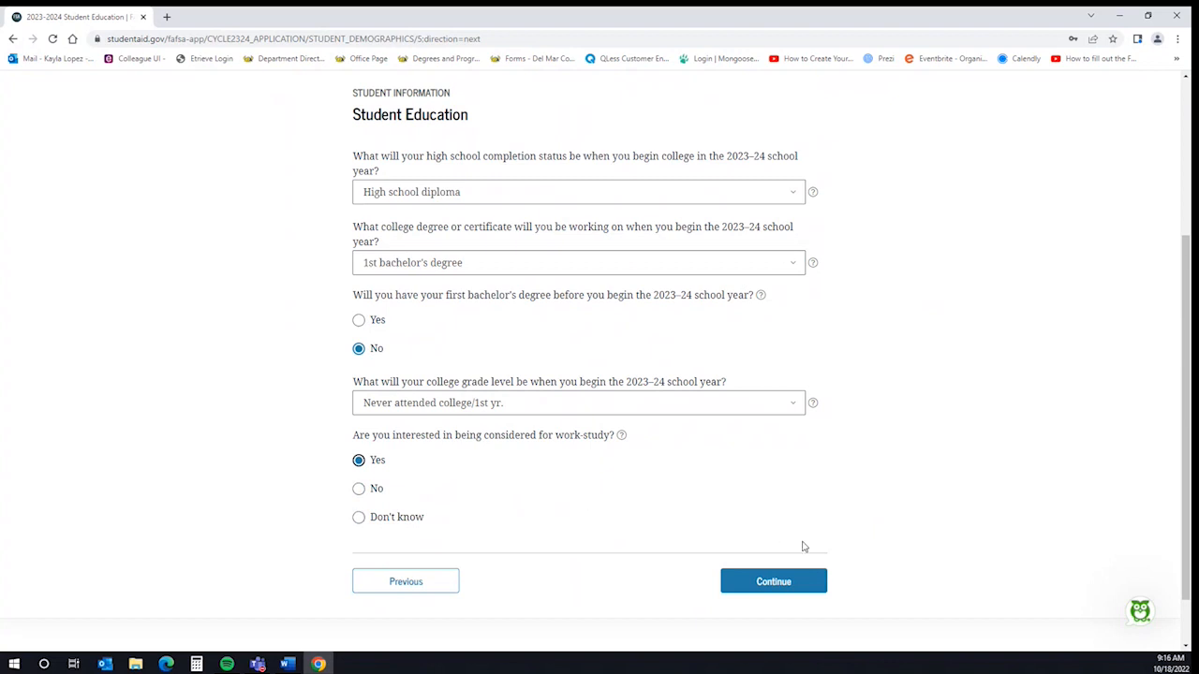
pyautogui.click(810, 592)
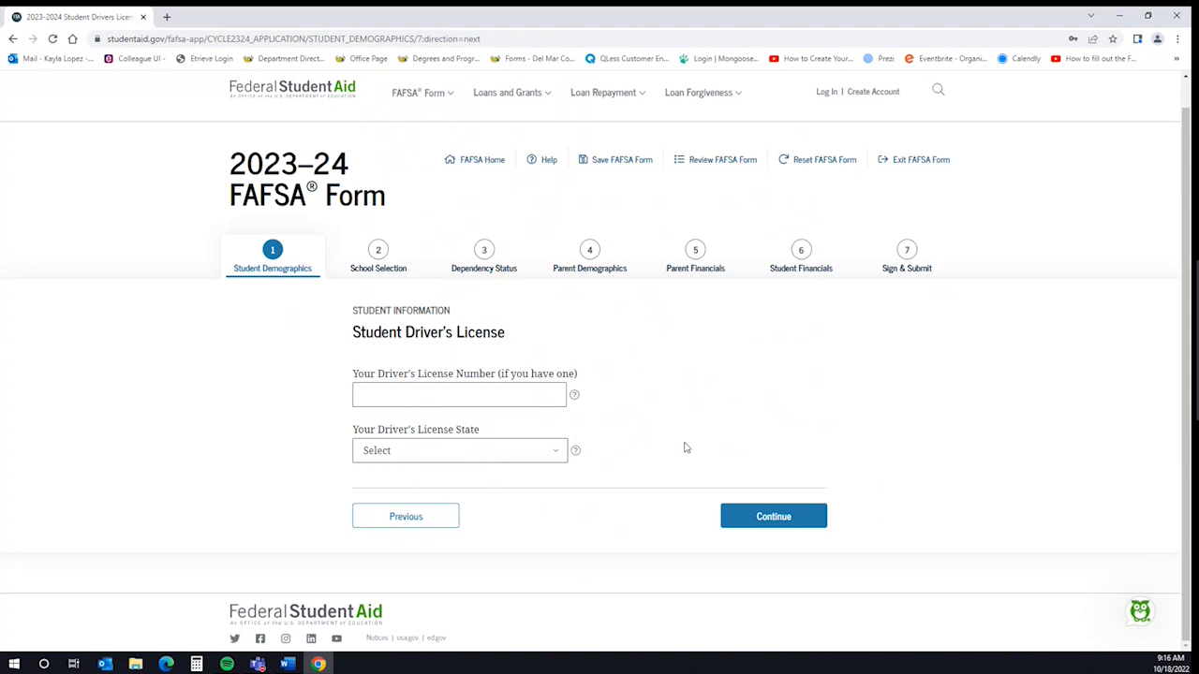
# Skip the driver's license and set both parents' highest school to College or beyond
pyautogui.click(798, 527)
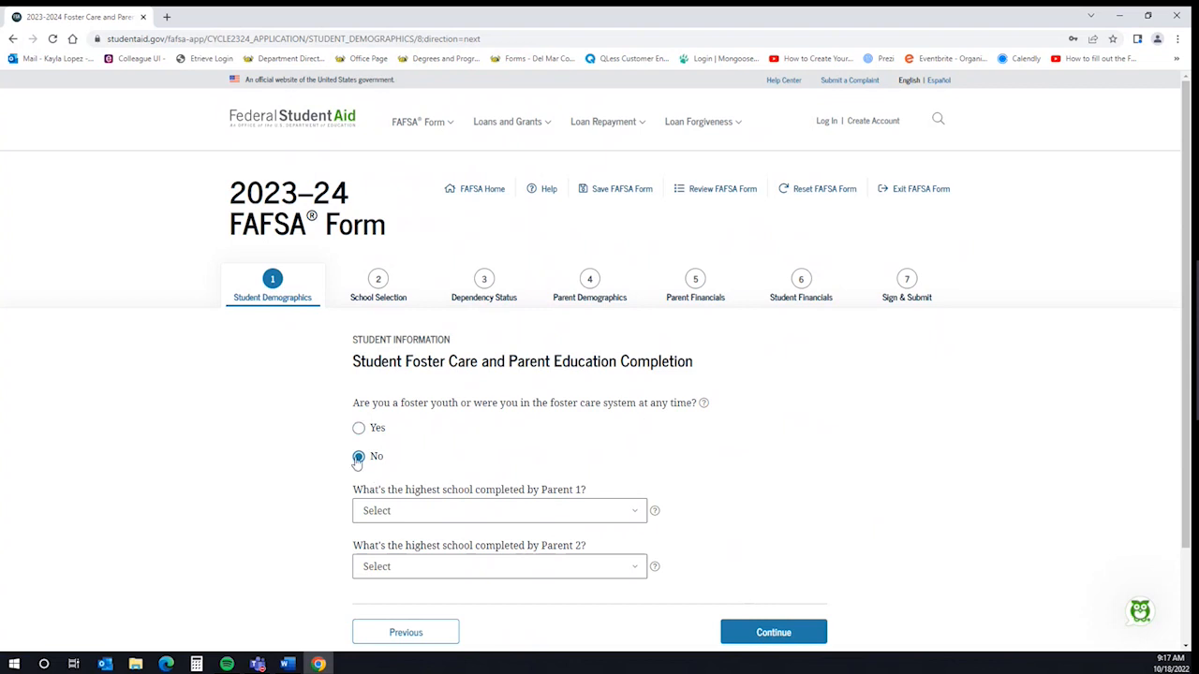
pyautogui.click(637, 511)
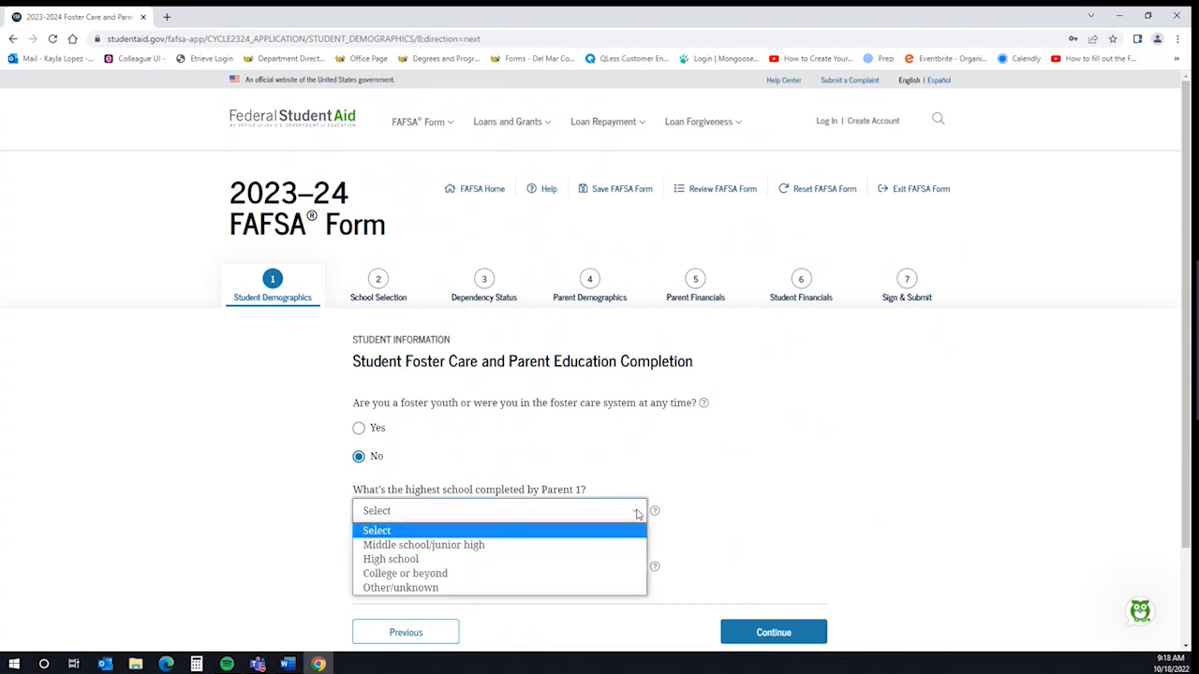
pyautogui.click(442, 575)
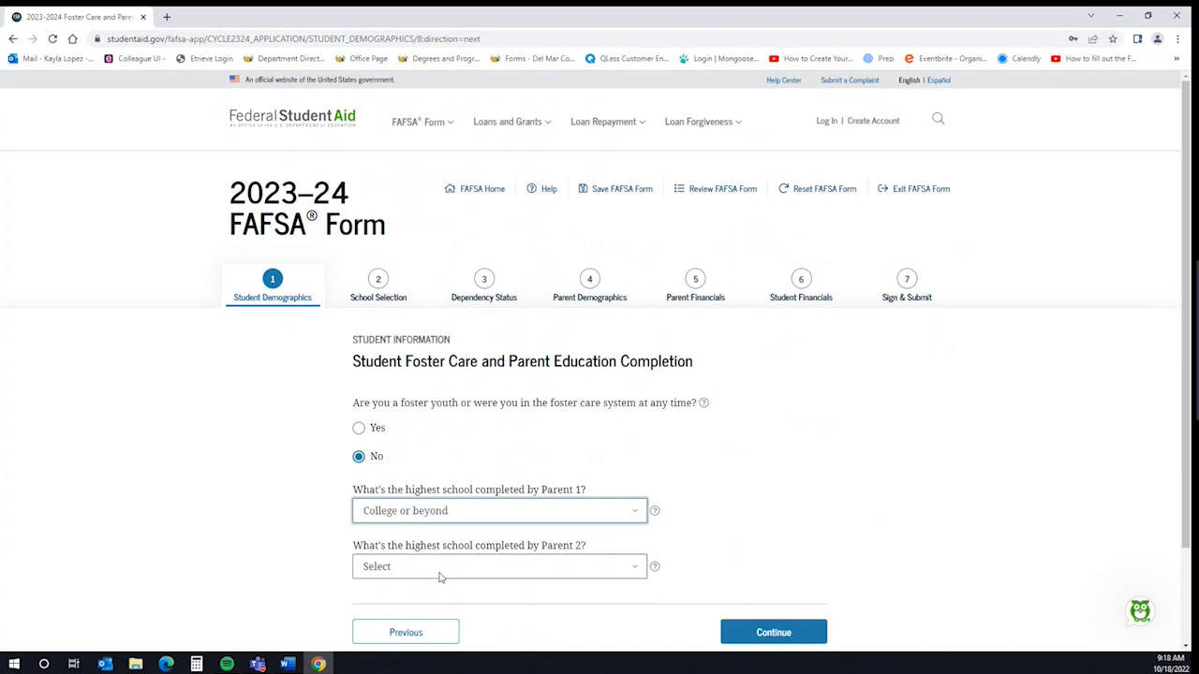
pyautogui.click(440, 576)
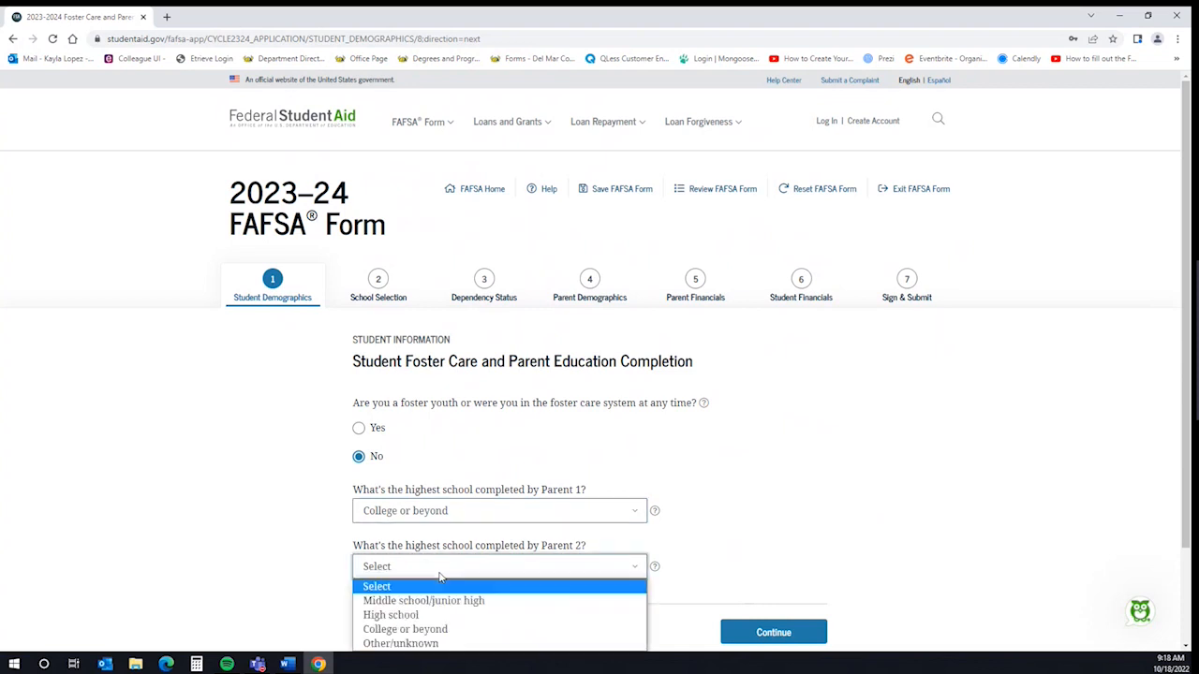
pyautogui.click(419, 629)
pyautogui.scroll(-3, 848, 394)
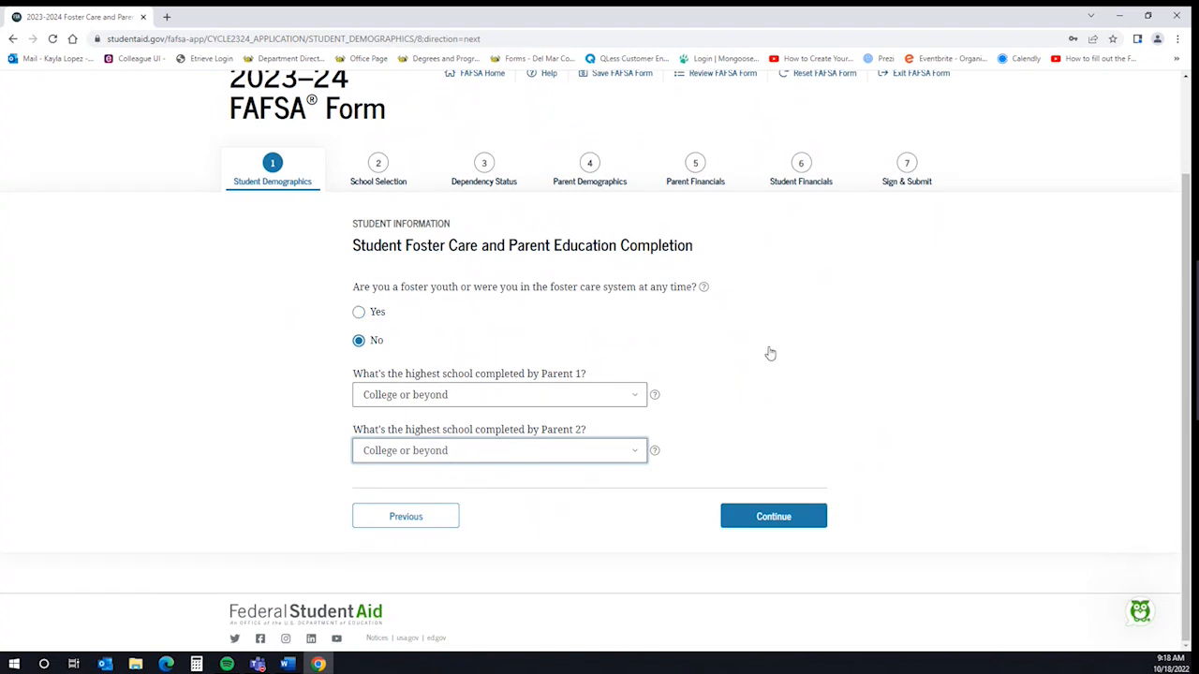
pyautogui.click(618, 398)
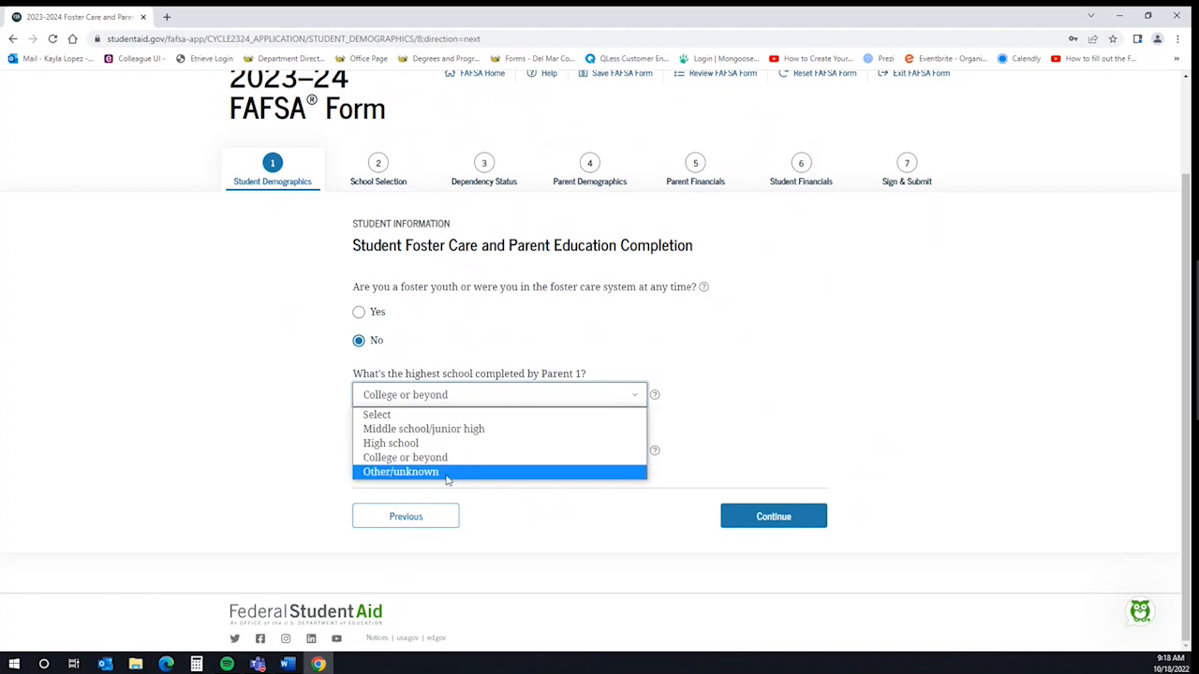
pyautogui.click(626, 363)
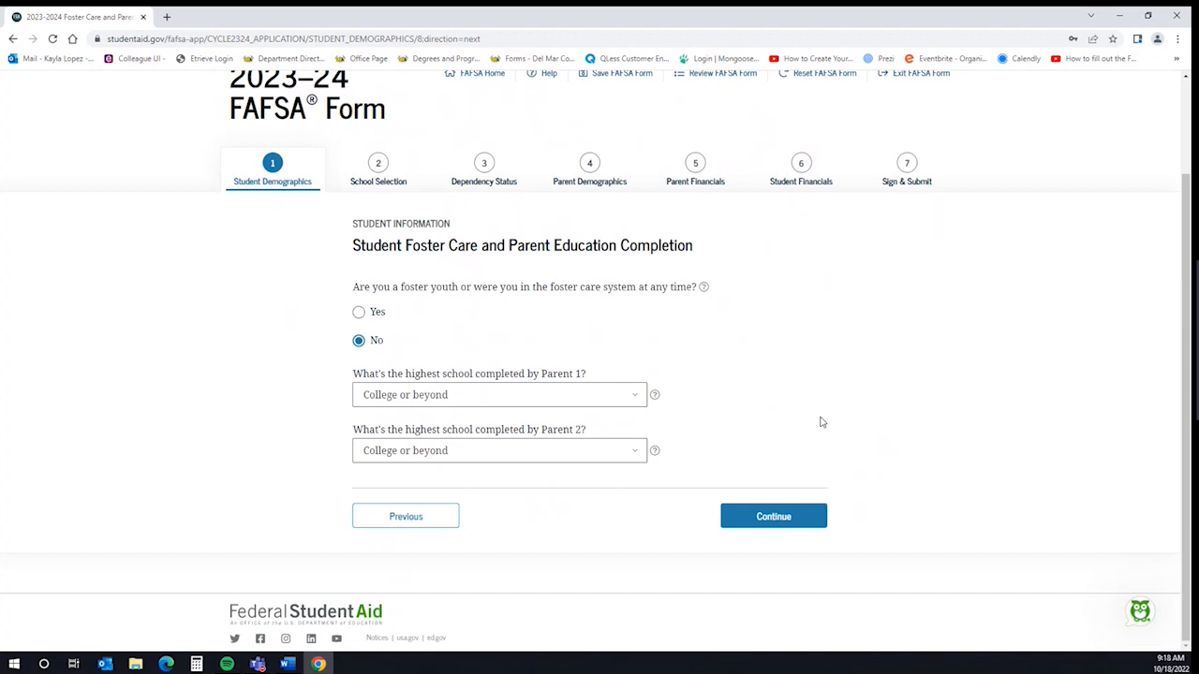
# Enter Texas, Corpus Christi and 'Mary Carroll High School' as the high school search criteria
pyautogui.click(764, 523)
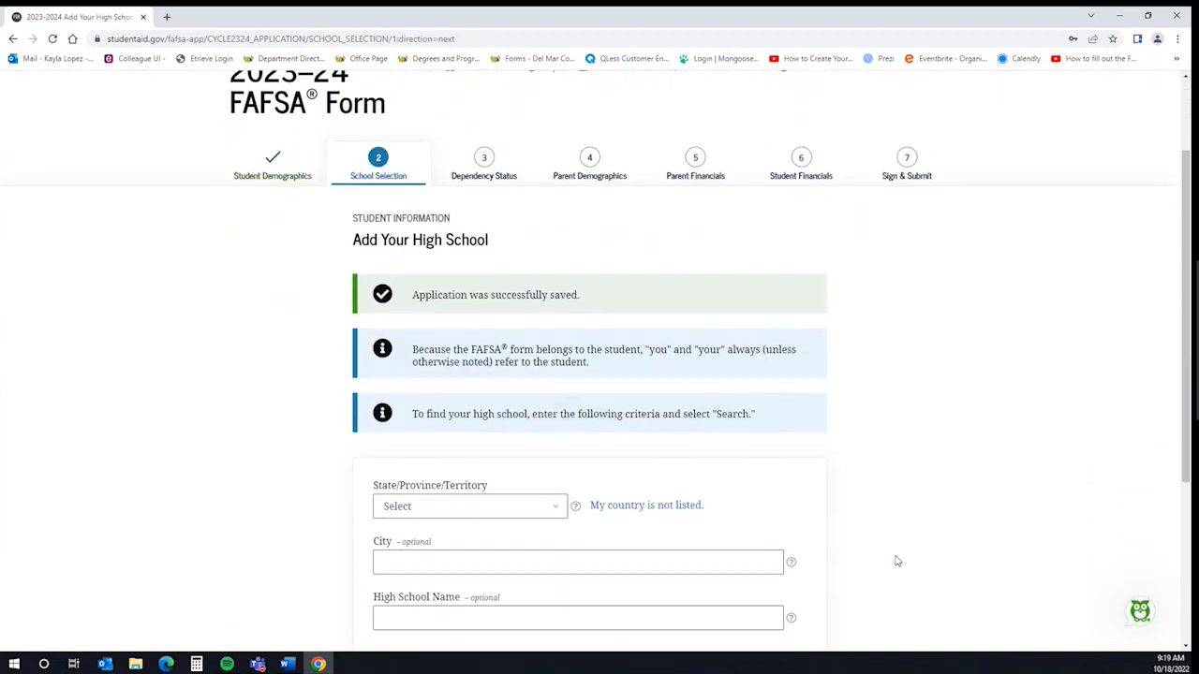
pyautogui.click(489, 506)
pyautogui.scroll(-15, 458, 412)
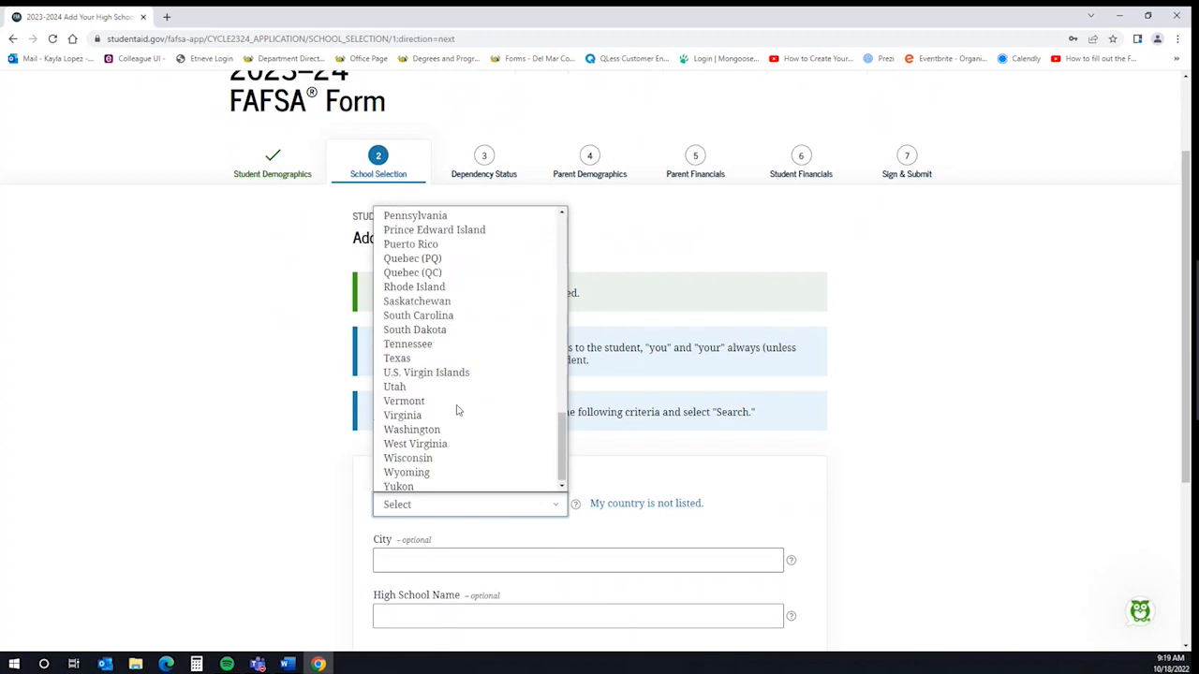
pyautogui.click(424, 356)
pyautogui.scroll(-1, 886, 492)
pyautogui.click(410, 437)
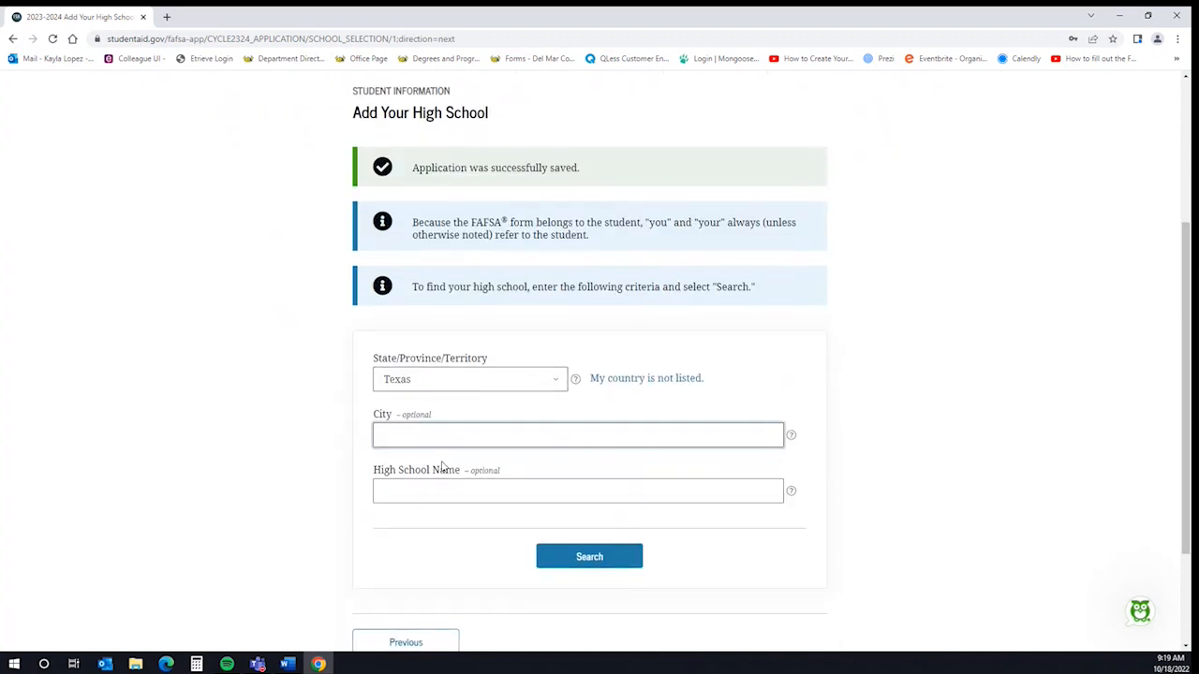
pyautogui.write('Corpus Christi')
pyautogui.click(421, 485)
pyautogui.write('Mary Car')
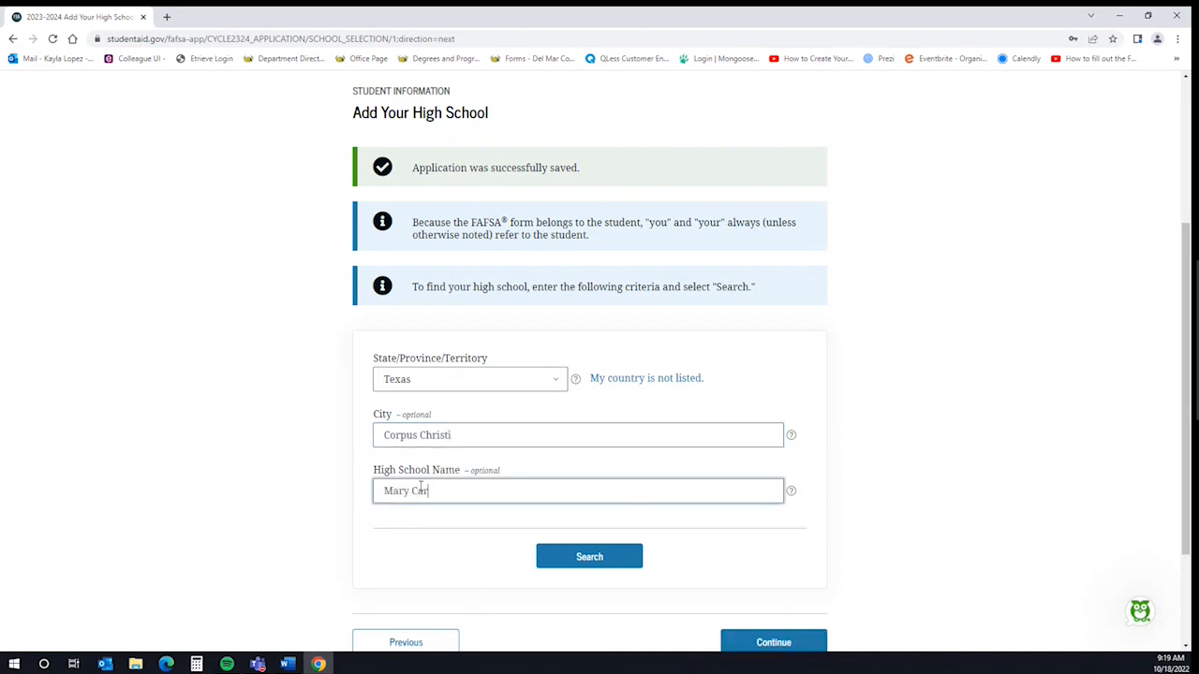
pyautogui.write('roll High School')
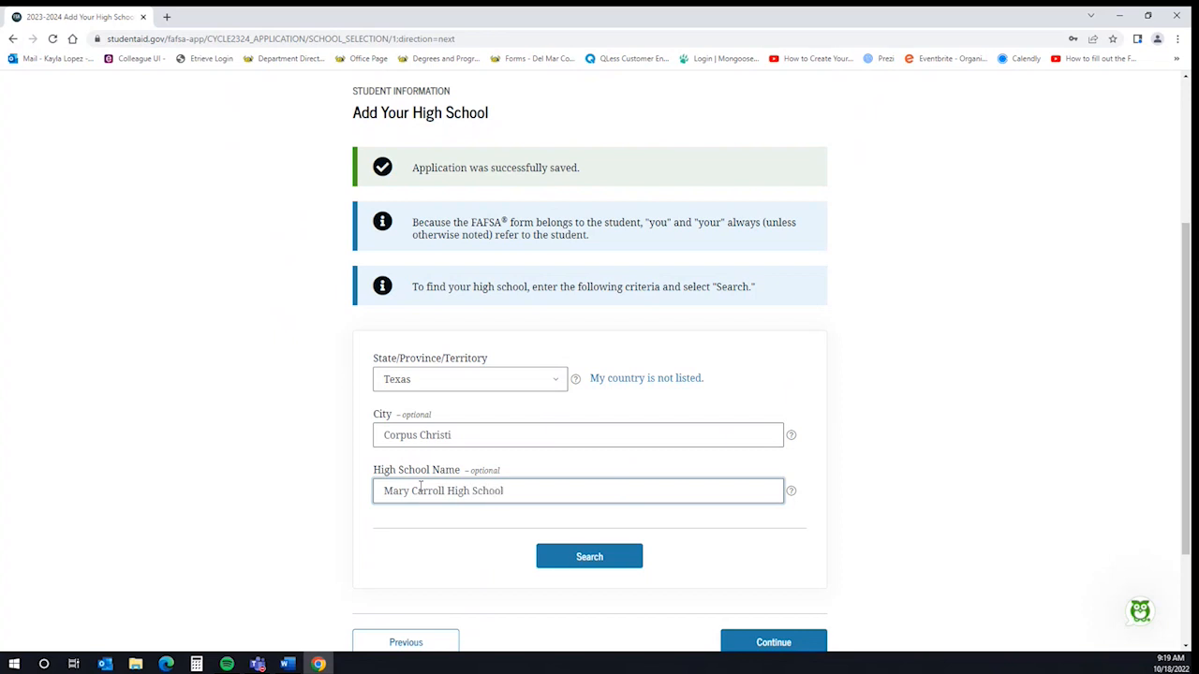
# Search the high schools and choose Carroll H S from the results
pyautogui.click(589, 562)
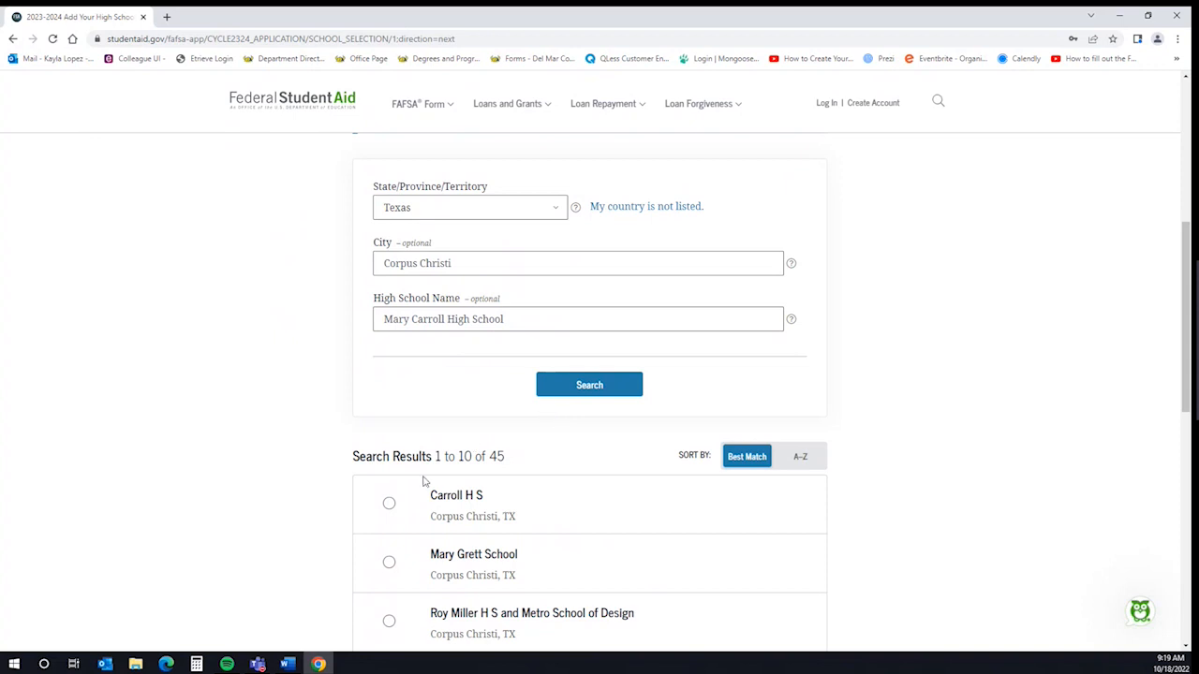
pyautogui.click(390, 507)
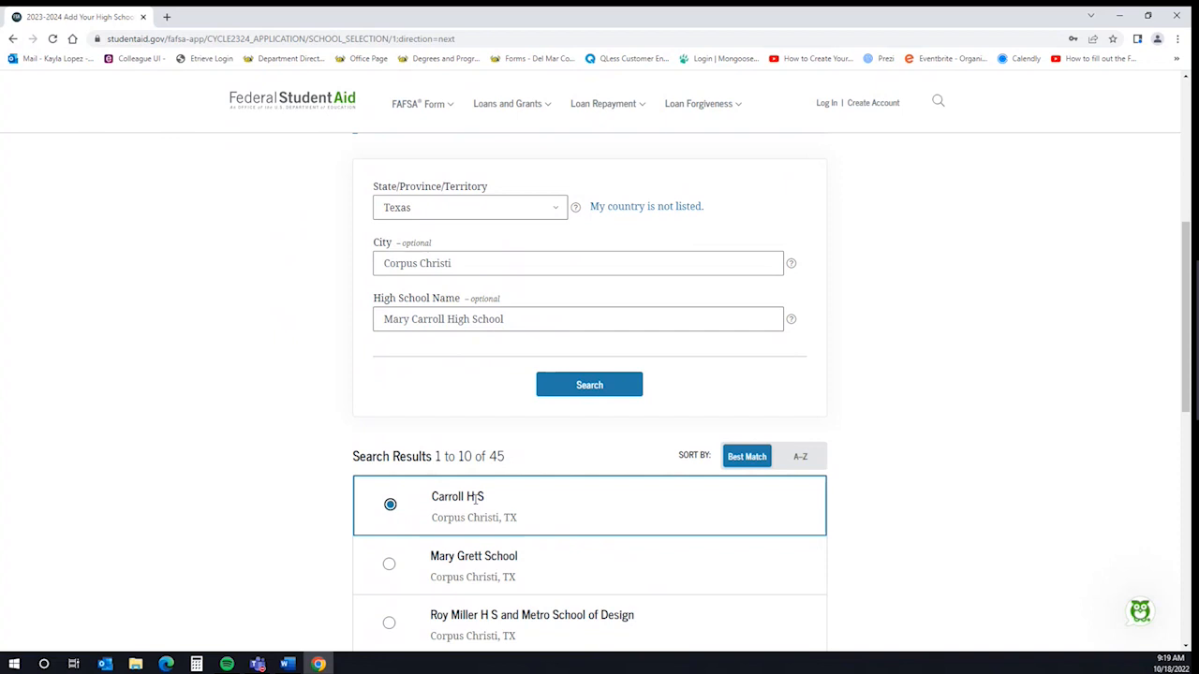
pyautogui.scroll(-7, 559, 492)
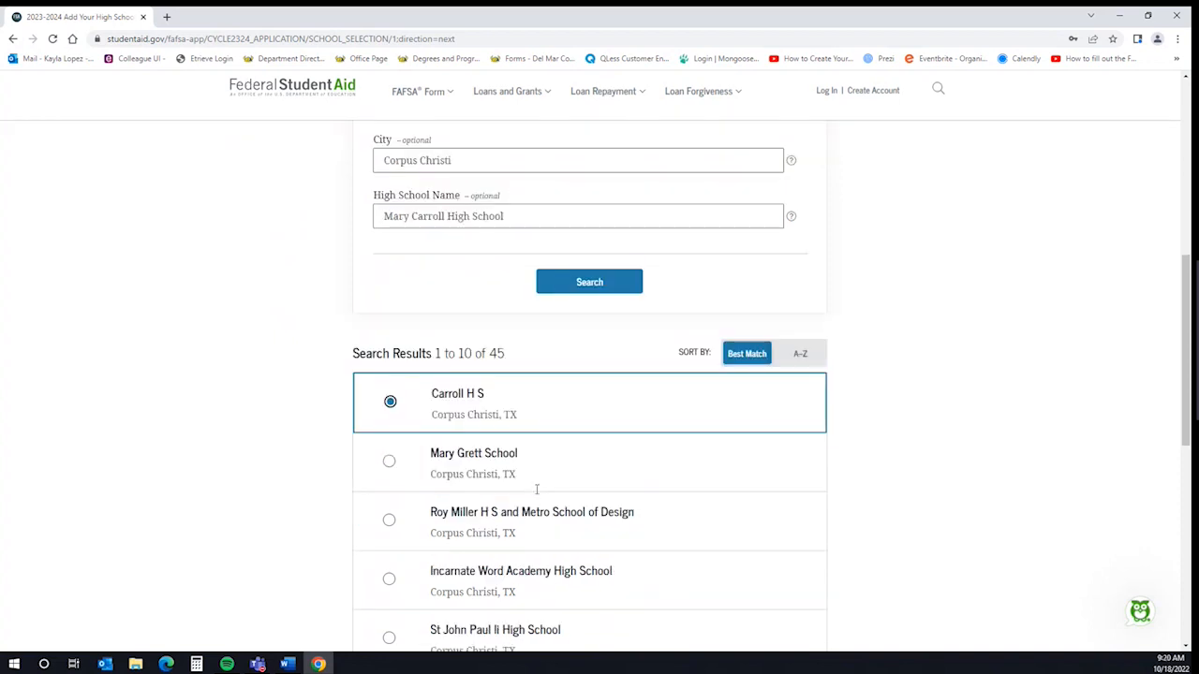
# Confirm Carroll H S in Corpus Christi, Texas as the student's high school
pyautogui.click(757, 486)
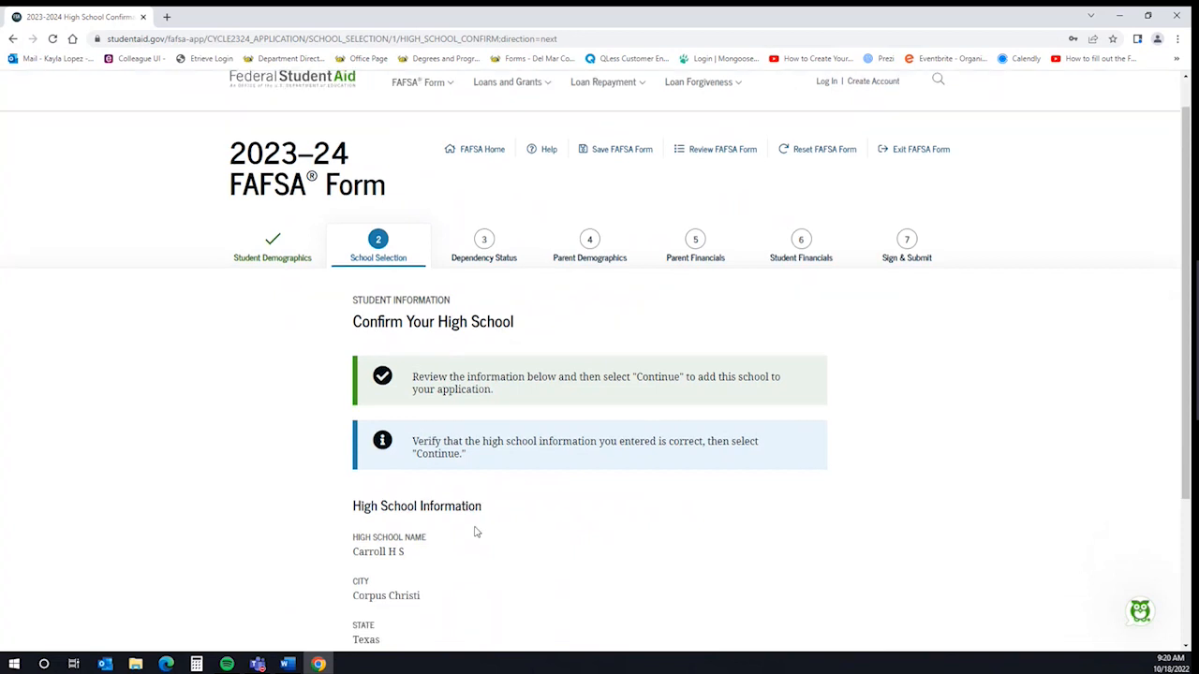
pyautogui.scroll(-3, 505, 511)
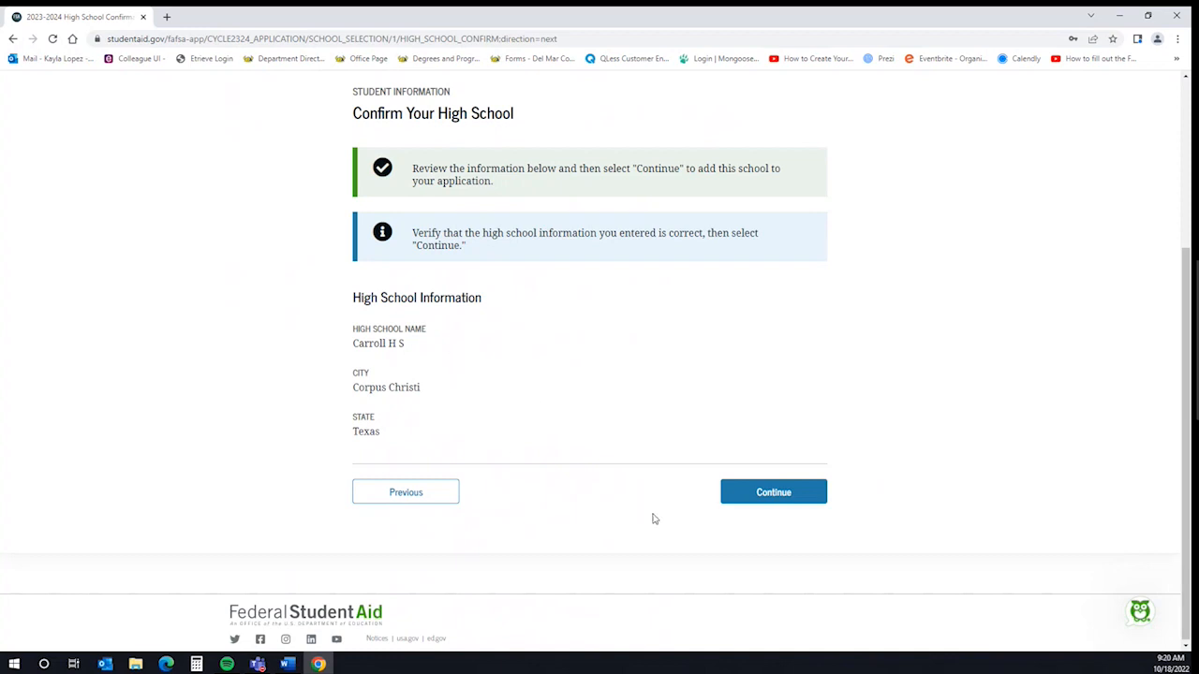
pyautogui.click(768, 499)
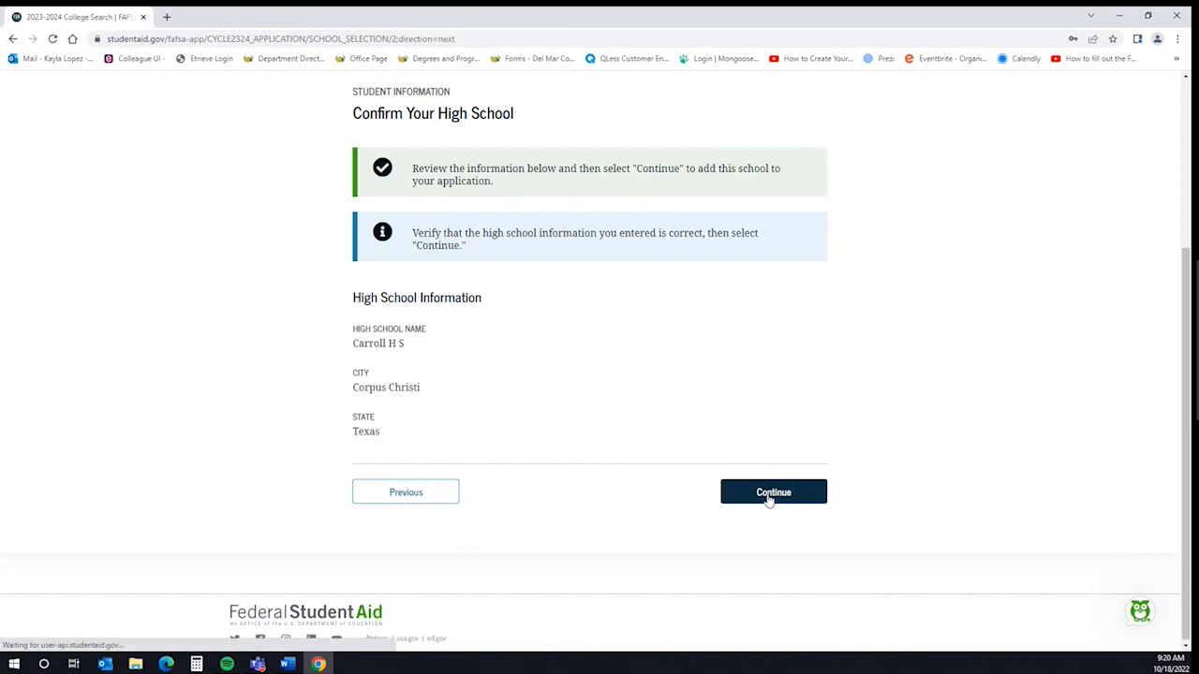
# Search Texas colleges for 'Del Mar College' and add it to the school list
pyautogui.scroll(-2, 809, 468)
pyautogui.scroll(-3, 810, 468)
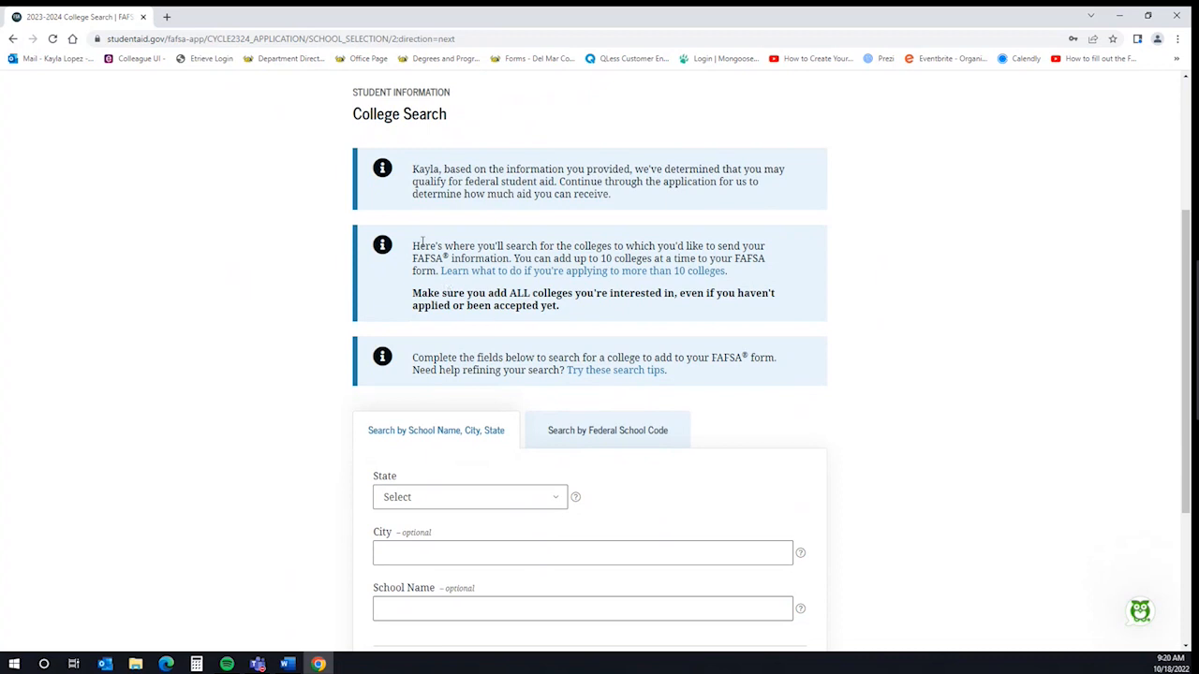
pyautogui.scroll(-3, 241, 296)
pyautogui.click(471, 375)
pyautogui.scroll(-5, 468, 187)
pyautogui.click(468, 235)
pyautogui.click(409, 487)
pyautogui.write('Del ')
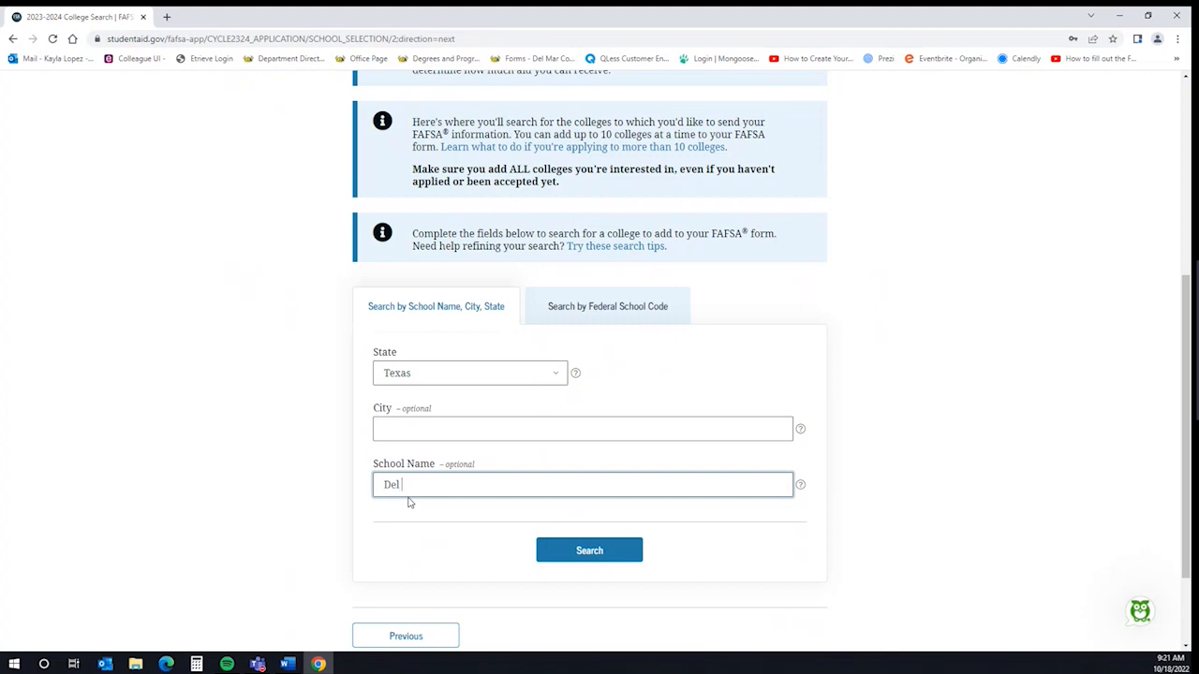
pyautogui.write('Mar College')
pyautogui.click(571, 554)
pyautogui.scroll(-3, 458, 466)
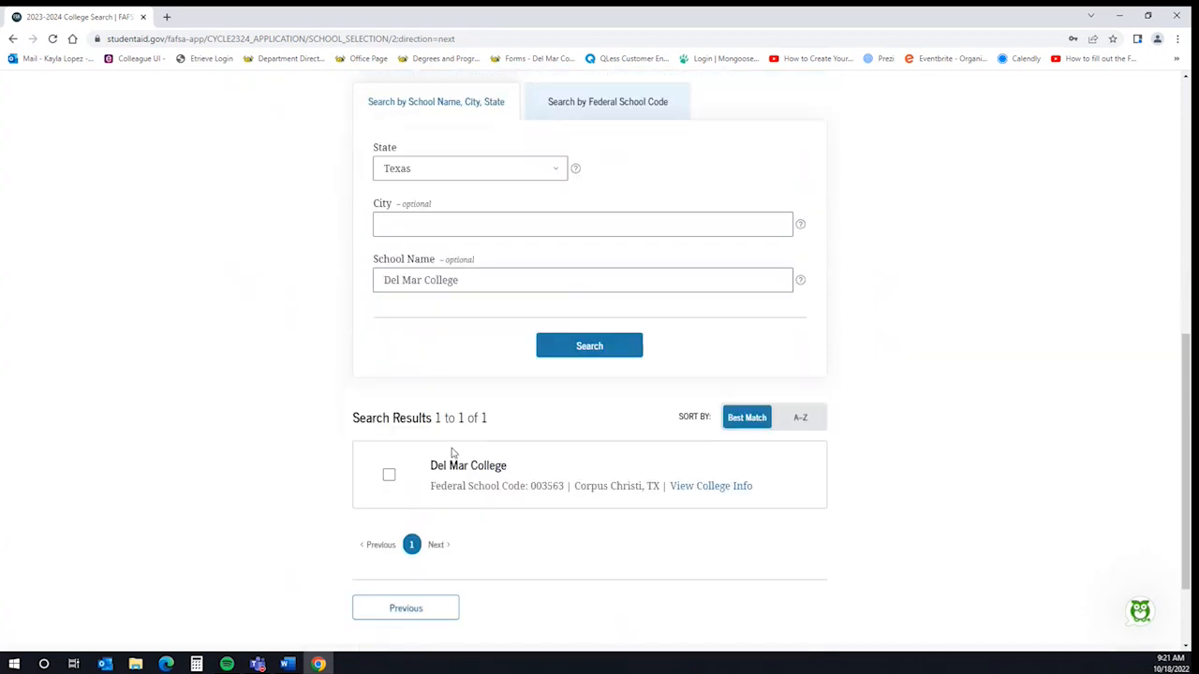
pyautogui.click(387, 451)
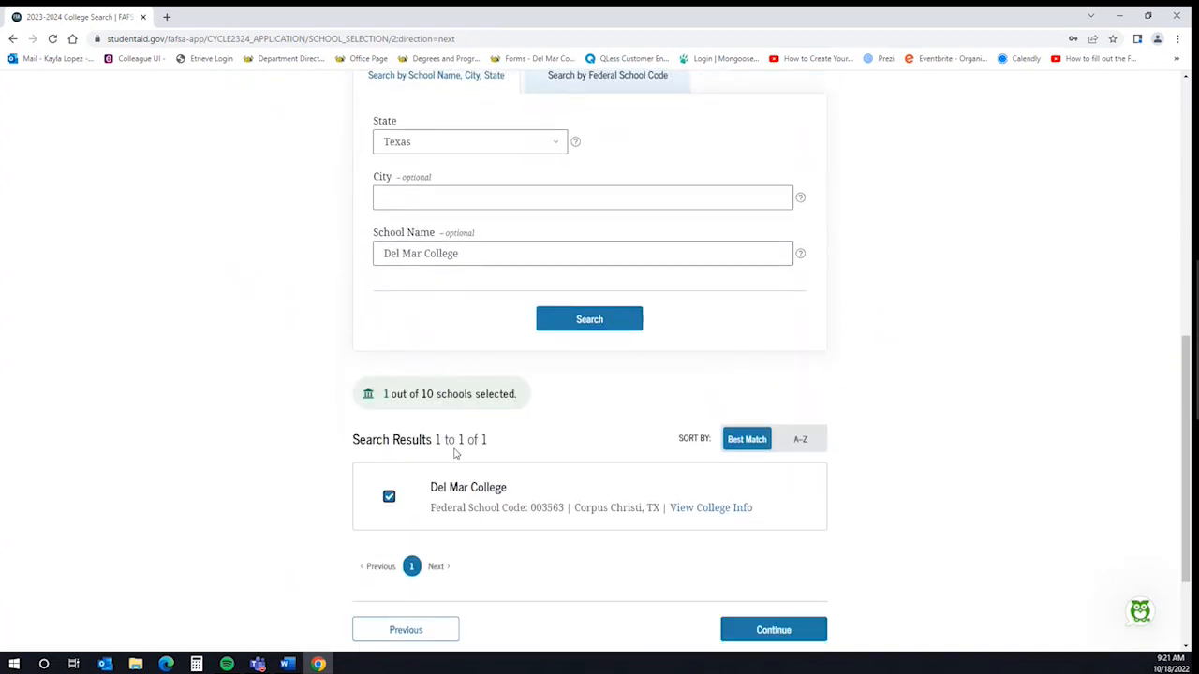
# Set Del Mar College's housing plan to Off Campus
pyautogui.click(767, 631)
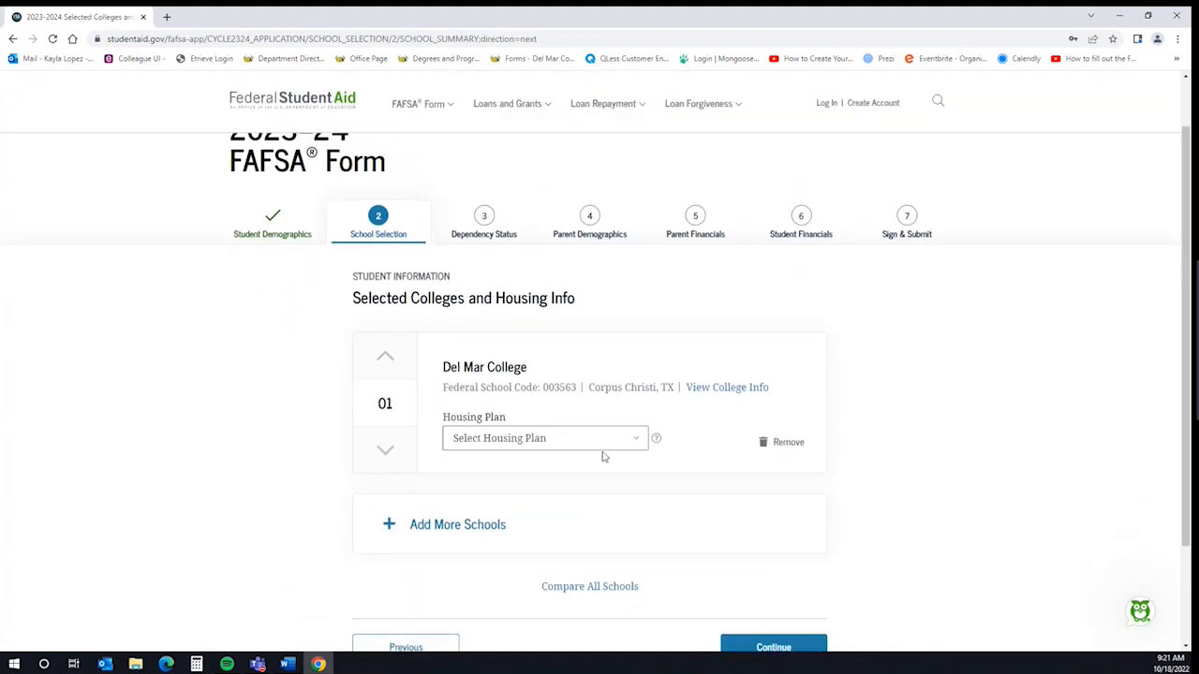
pyautogui.click(613, 440)
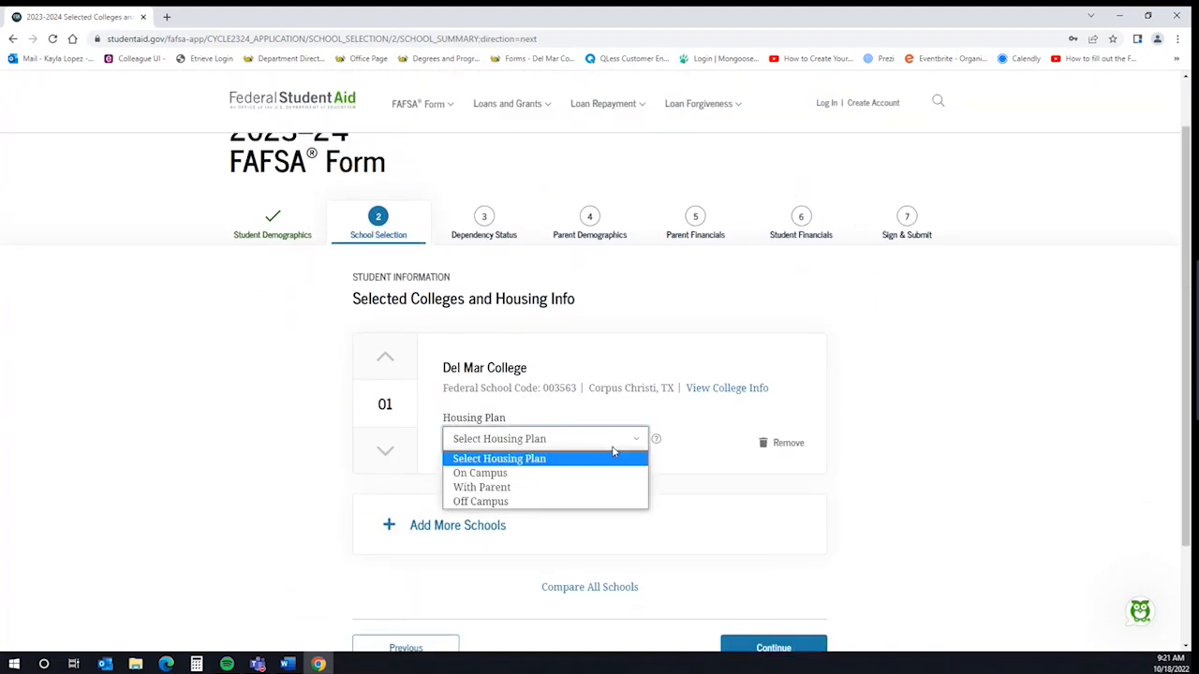
pyautogui.click(579, 504)
pyautogui.scroll(-1, 770, 540)
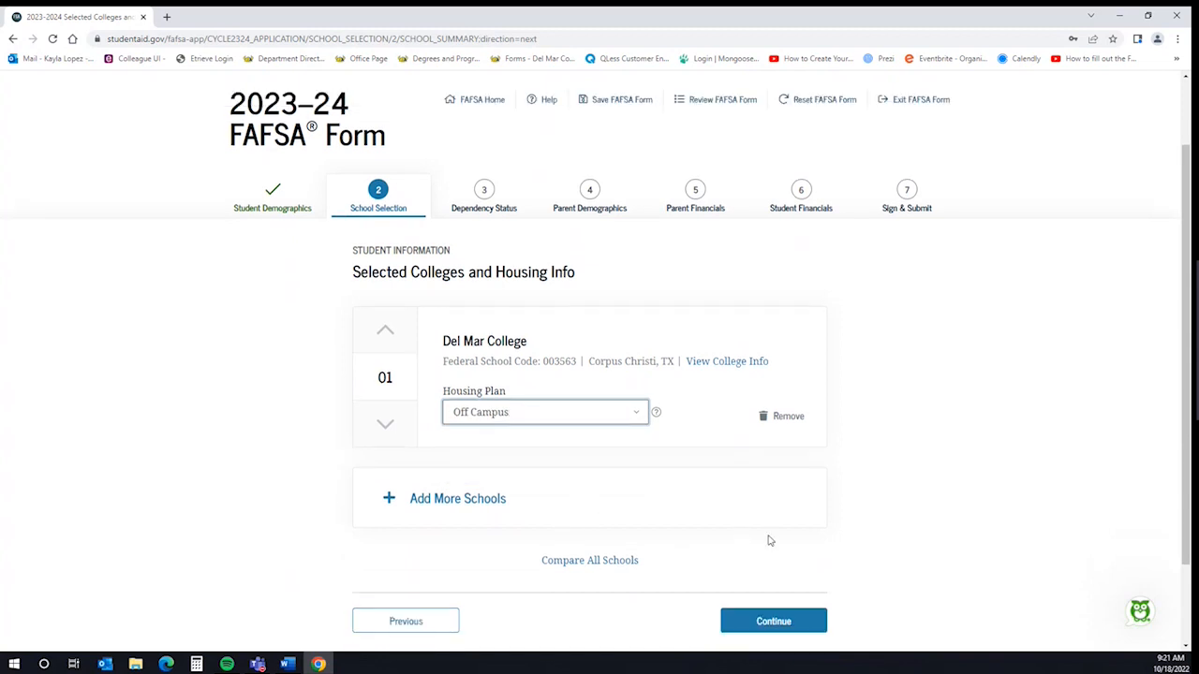
pyautogui.scroll(-1, 769, 540)
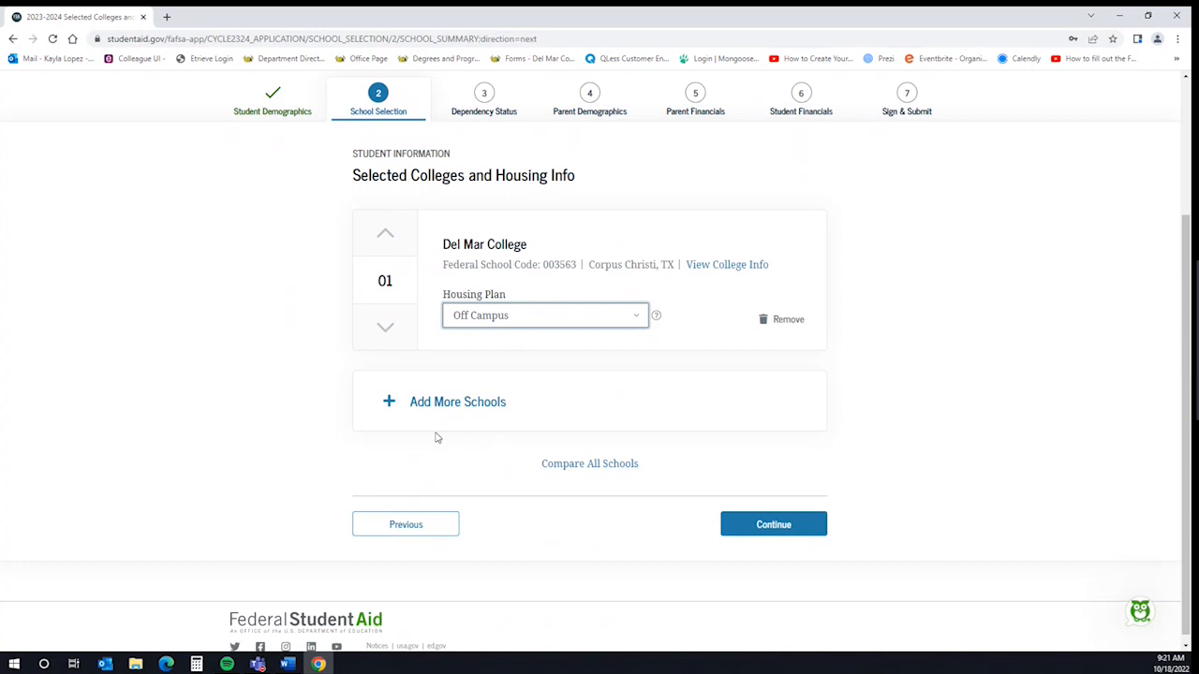
# Look over the College Search page, then continue with the single selected college to Student Marital Status
pyautogui.click(457, 410)
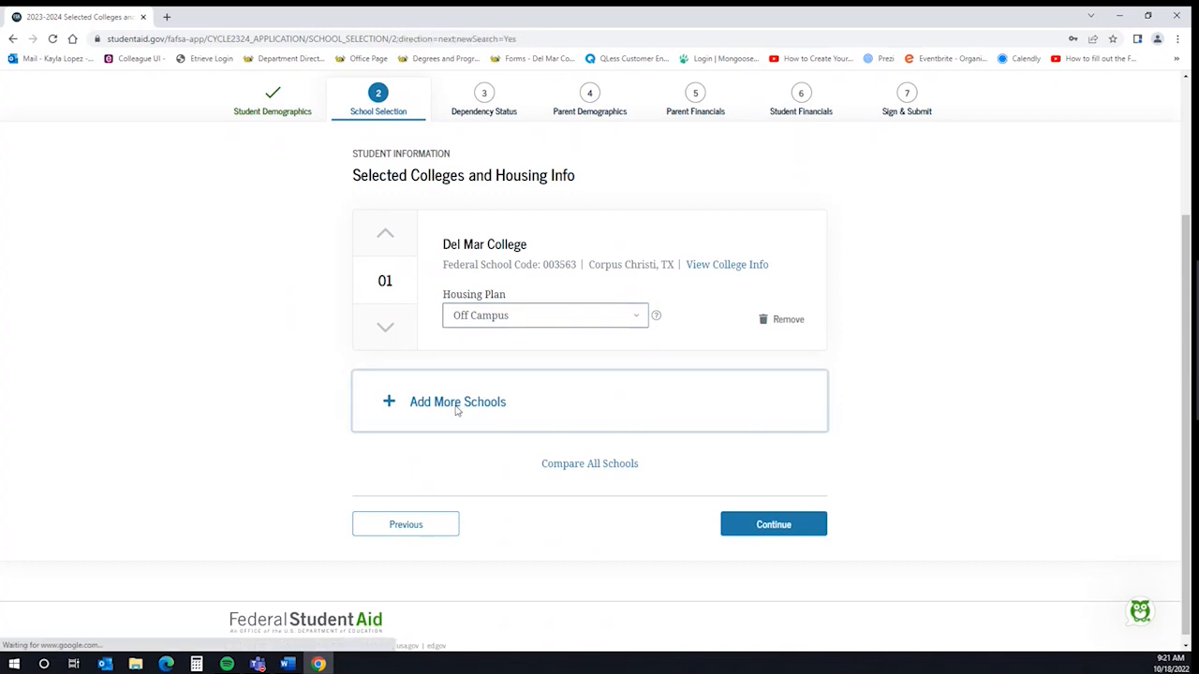
pyautogui.scroll(-4, 837, 466)
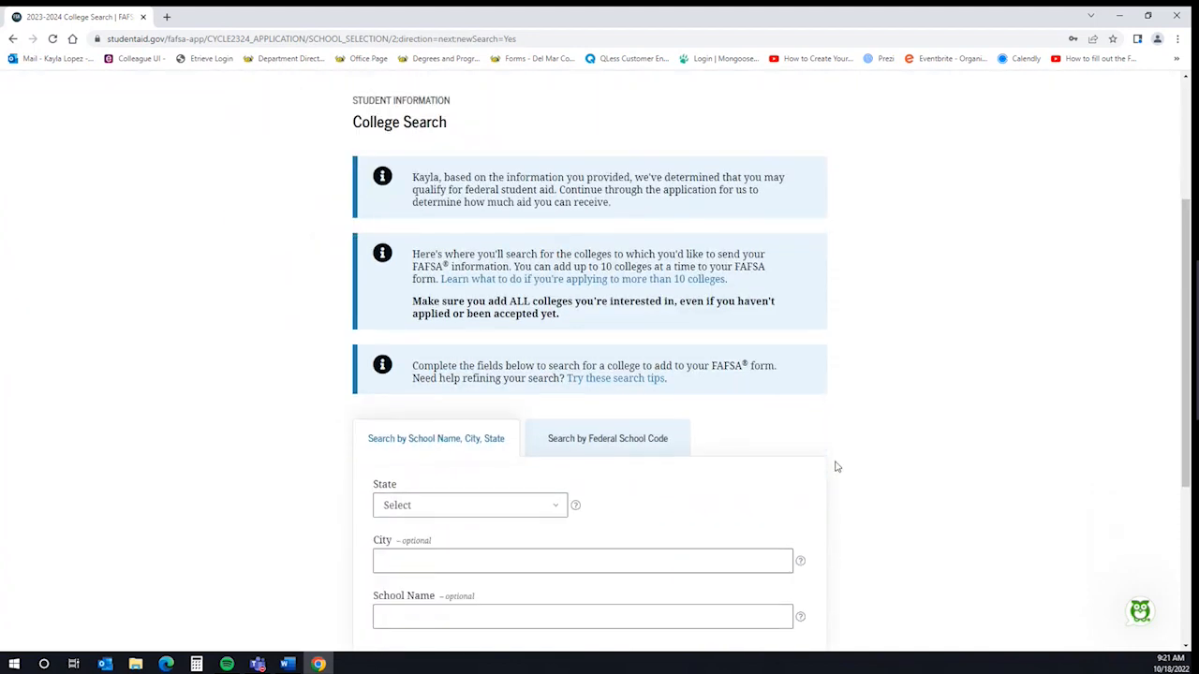
pyautogui.scroll(-2, 837, 467)
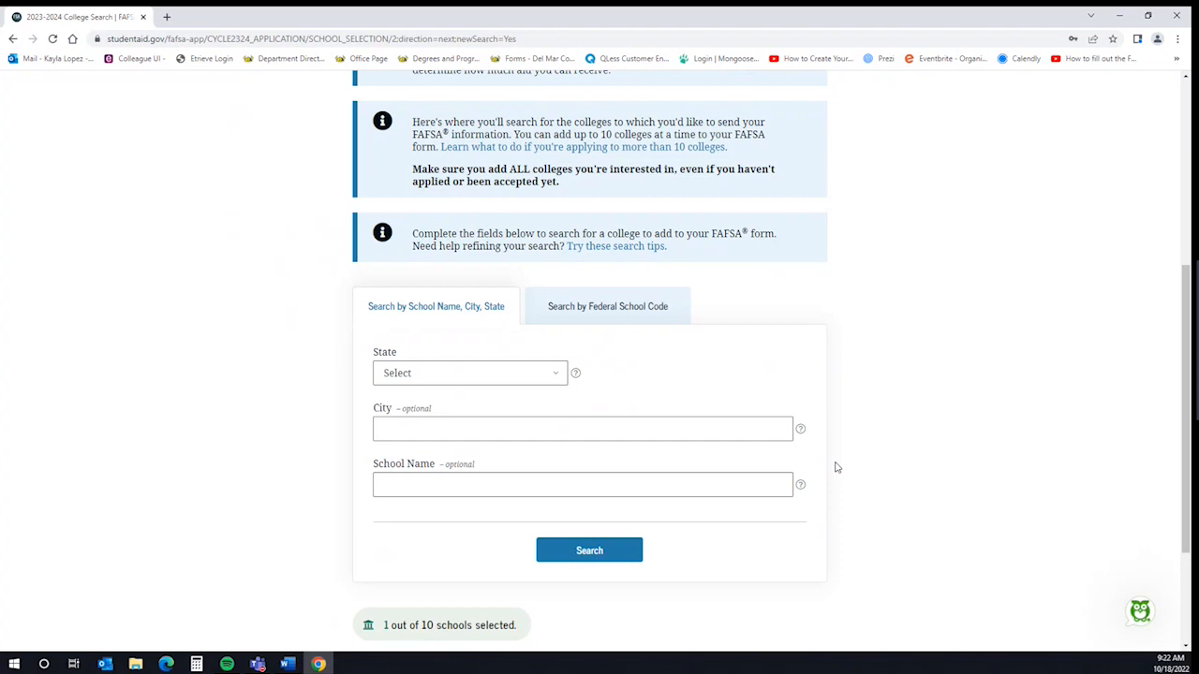
pyautogui.scroll(1, 899, 496)
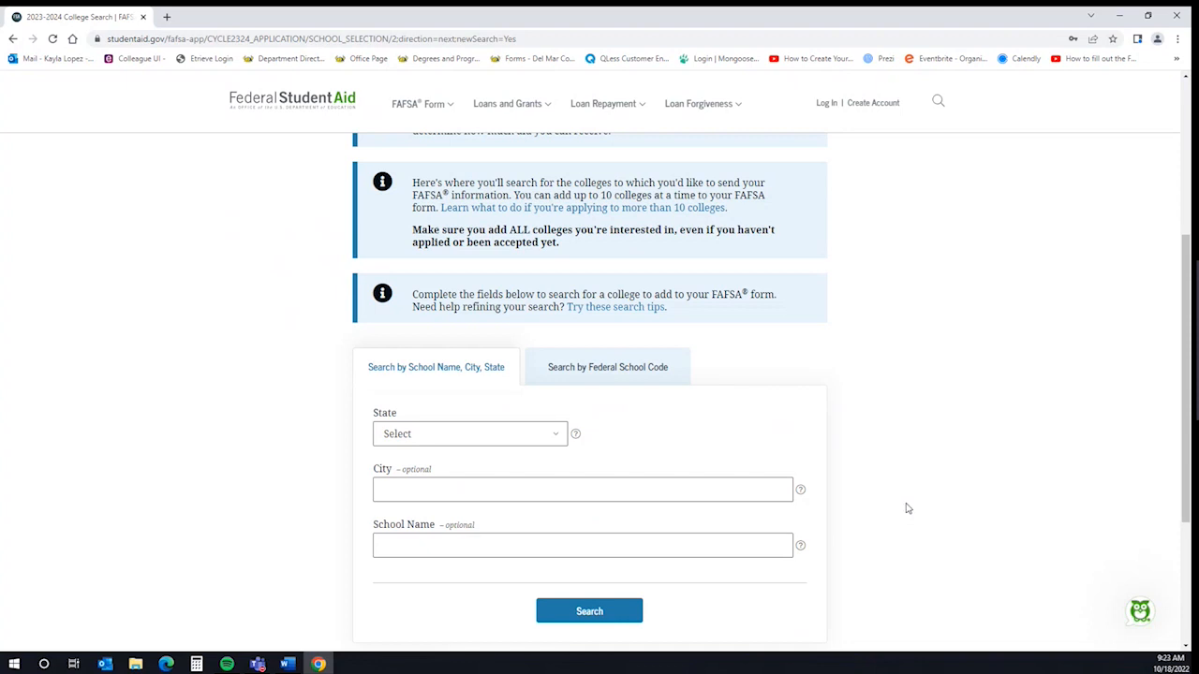
pyautogui.scroll(-2, 904, 512)
pyautogui.scroll(-1, 906, 508)
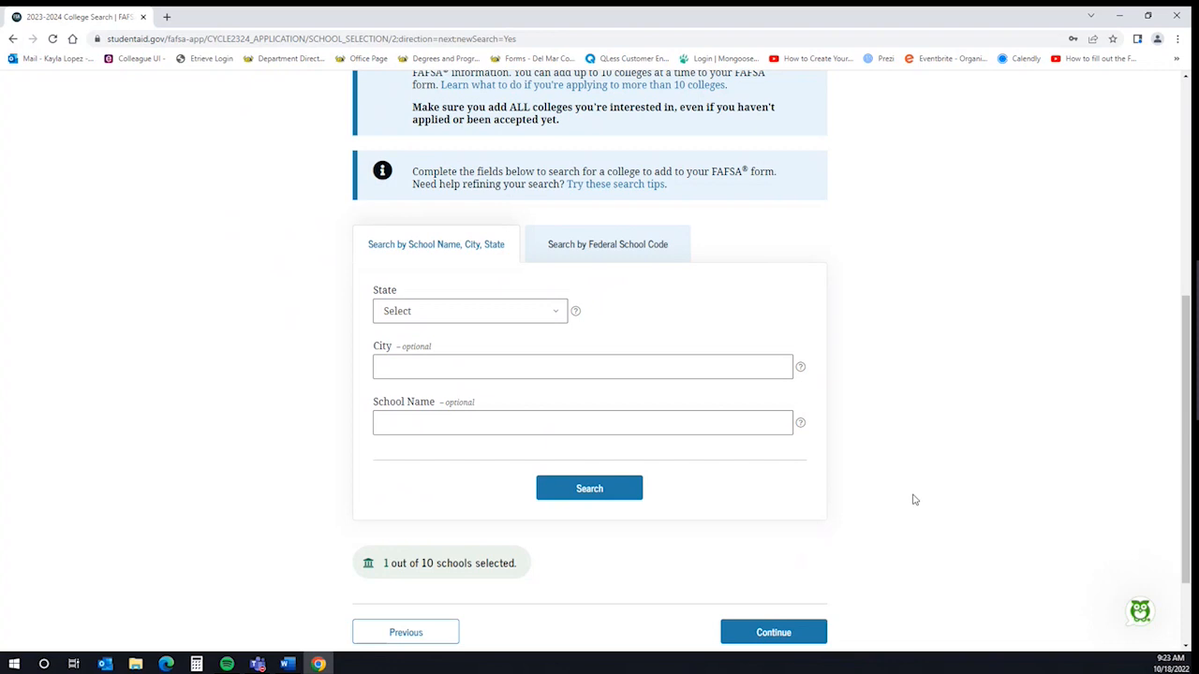
pyautogui.click(813, 634)
pyautogui.click(789, 518)
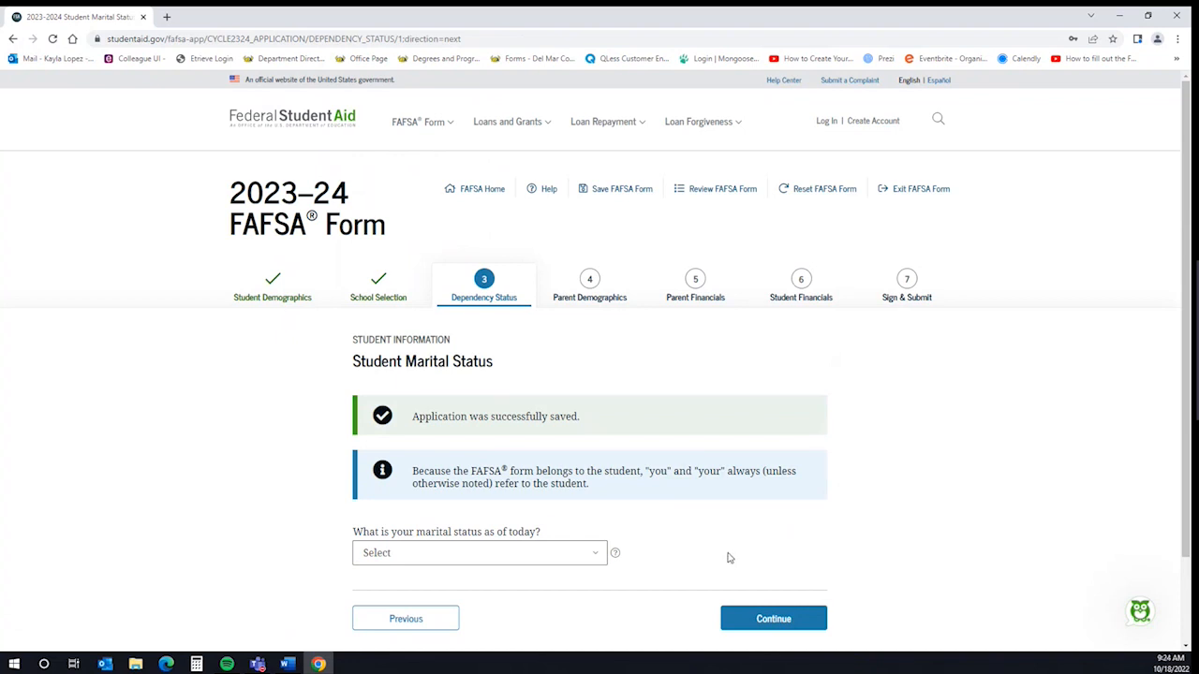
# Set the student's marital status to Single
pyautogui.click(599, 554)
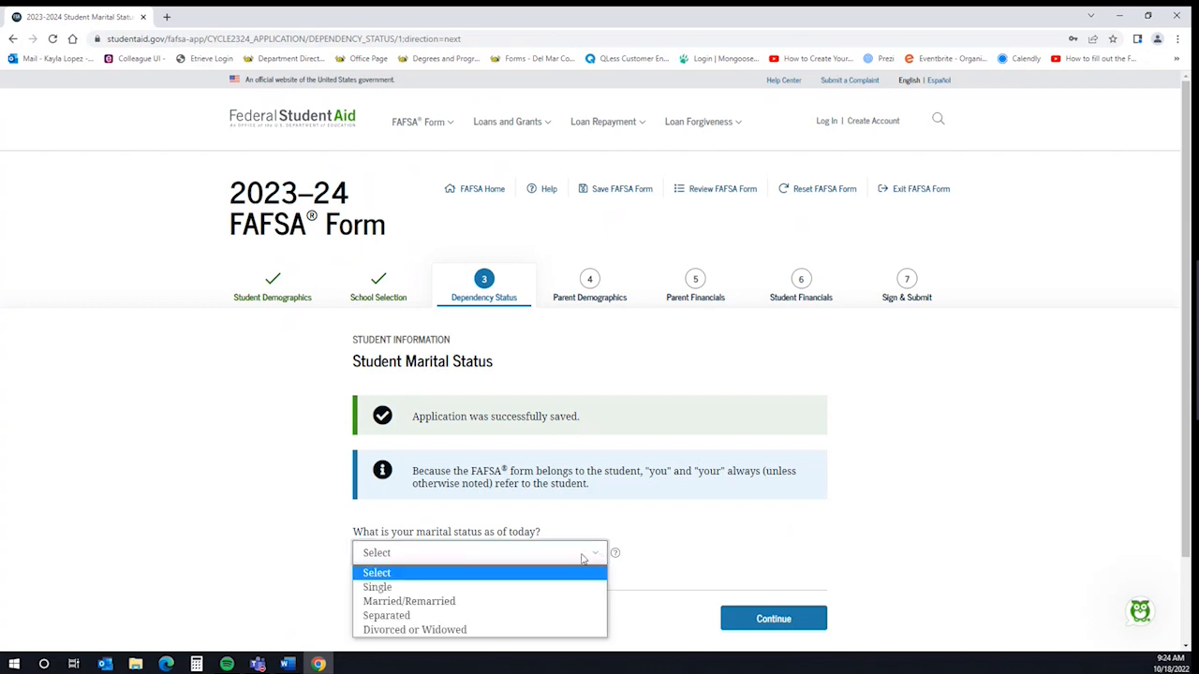
pyautogui.click(513, 588)
pyautogui.click(811, 620)
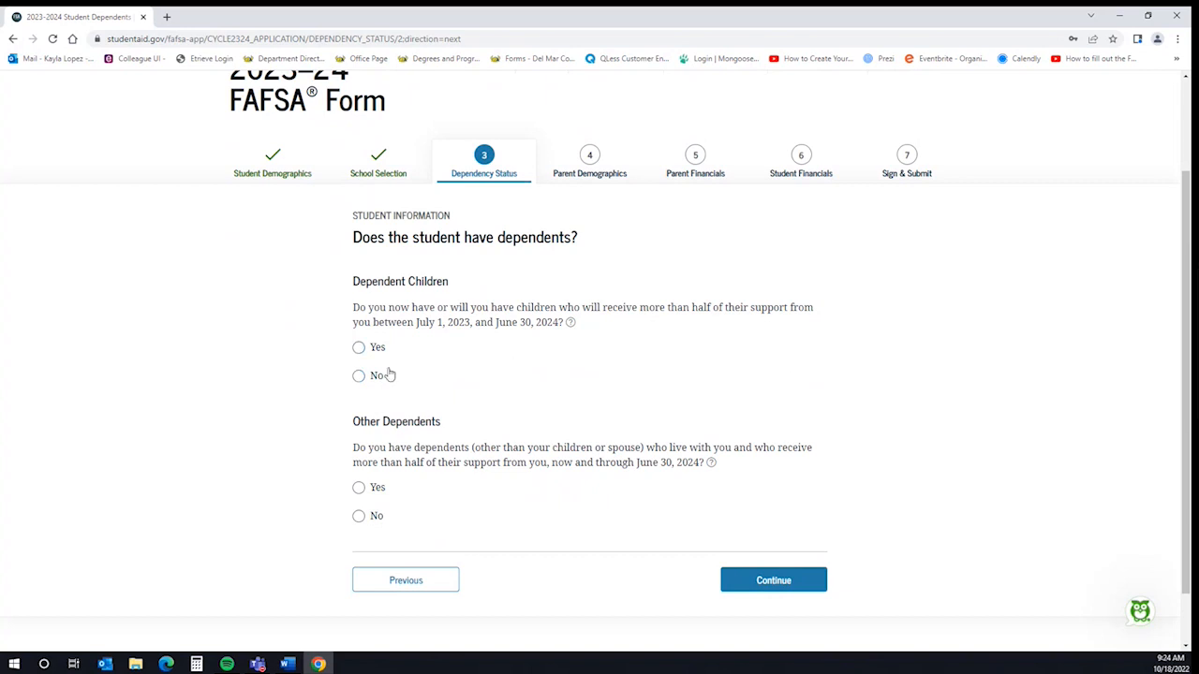
# Answer No to having dependent children and No to having other dependents
pyautogui.click(380, 376)
pyautogui.click(365, 518)
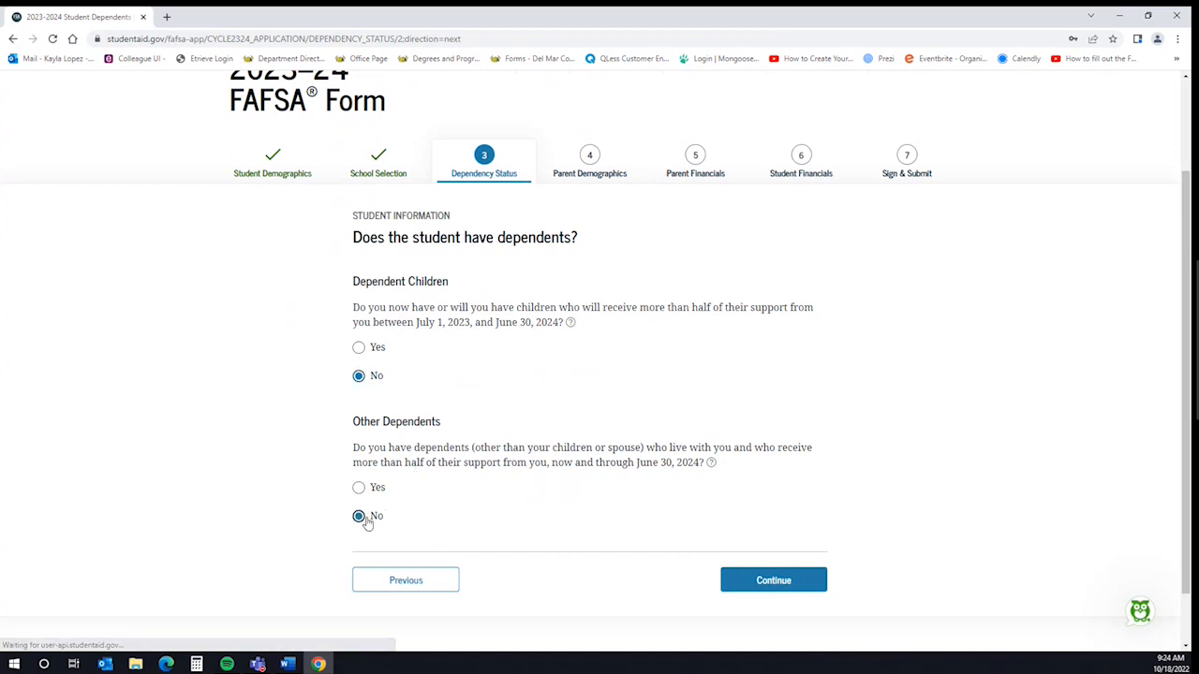
pyautogui.click(801, 583)
pyautogui.scroll(-1, 905, 491)
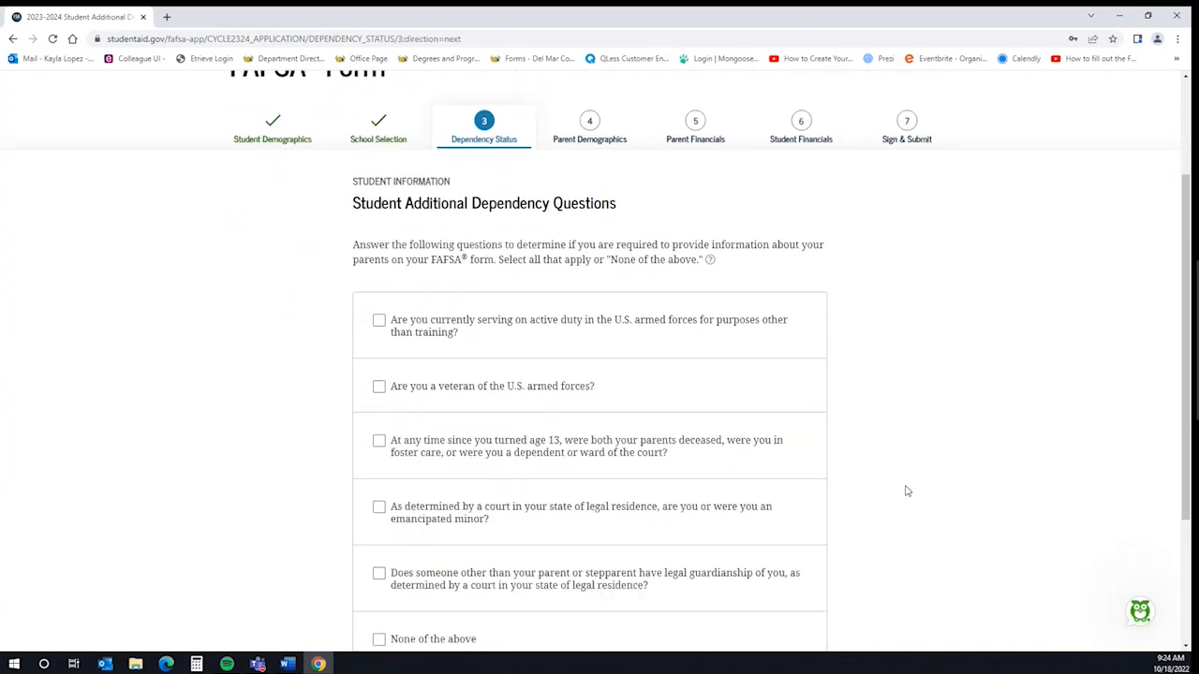
# Check 'None of the above' for the additional dependency questions and continue
pyautogui.scroll(-1, 907, 491)
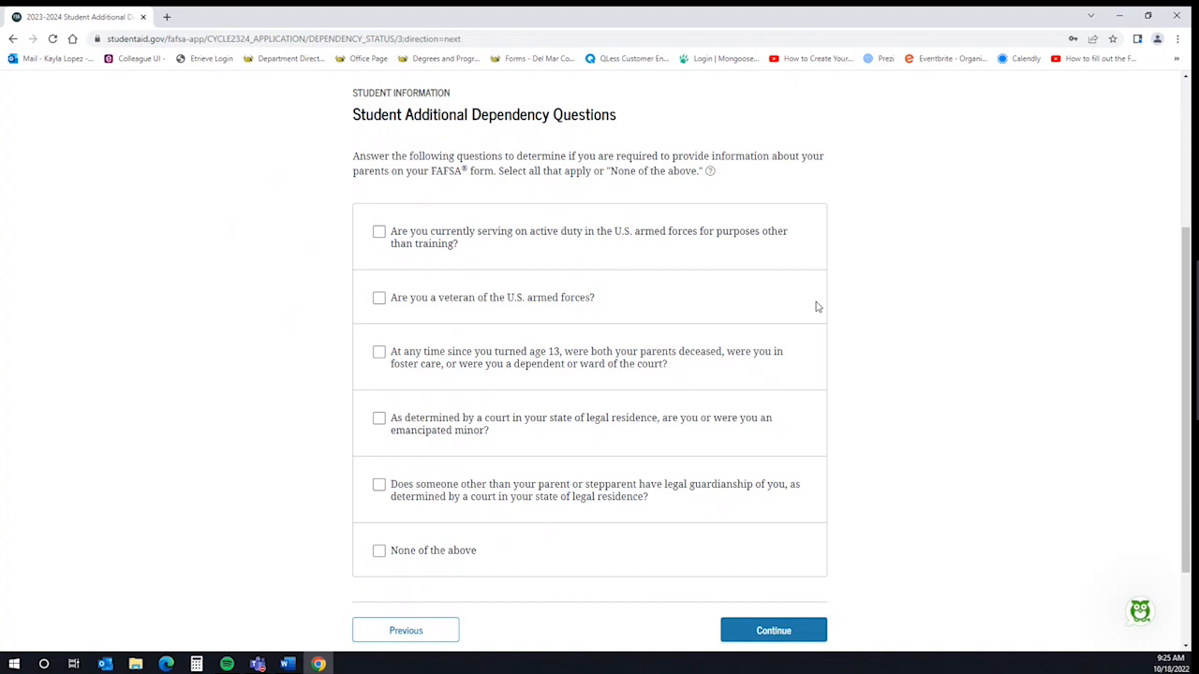
pyautogui.click(386, 553)
pyautogui.click(803, 631)
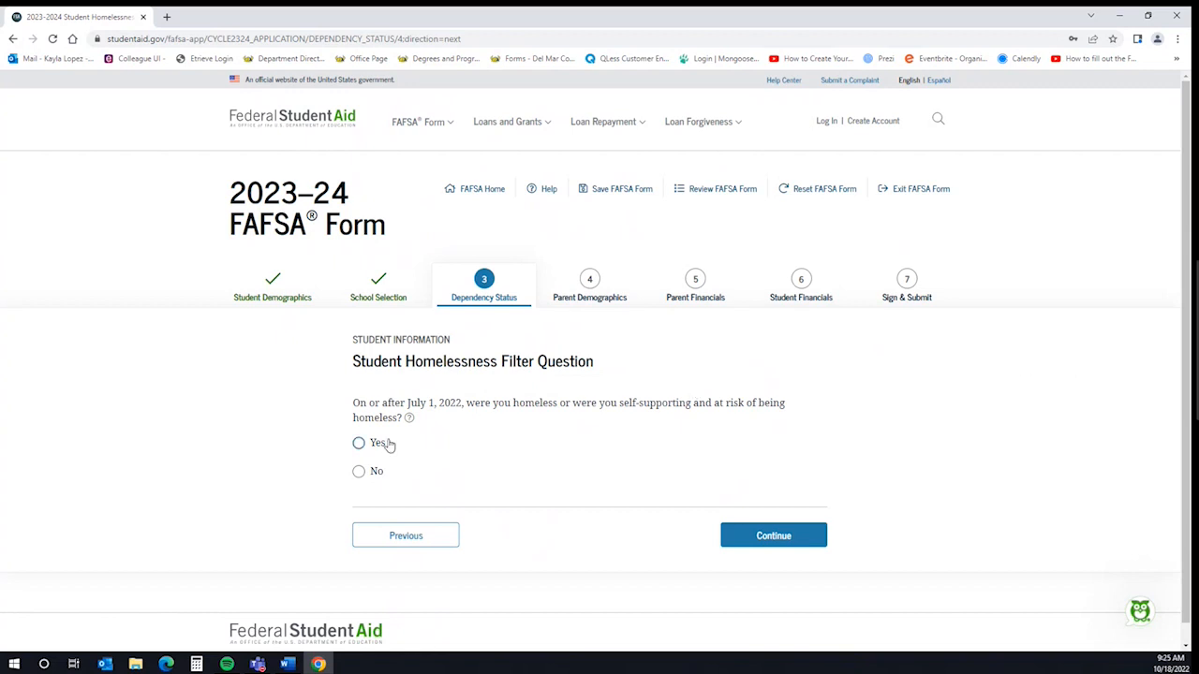
# Answer No to the student homelessness question and continue
pyautogui.click(360, 472)
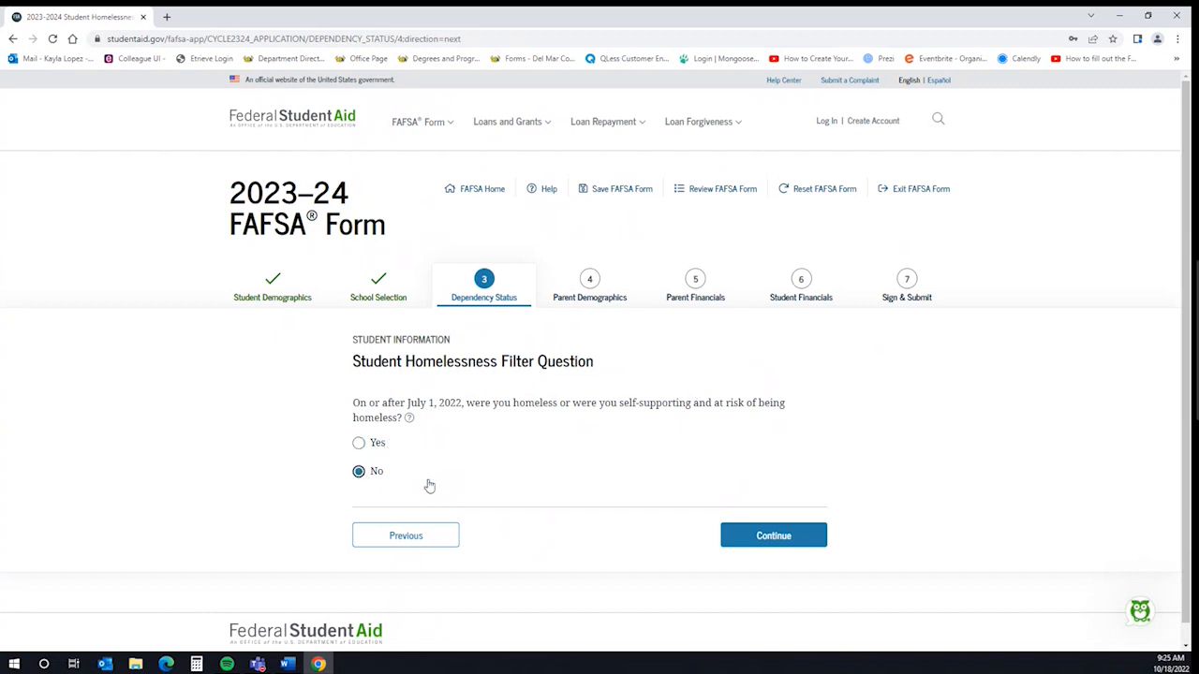
pyautogui.click(817, 543)
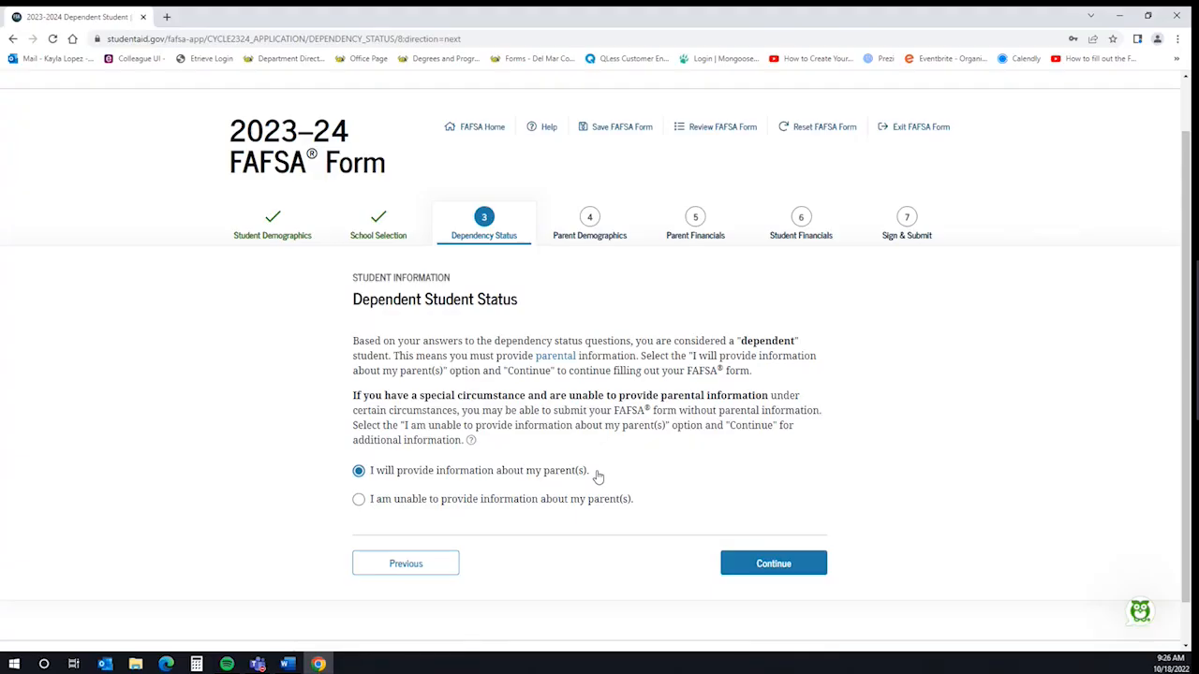
# Confirm providing parent information and read past the 'Whose Information Should I Provide?' guidance
pyautogui.click(810, 565)
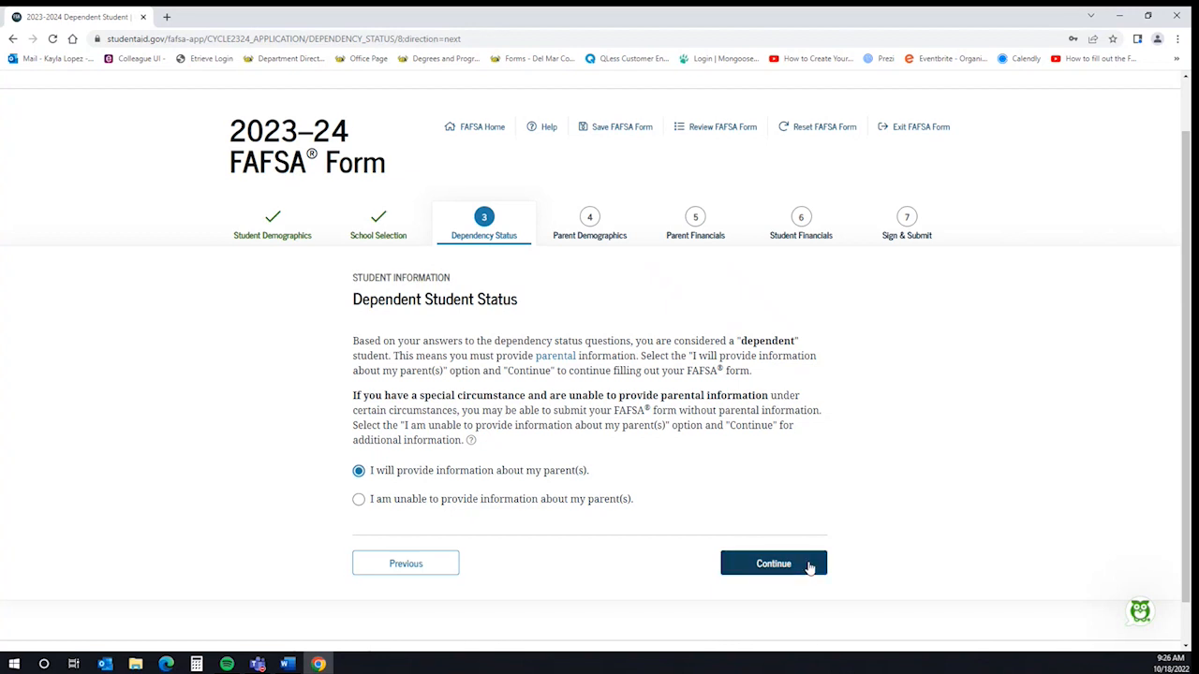
pyautogui.scroll(-1, 928, 562)
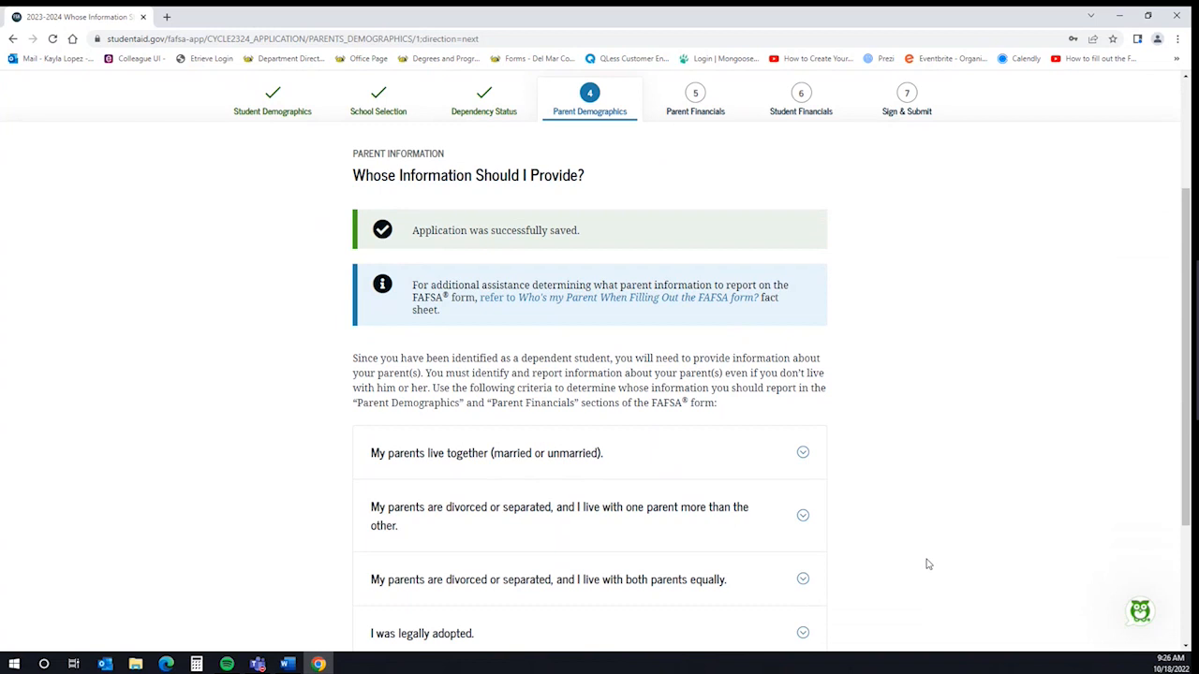
pyautogui.scroll(-1, 927, 562)
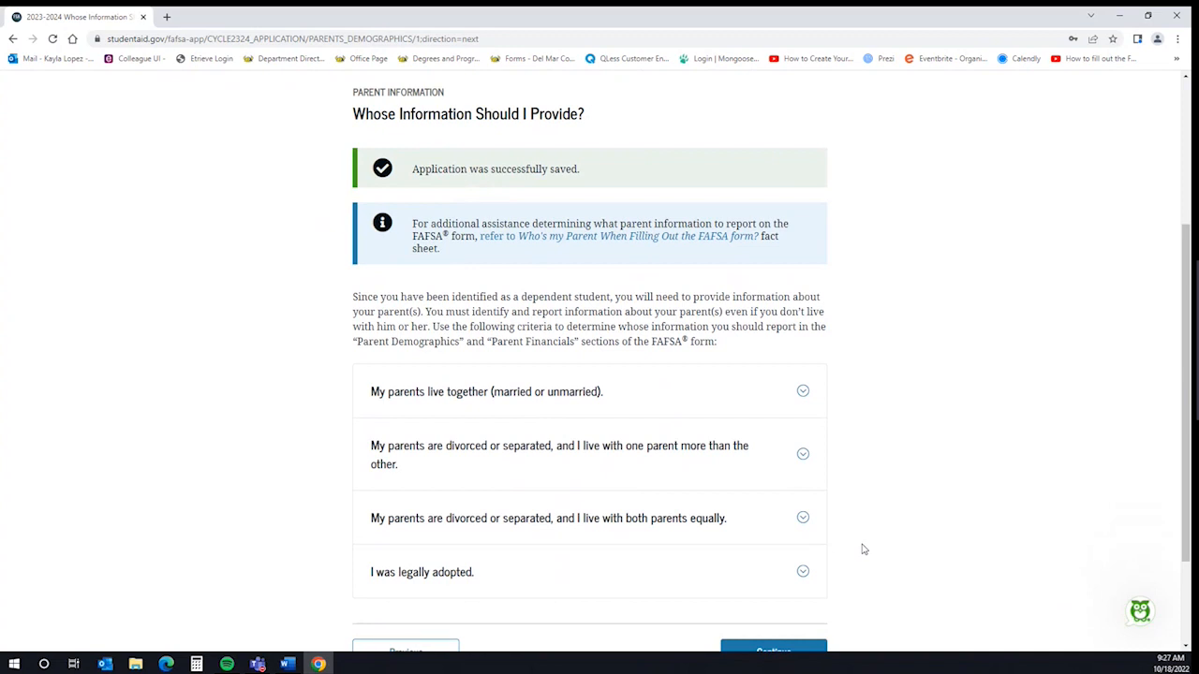
pyautogui.scroll(-1, 863, 550)
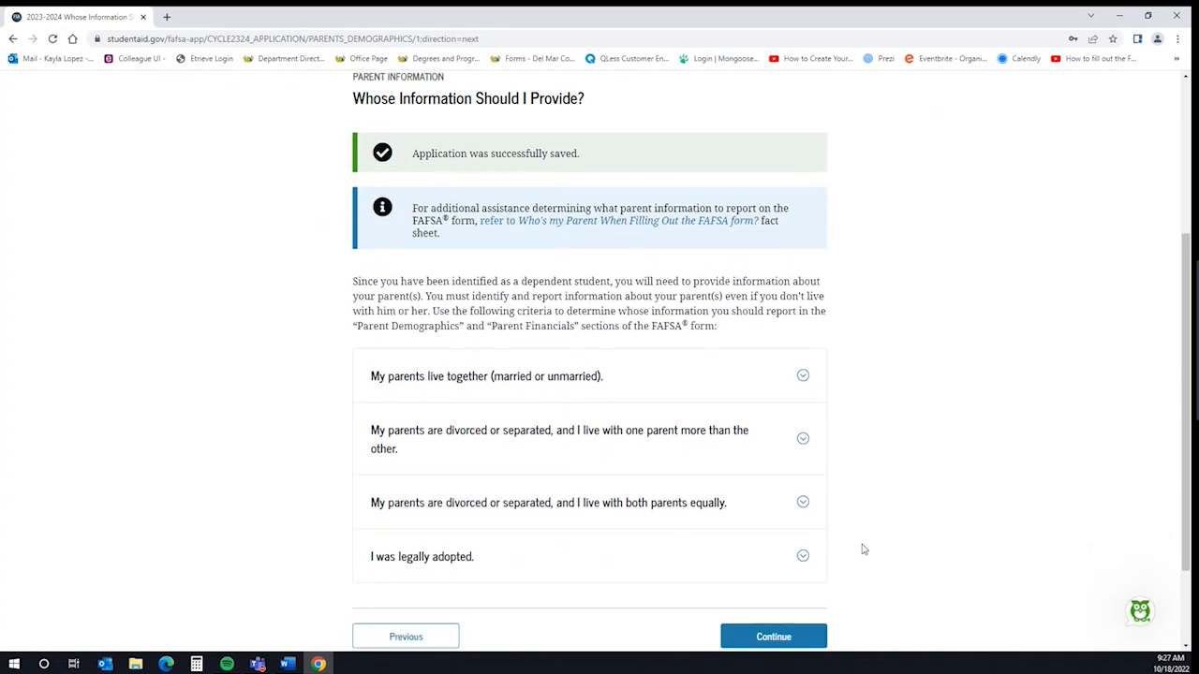
pyautogui.click(735, 602)
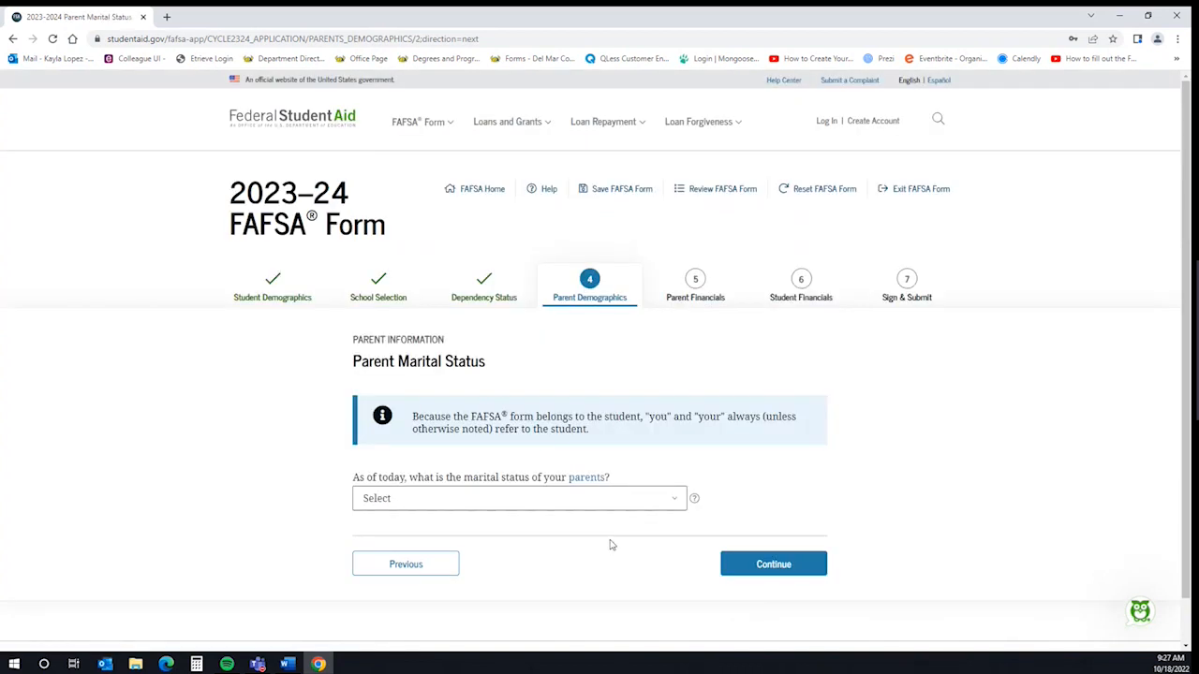
# Set the parents' marital status to Married or remarried in 01/2000 and save the FAFSA form
pyautogui.click(644, 504)
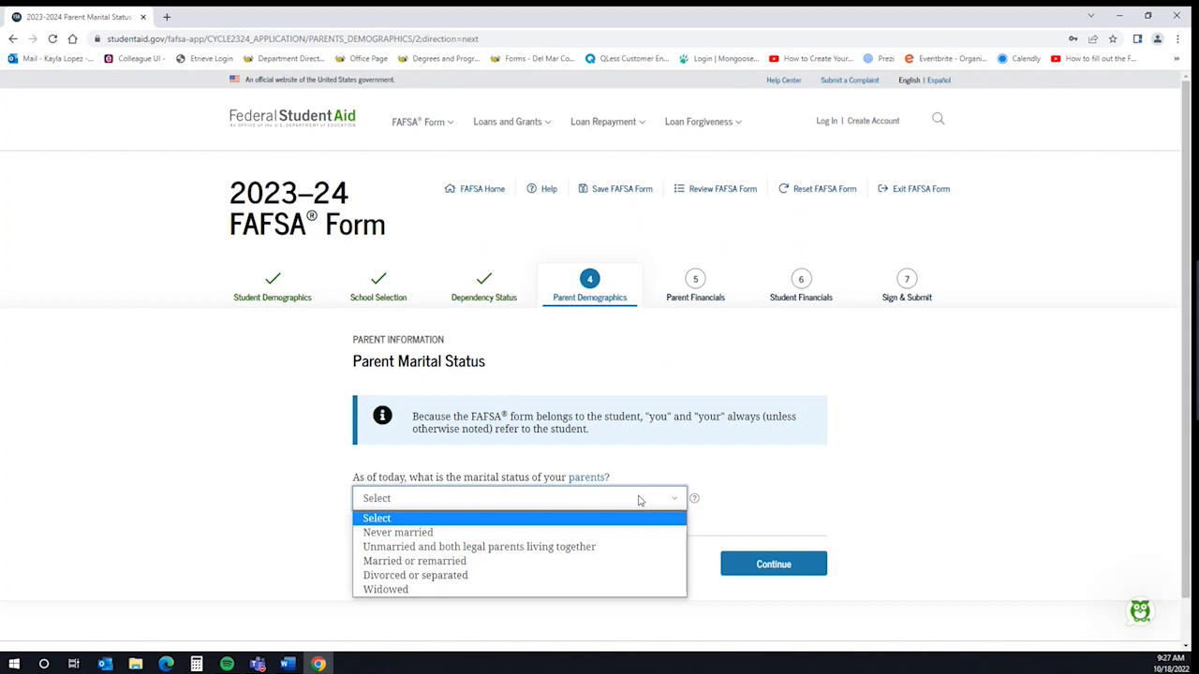
pyautogui.click(496, 562)
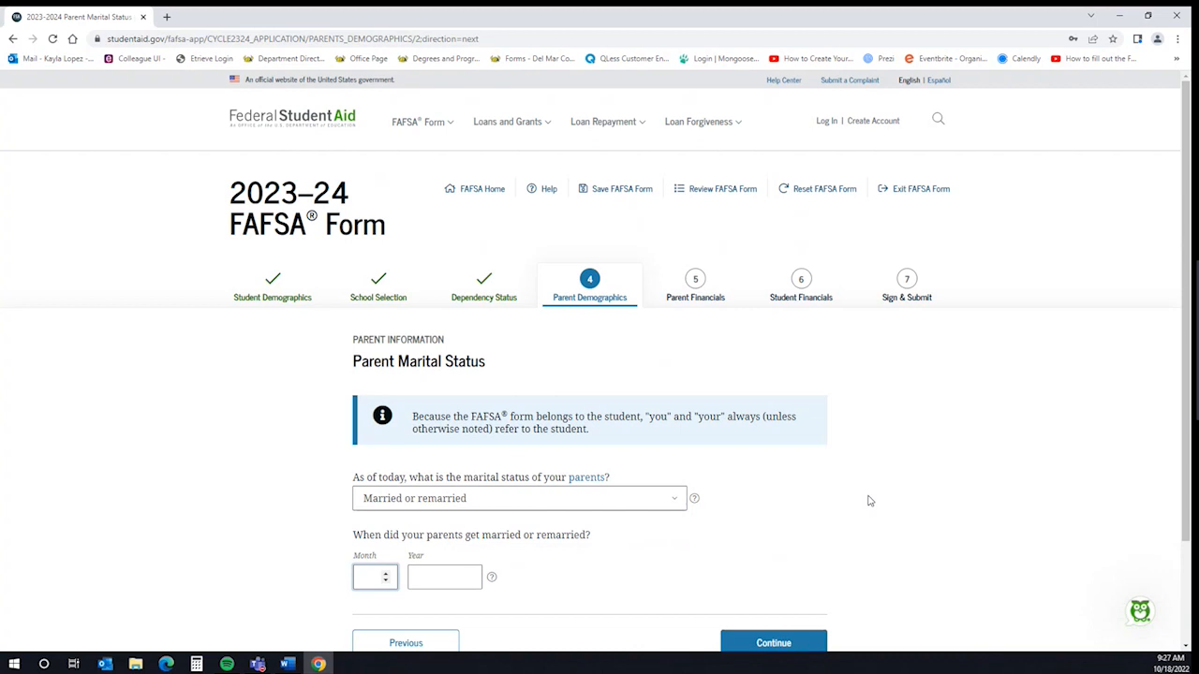
pyautogui.write('01')
pyautogui.press('Tab')
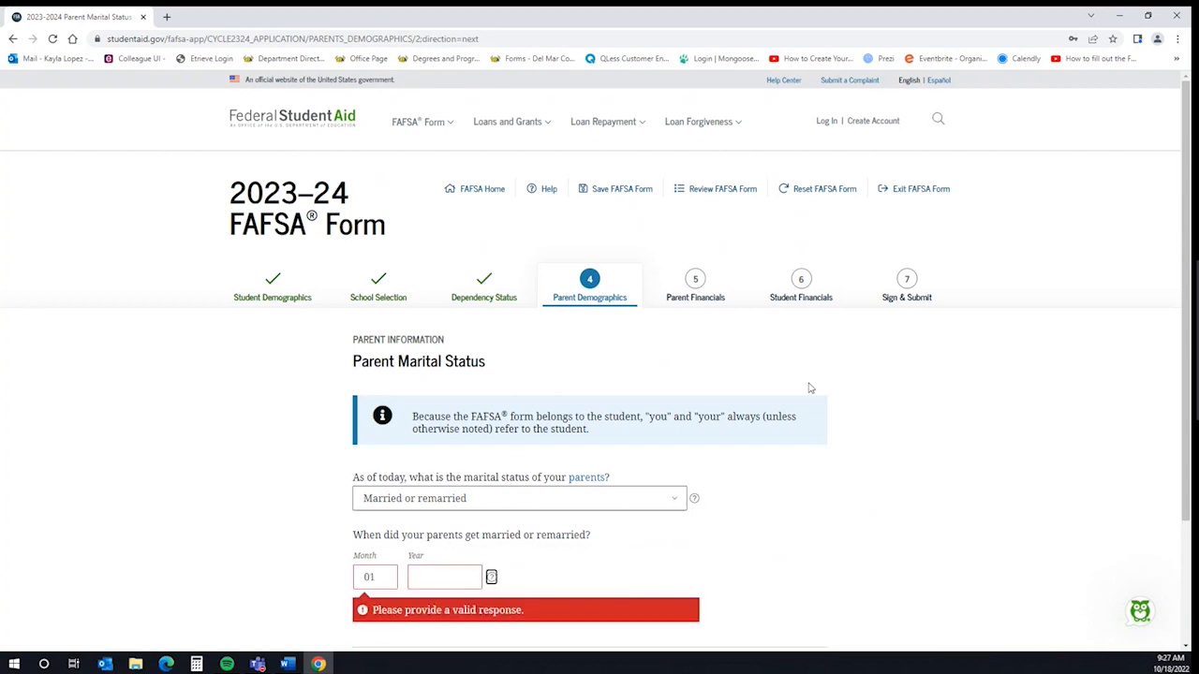
pyautogui.click(424, 578)
pyautogui.write('2')
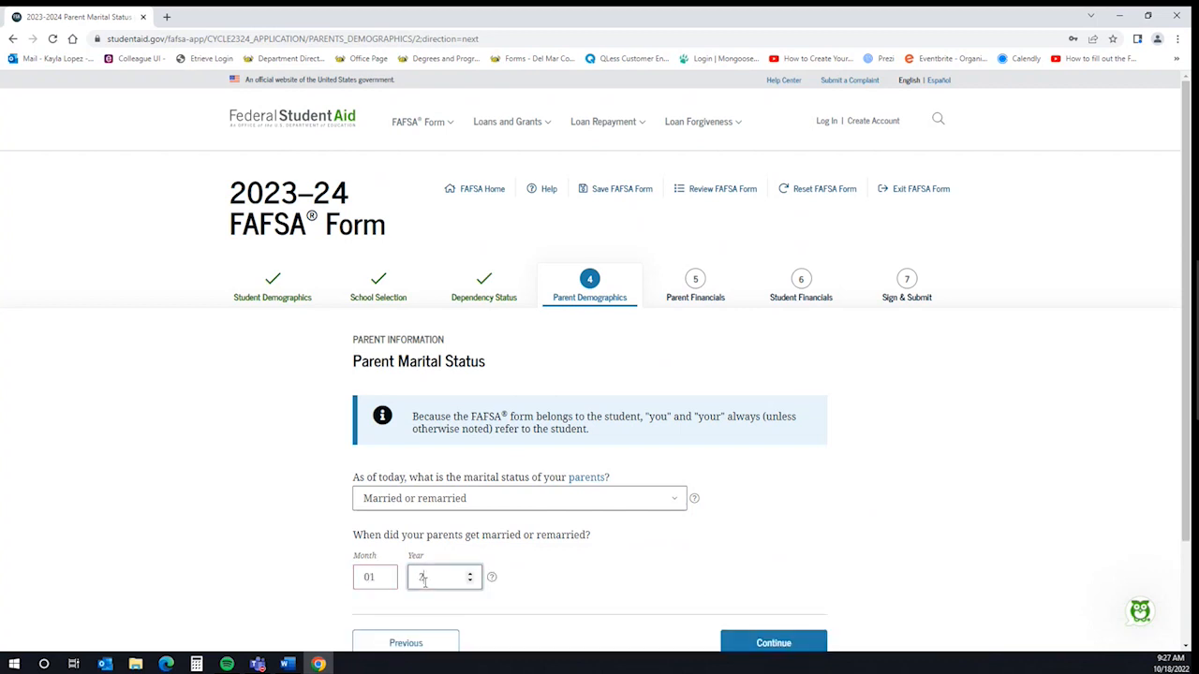
pyautogui.write('000')
pyautogui.scroll(-2, 940, 514)
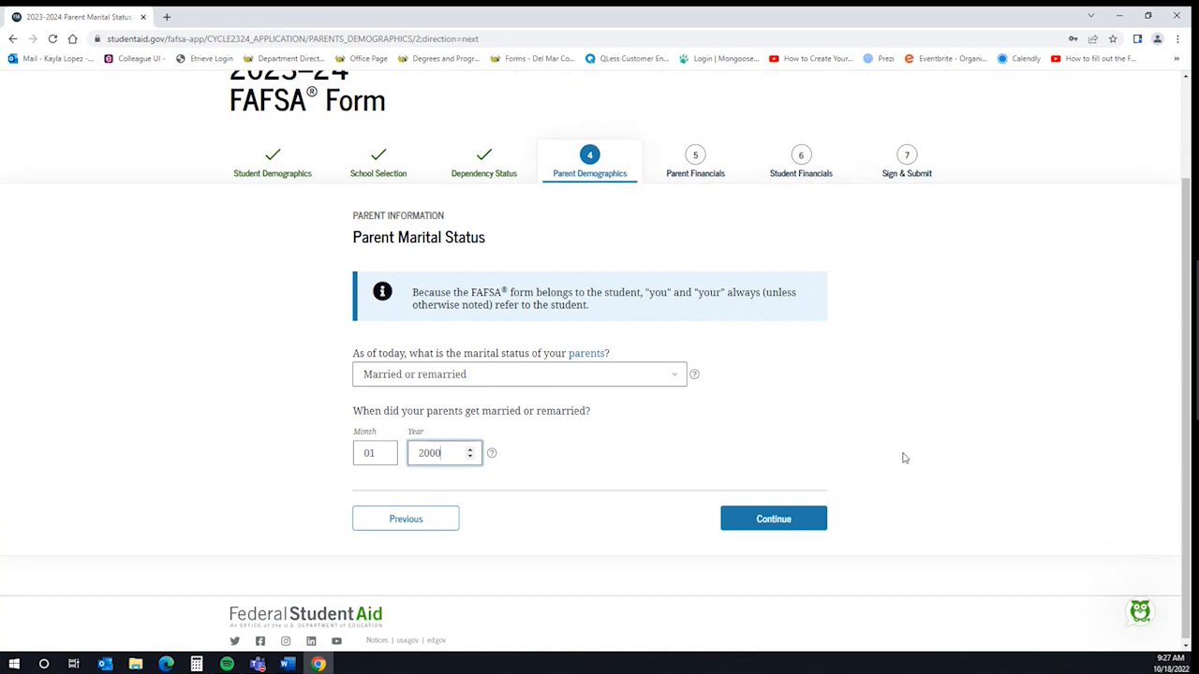
pyautogui.scroll(1, 897, 449)
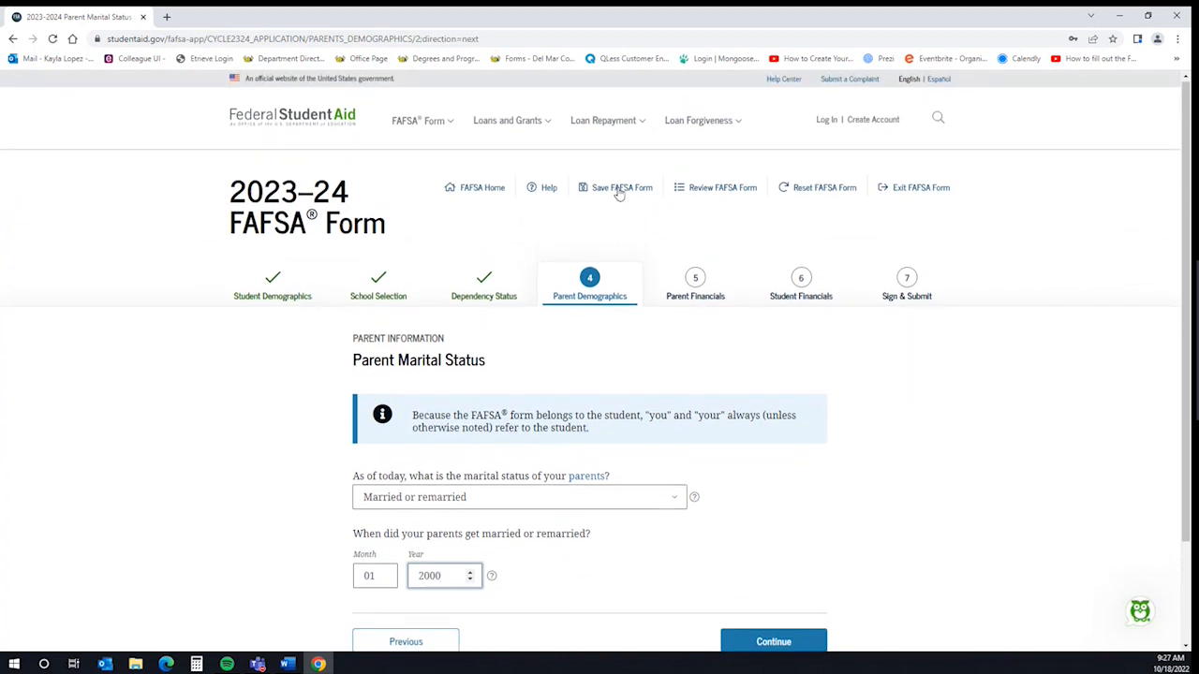
pyautogui.click(618, 189)
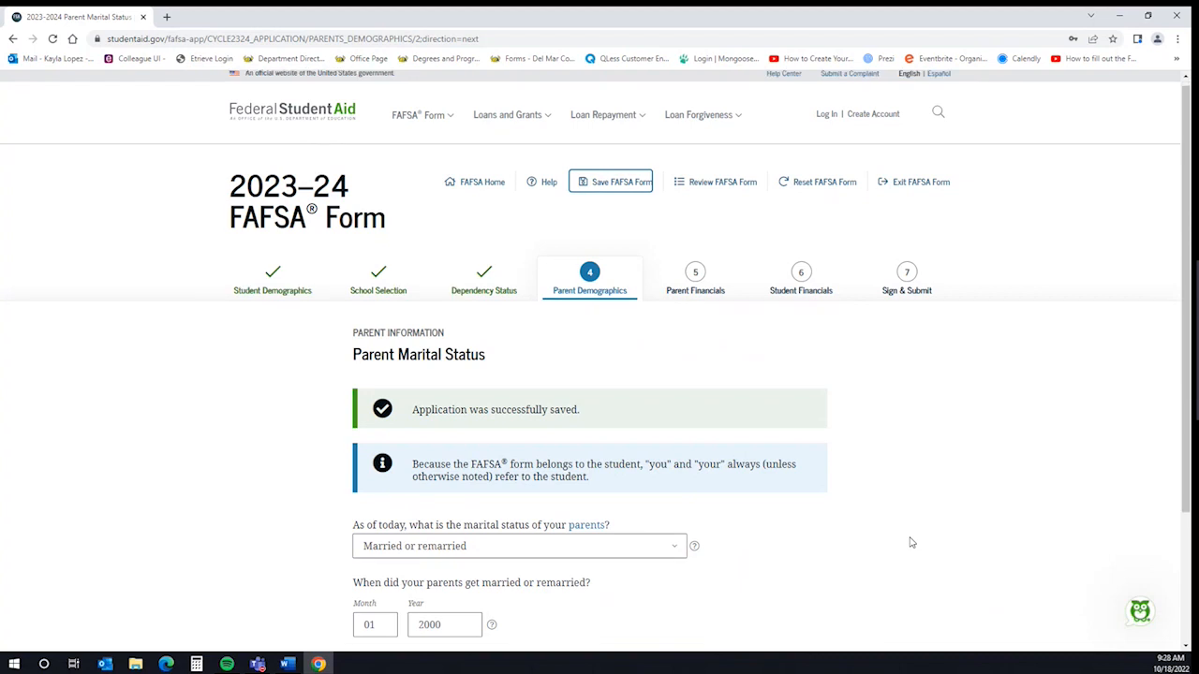
pyautogui.scroll(-2, 910, 542)
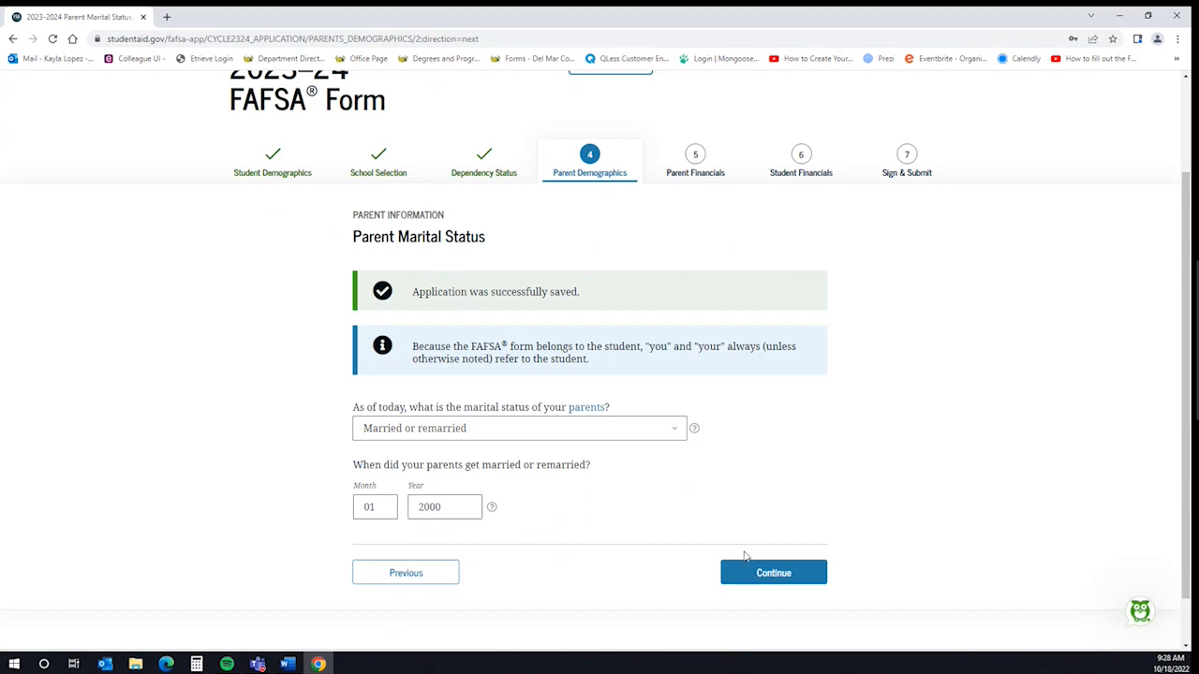
# Enter the first parent's SSN, last name, first initial, 01/01/1970 birth date and e-mail address
pyautogui.click(785, 577)
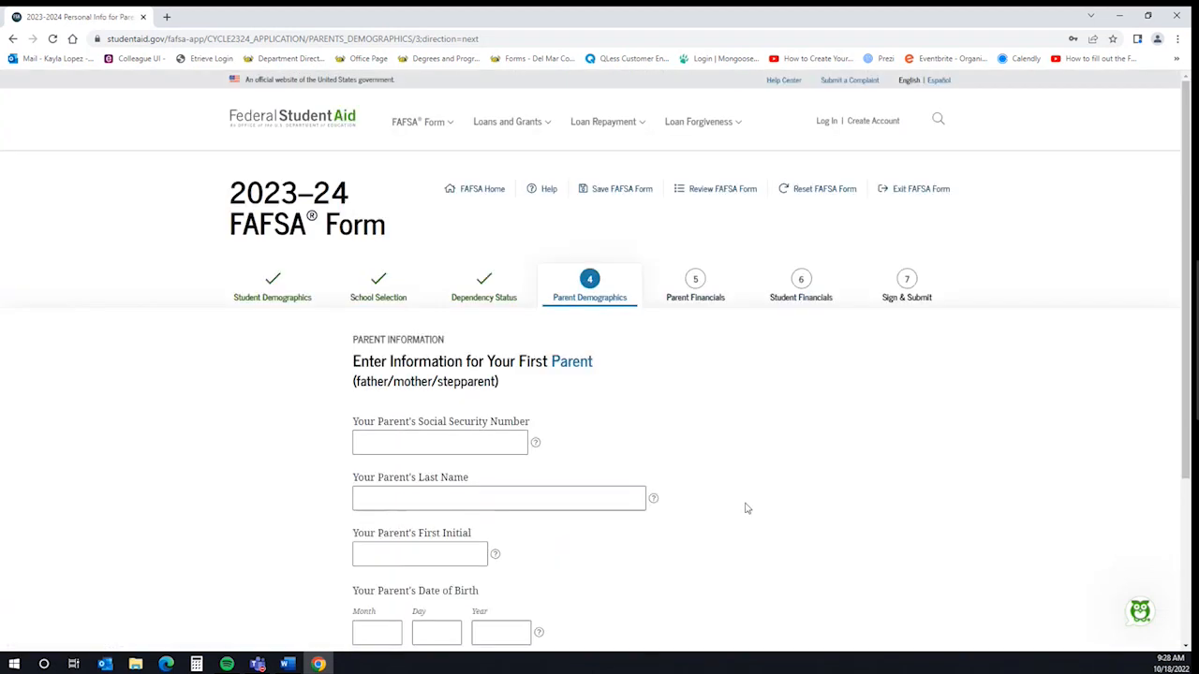
pyautogui.scroll(-2, 752, 501)
pyautogui.write('•••-••-0000')
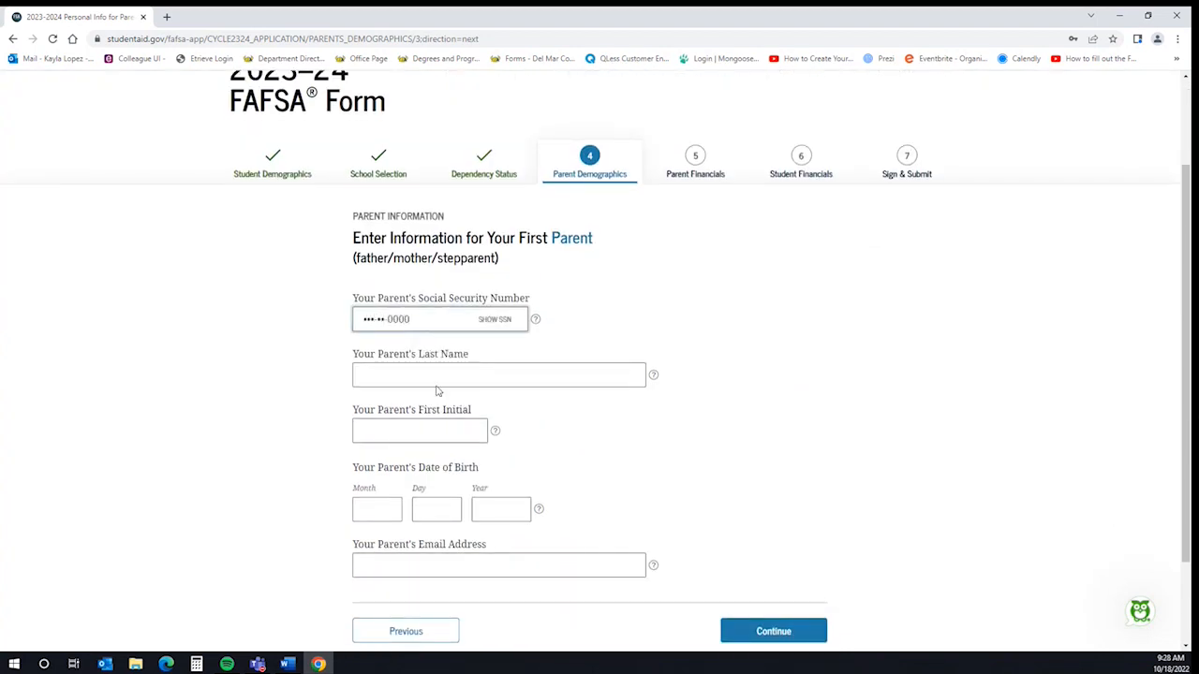
pyautogui.press('Tab')
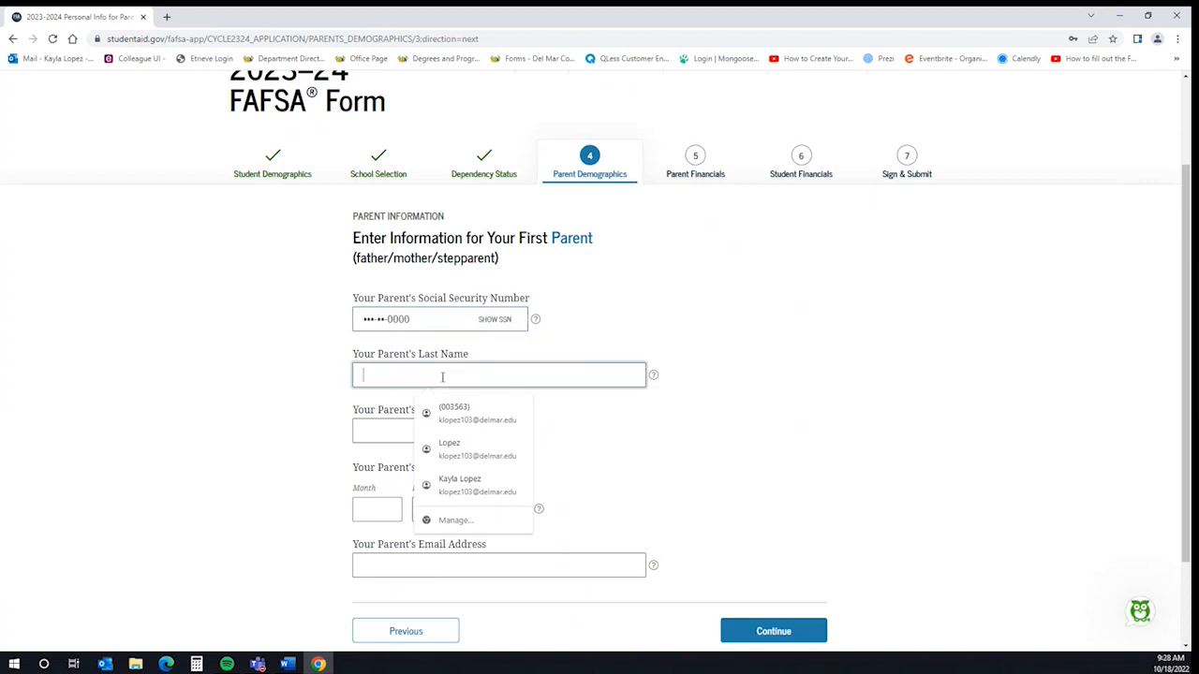
pyautogui.write('Lopez')
pyautogui.press('Tab')
pyautogui.write('A')
pyautogui.click(392, 511)
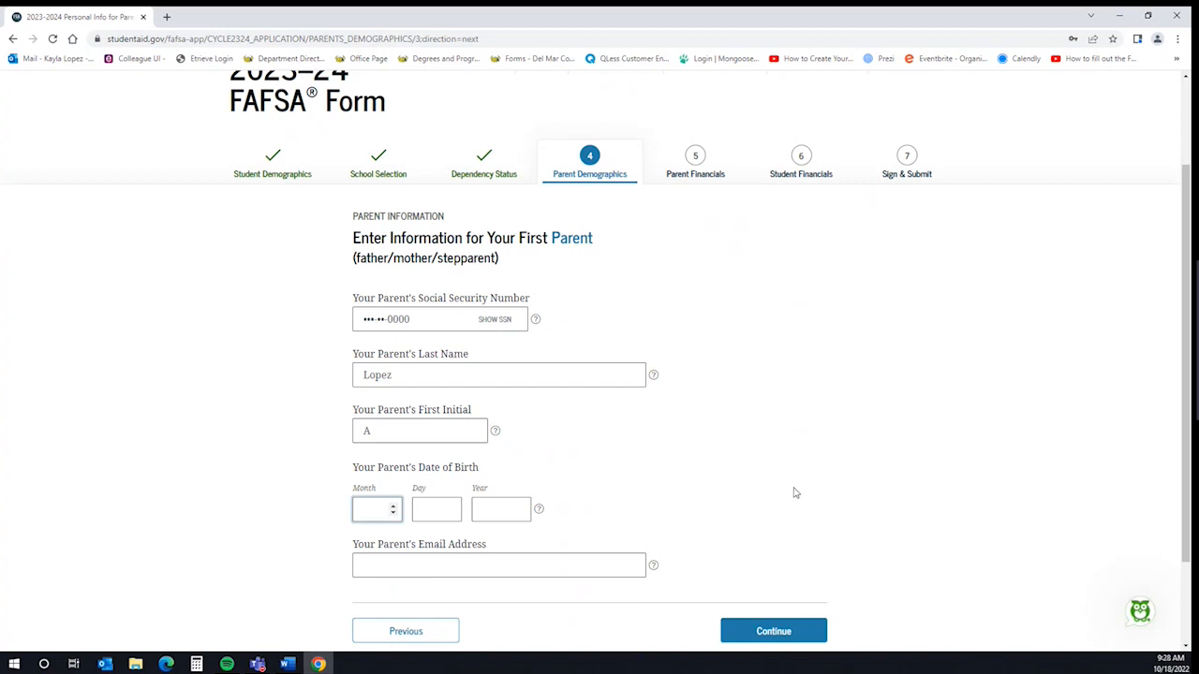
pyautogui.write('01011970')
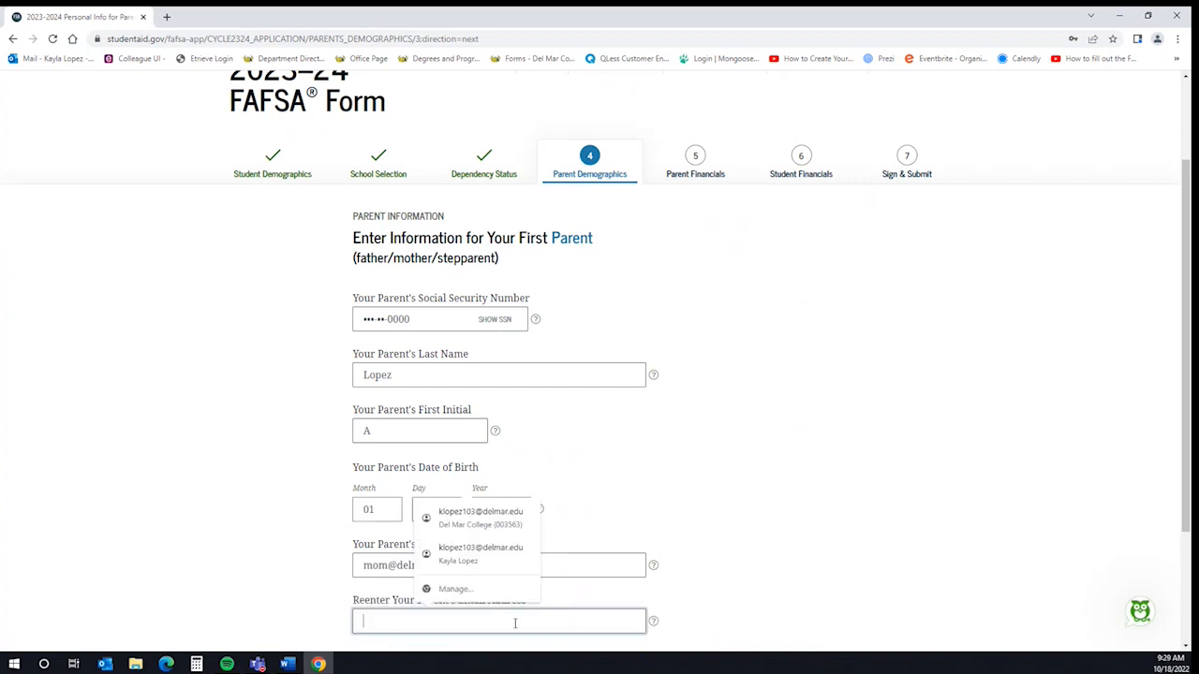
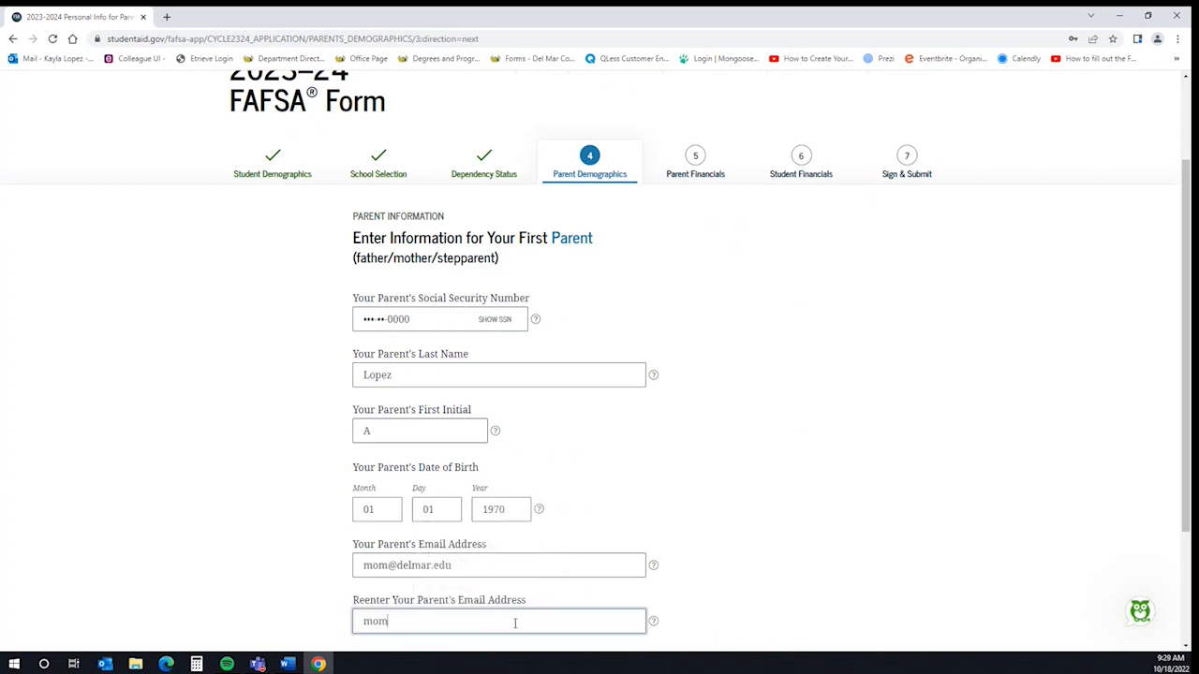
pyautogui.scroll(-2, 811, 544)
pyautogui.click(810, 526)
# Enter the other parent's last name, first initial and 01/01/1970 birth date
pyautogui.click(493, 497)
pyautogui.write('Lopez')
pyautogui.click(405, 554)
pyautogui.write('B')
pyautogui.press('Tab')
pyautogui.write('01')
pyautogui.press('Tab')
pyautogui.write('01')
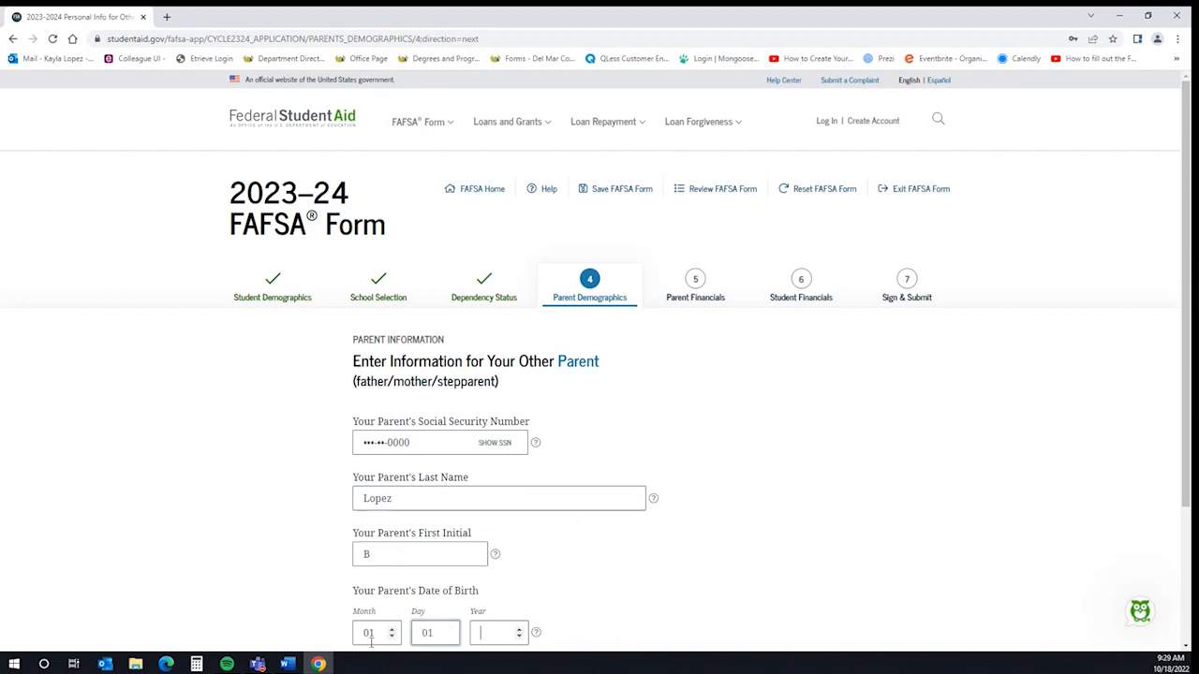
pyautogui.press('Tab')
pyautogui.write('1970')
pyautogui.scroll(-2, 569, 527)
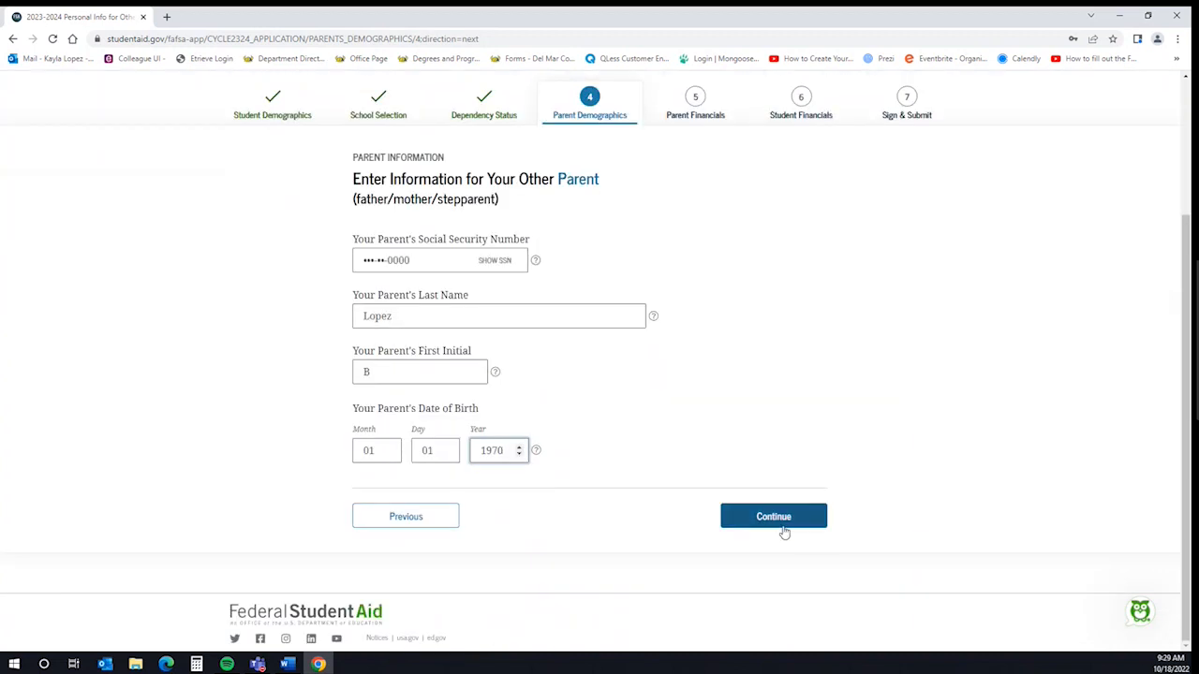
pyautogui.click(783, 526)
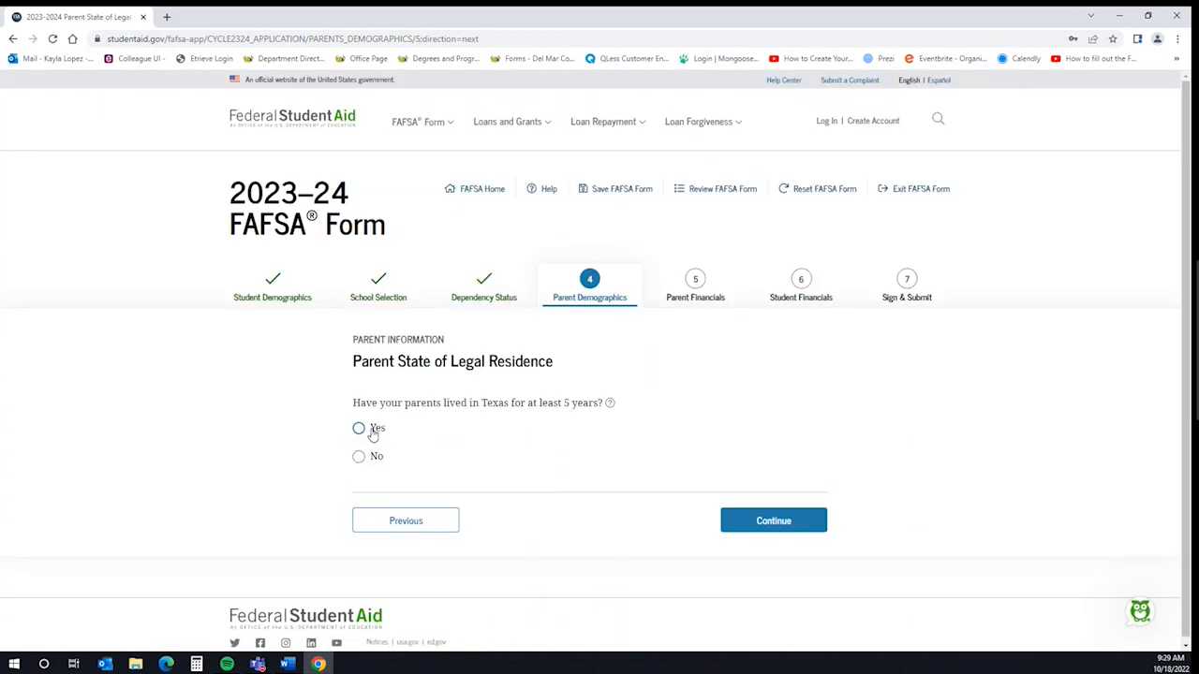
# Answer Yes that the parents have lived in Texas for five years
pyautogui.click(378, 431)
pyautogui.click(792, 534)
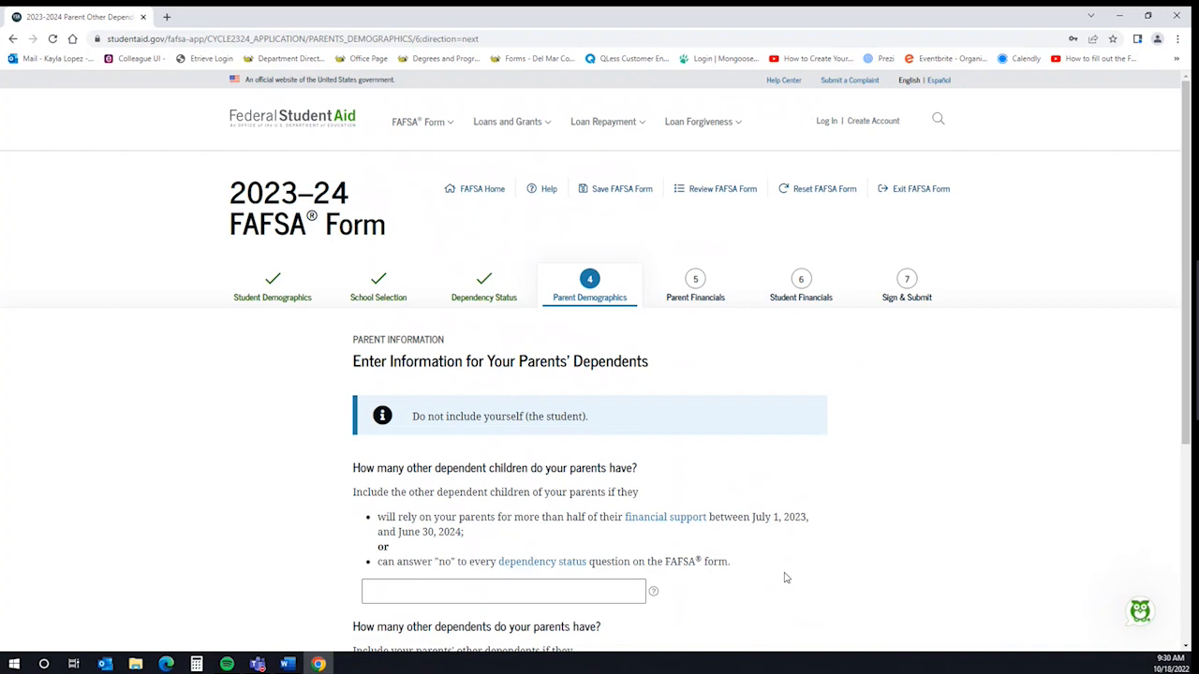
pyautogui.scroll(-2, 796, 566)
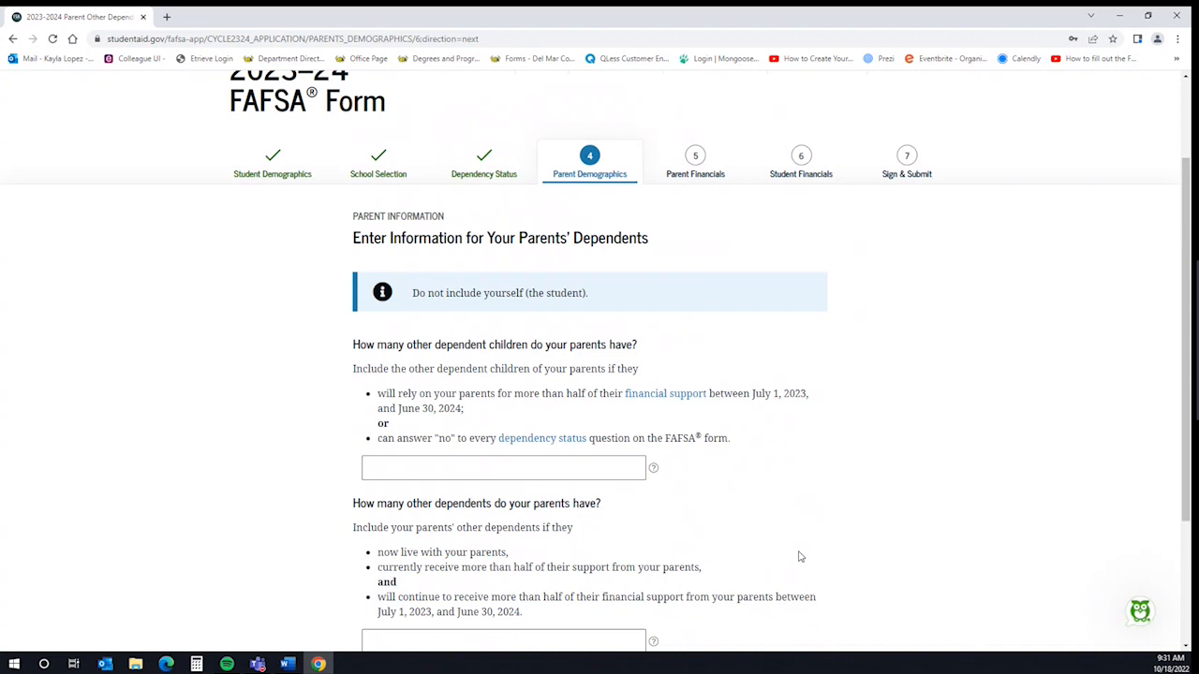
# Report 2 other dependent children and 0 other dependents in the parents' household
pyautogui.click(621, 468)
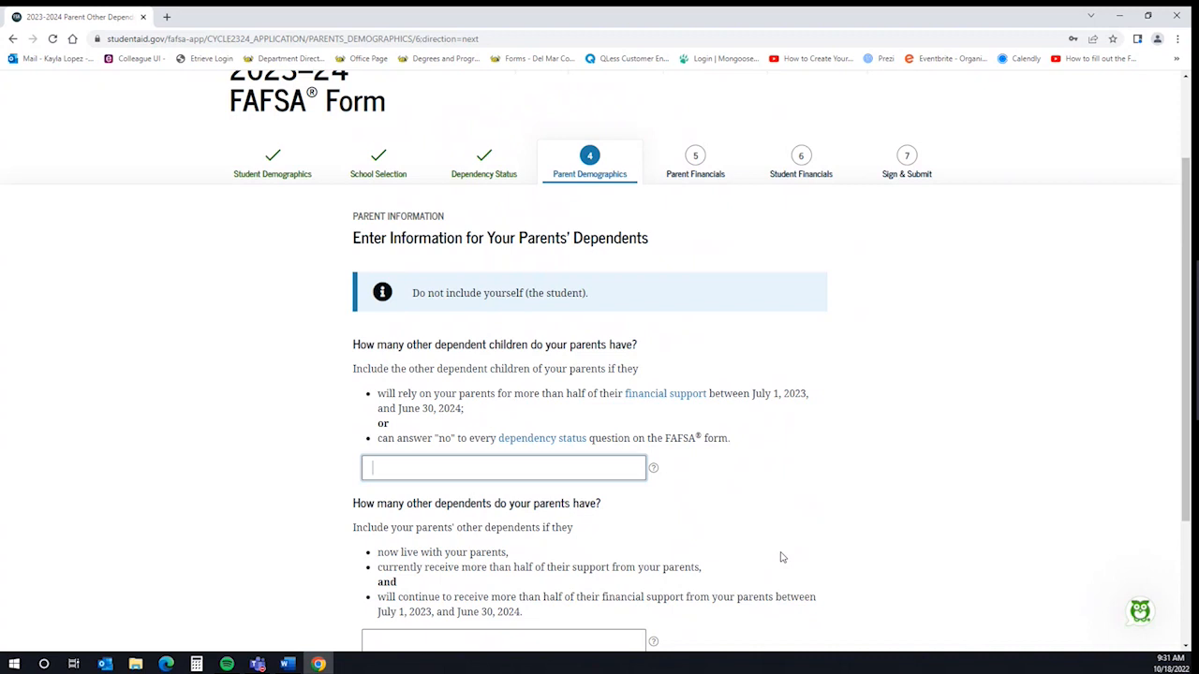
pyautogui.write('2')
pyautogui.scroll(-1, 786, 548)
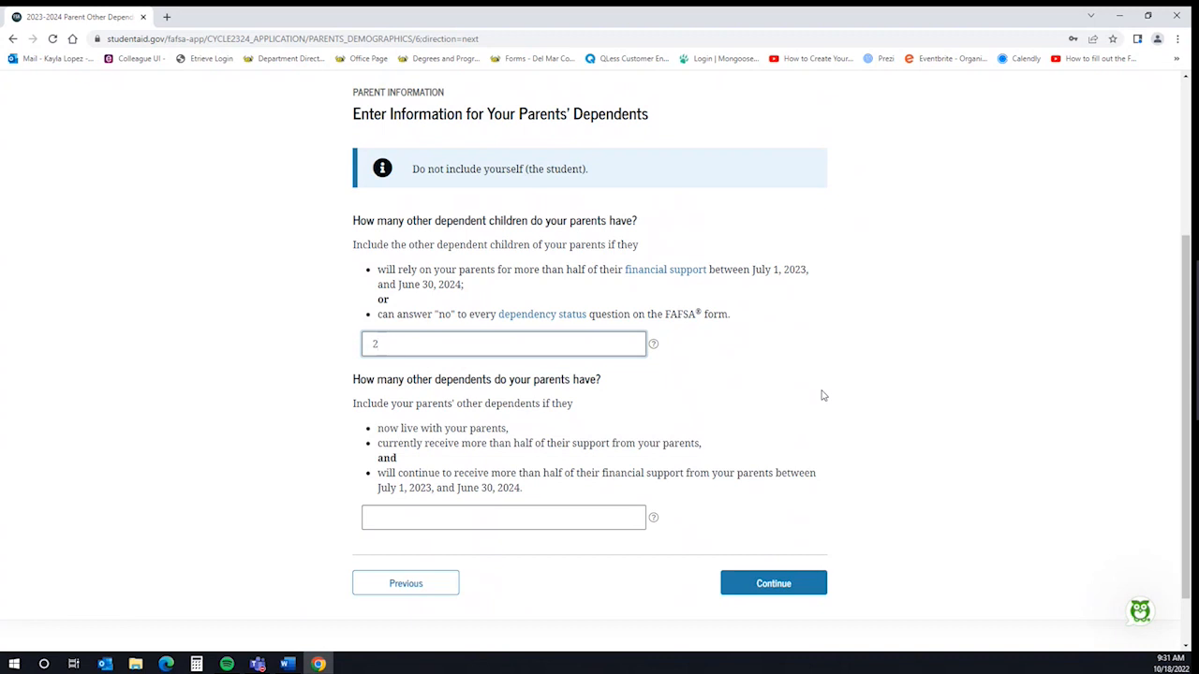
pyautogui.press('Tab')
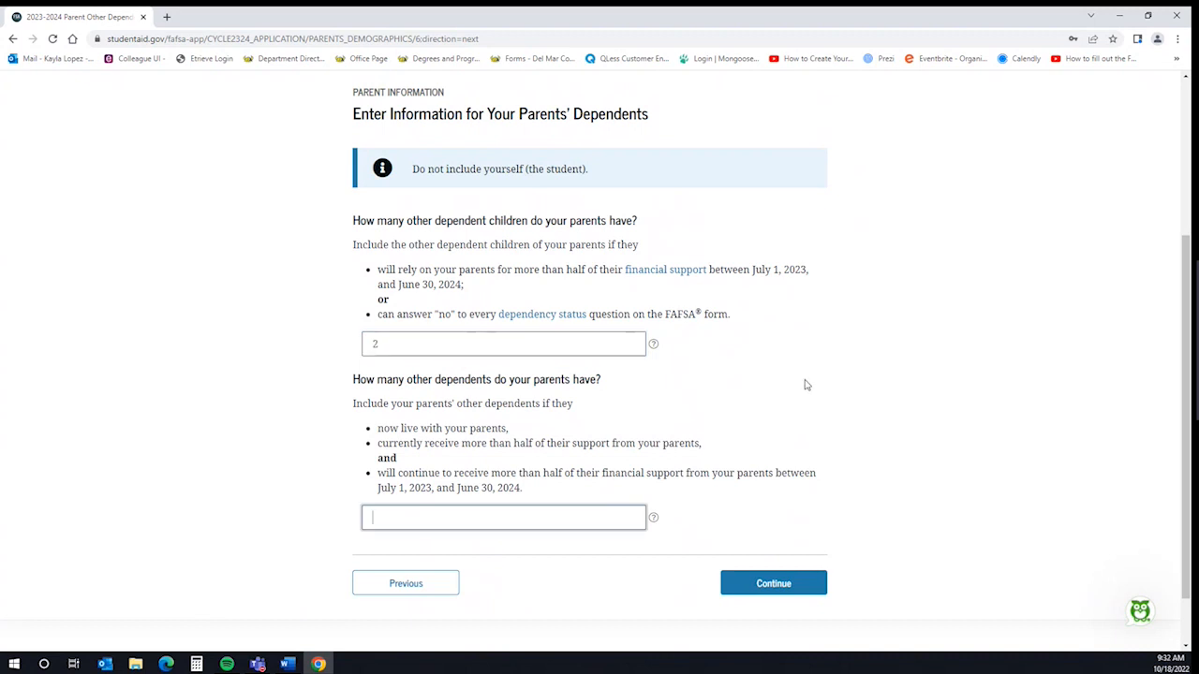
pyautogui.write('0')
pyautogui.click(803, 579)
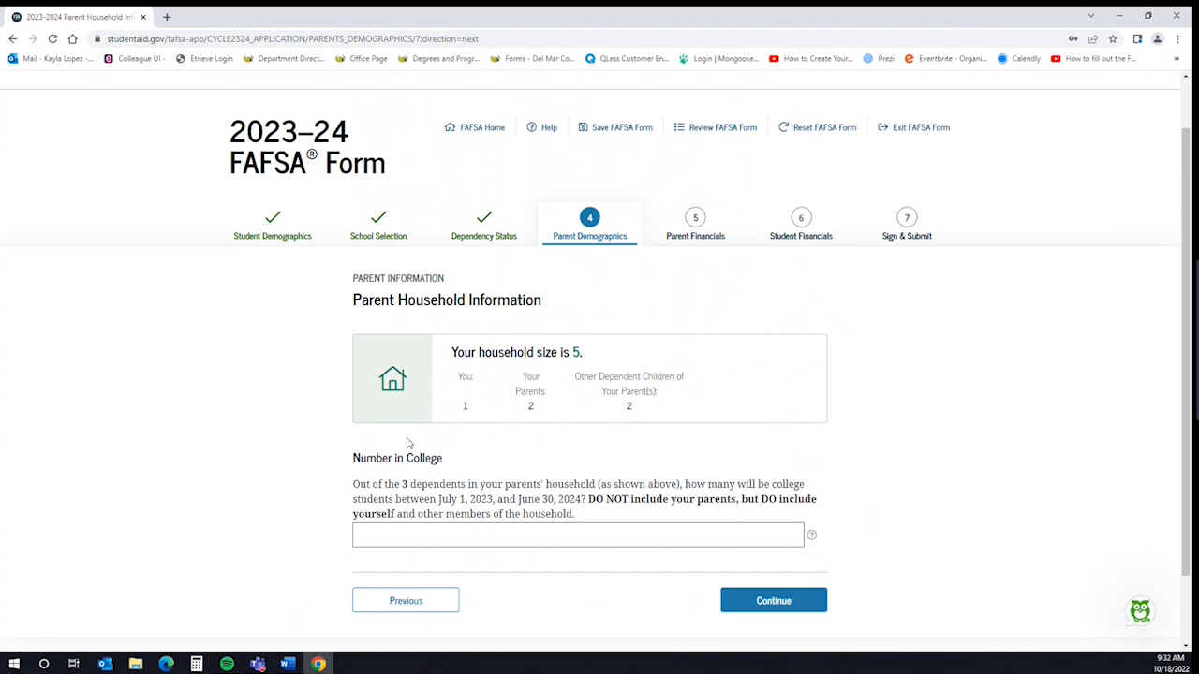
# Enter 1 as the number of household members in college and continue
pyautogui.click(709, 539)
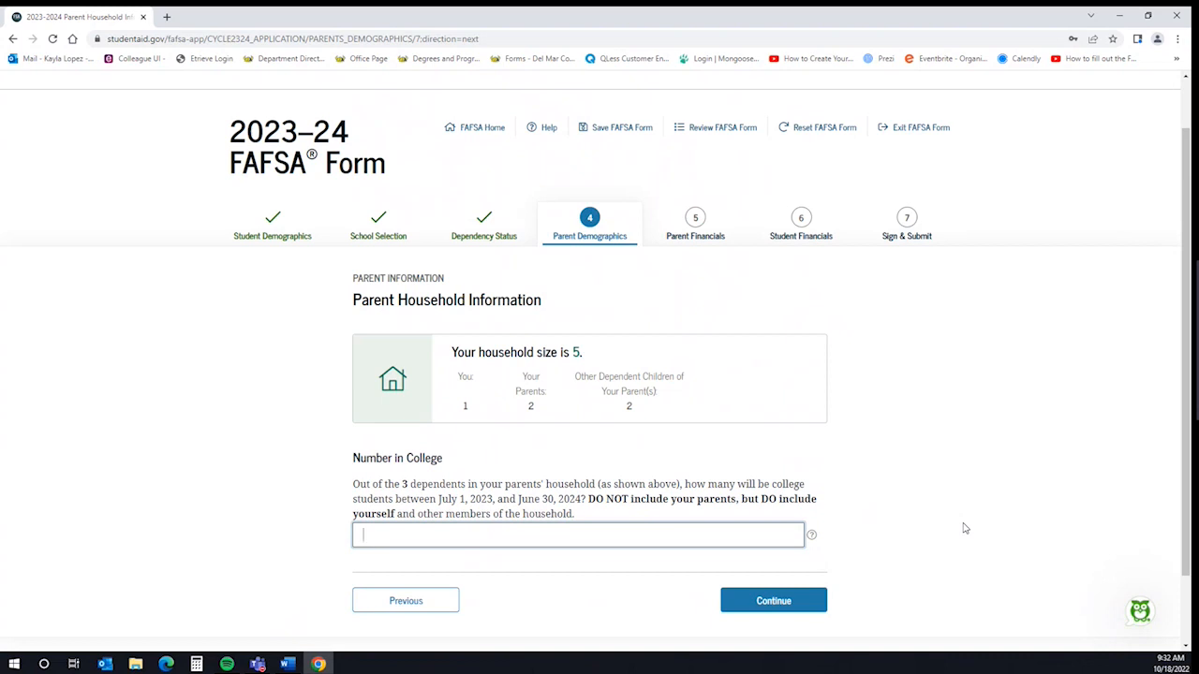
pyautogui.write('1')
pyautogui.click(773, 601)
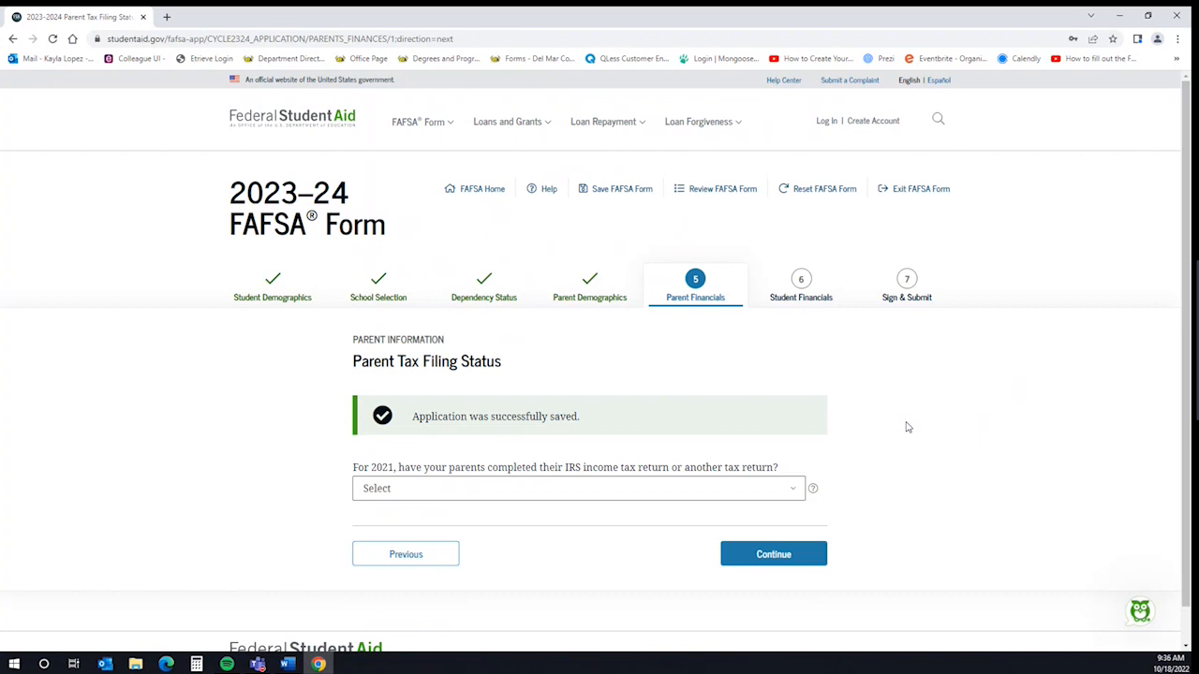
# Set the parents' 2021 tax return to Already completed, IRS Form 1040, Married-filed joint return
pyautogui.click(736, 488)
pyautogui.click(708, 526)
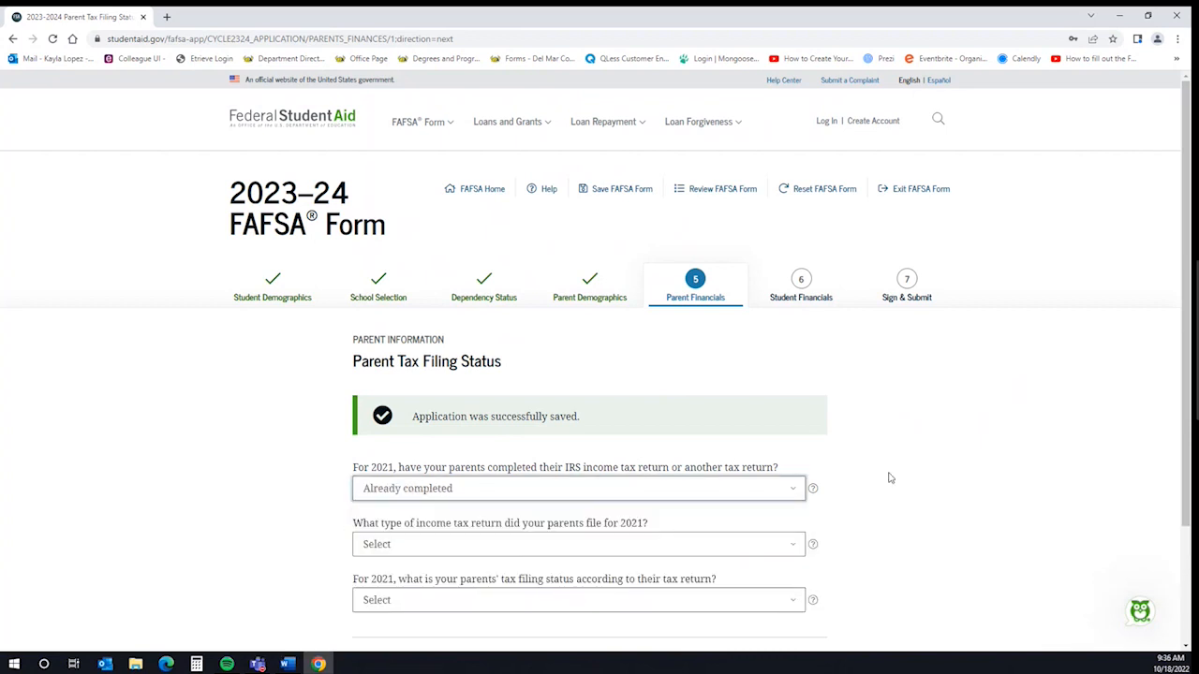
pyautogui.scroll(-1, 947, 449)
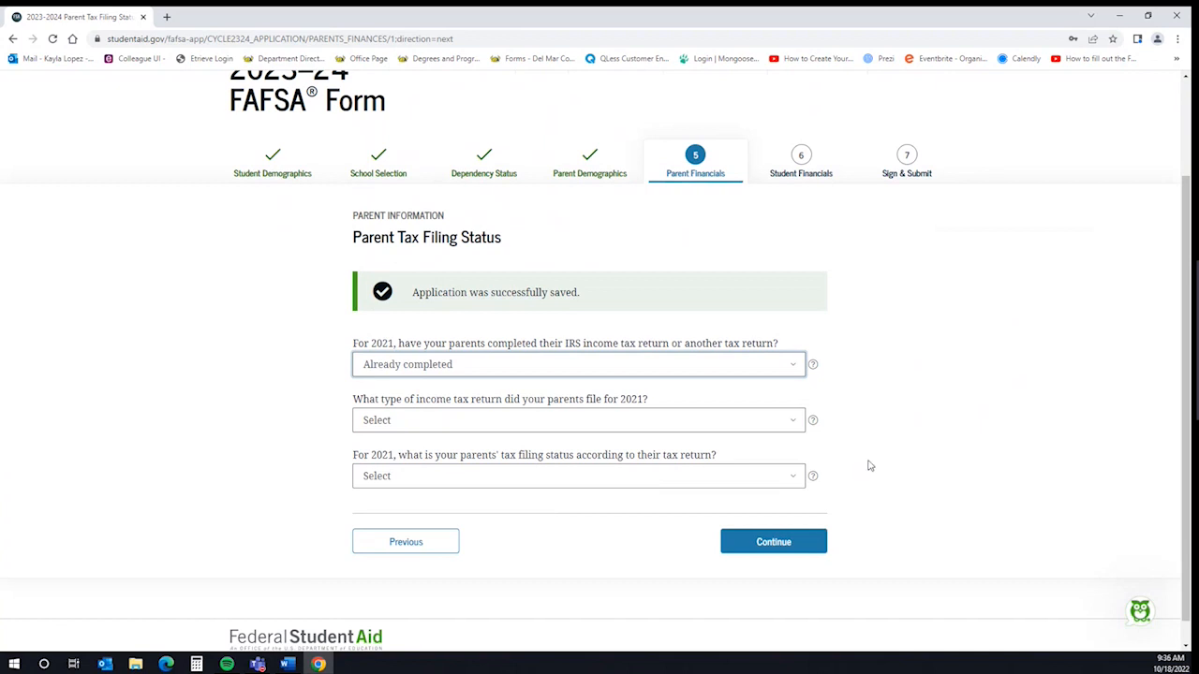
pyautogui.click(790, 424)
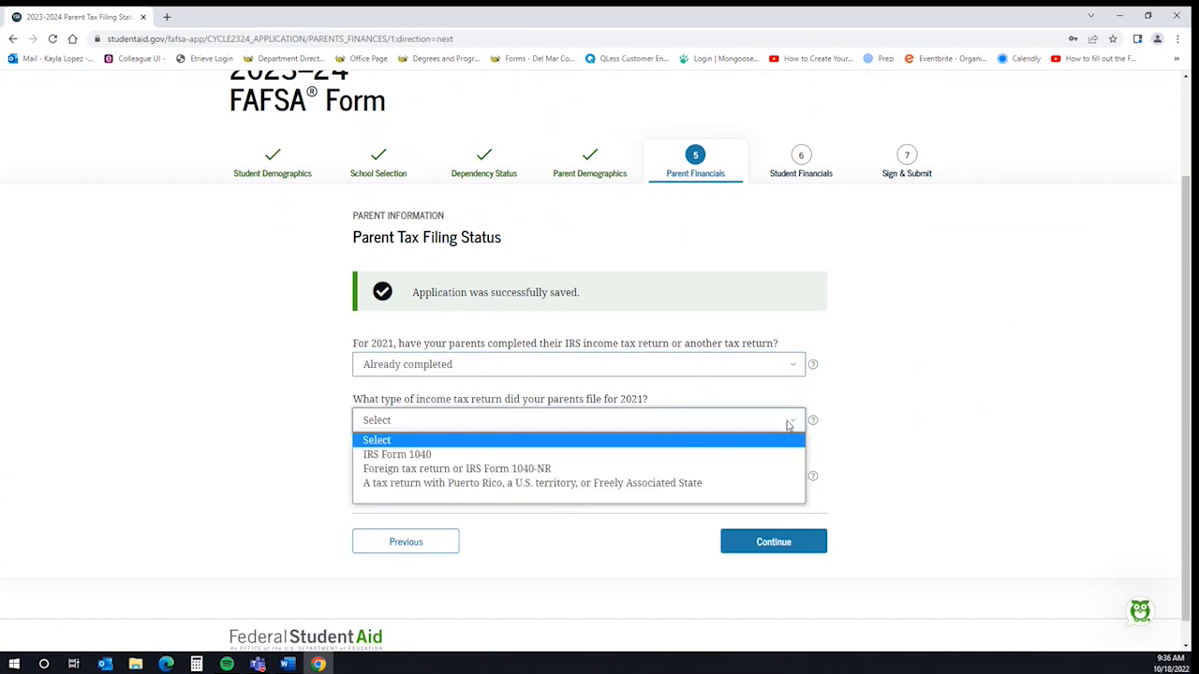
pyautogui.click(723, 456)
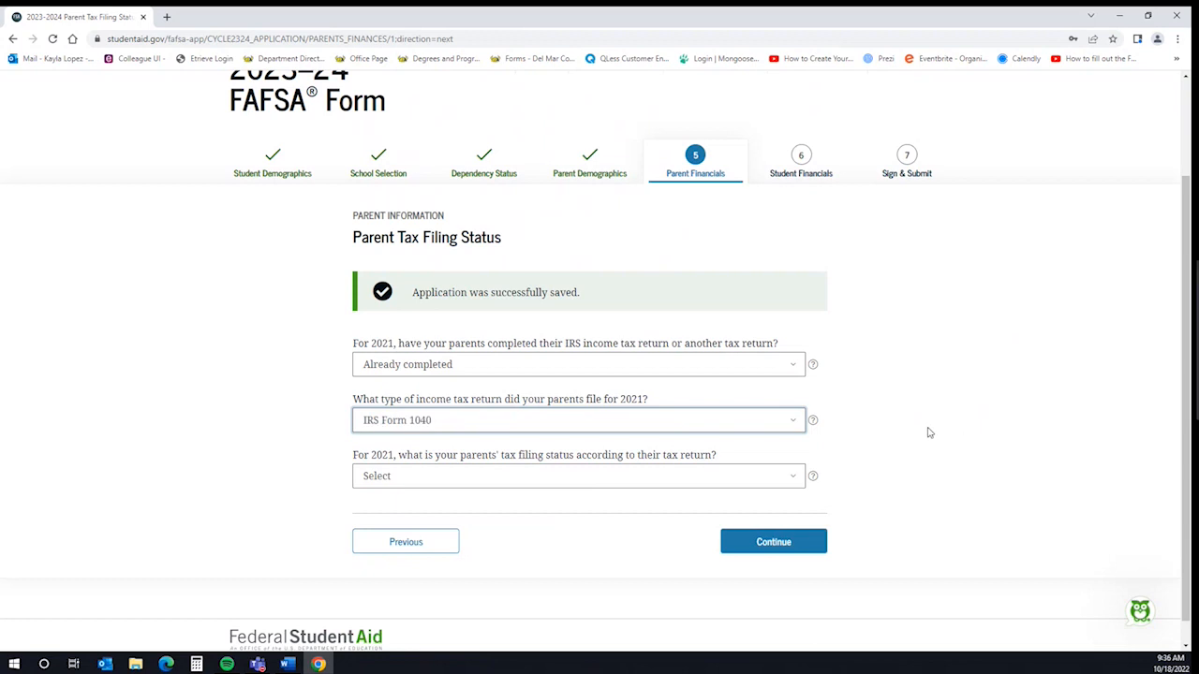
pyautogui.click(770, 477)
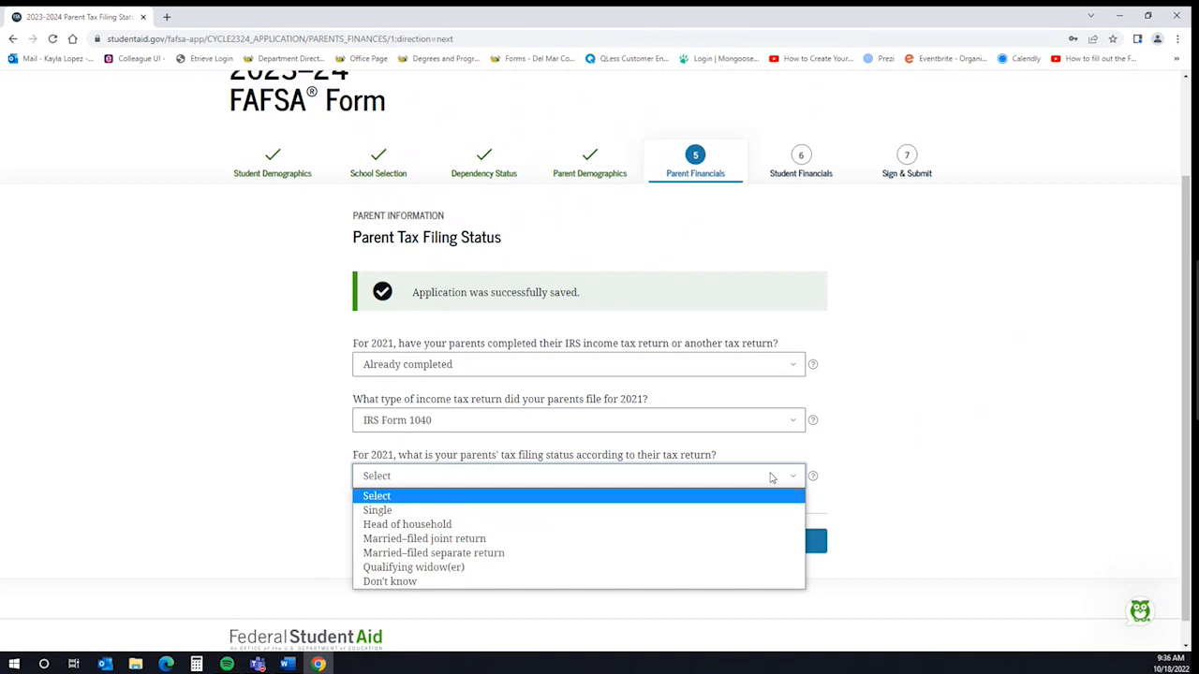
pyautogui.click(692, 541)
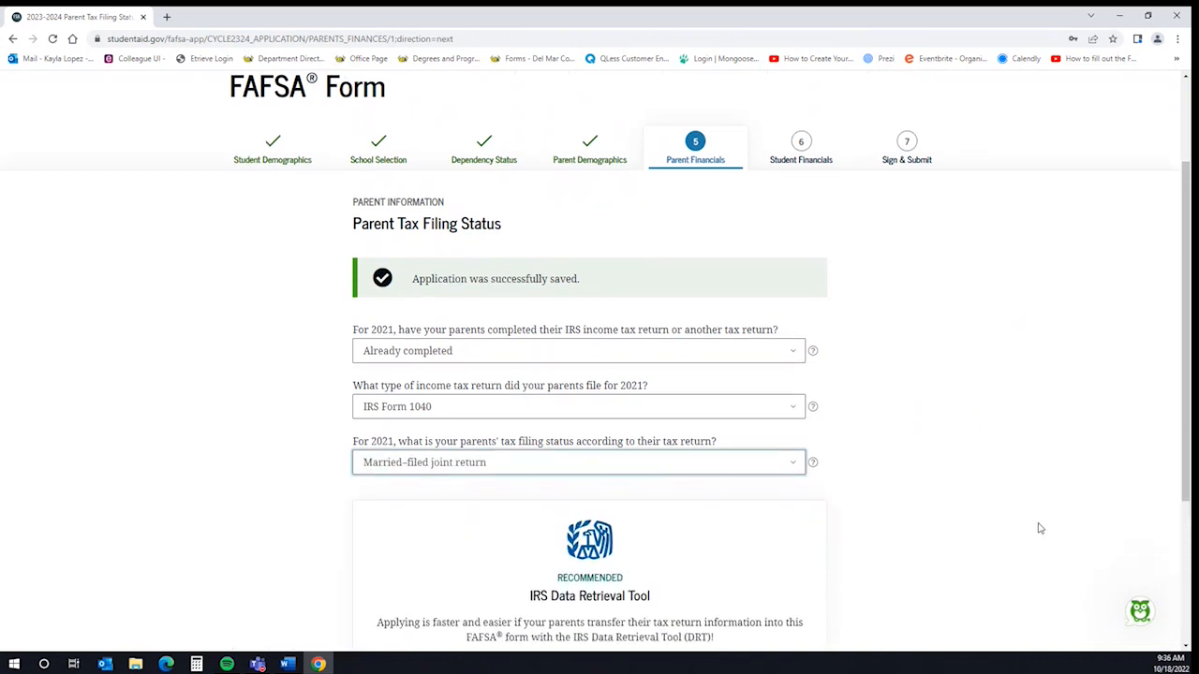
pyautogui.scroll(-3, 1035, 529)
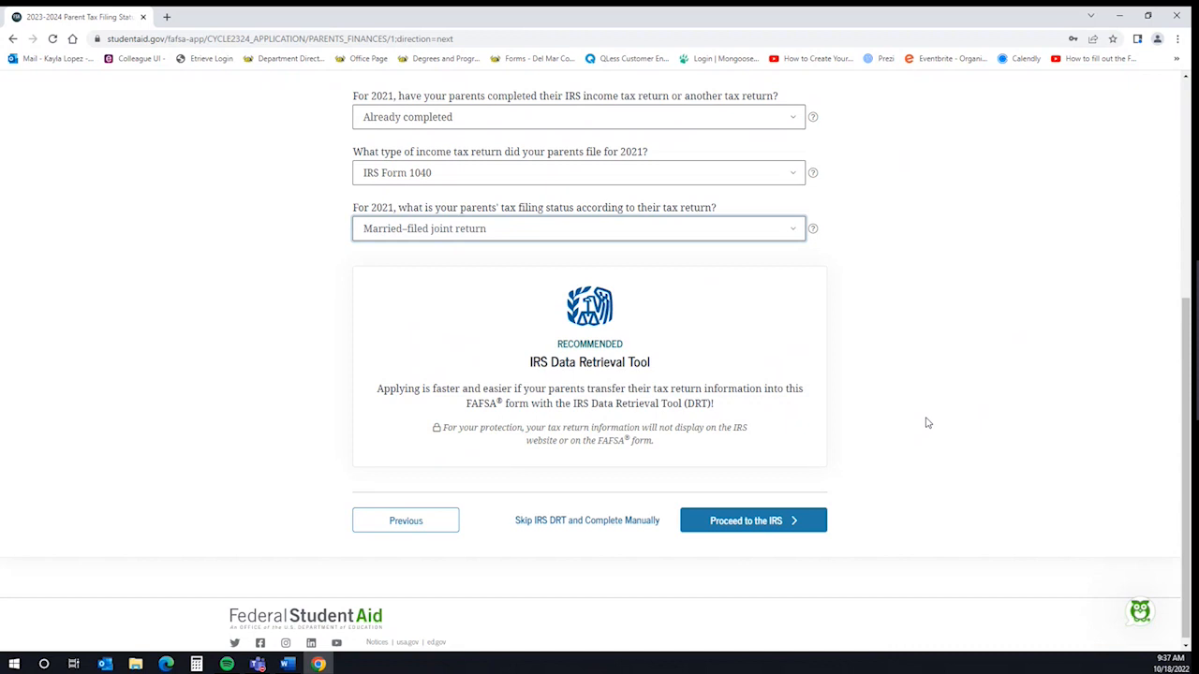
# Go to the IRS login as Parent 1, then skip the IRS Data Retrieval Tool to enter data manually
pyautogui.click(699, 521)
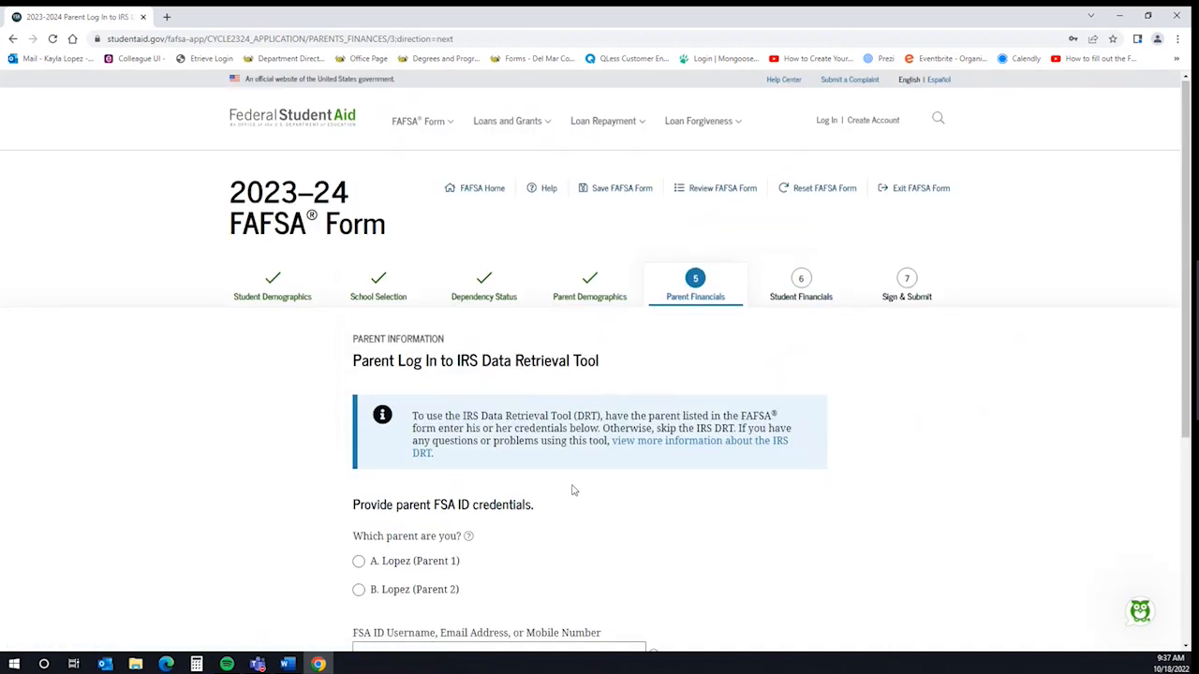
pyautogui.scroll(-2, 569, 482)
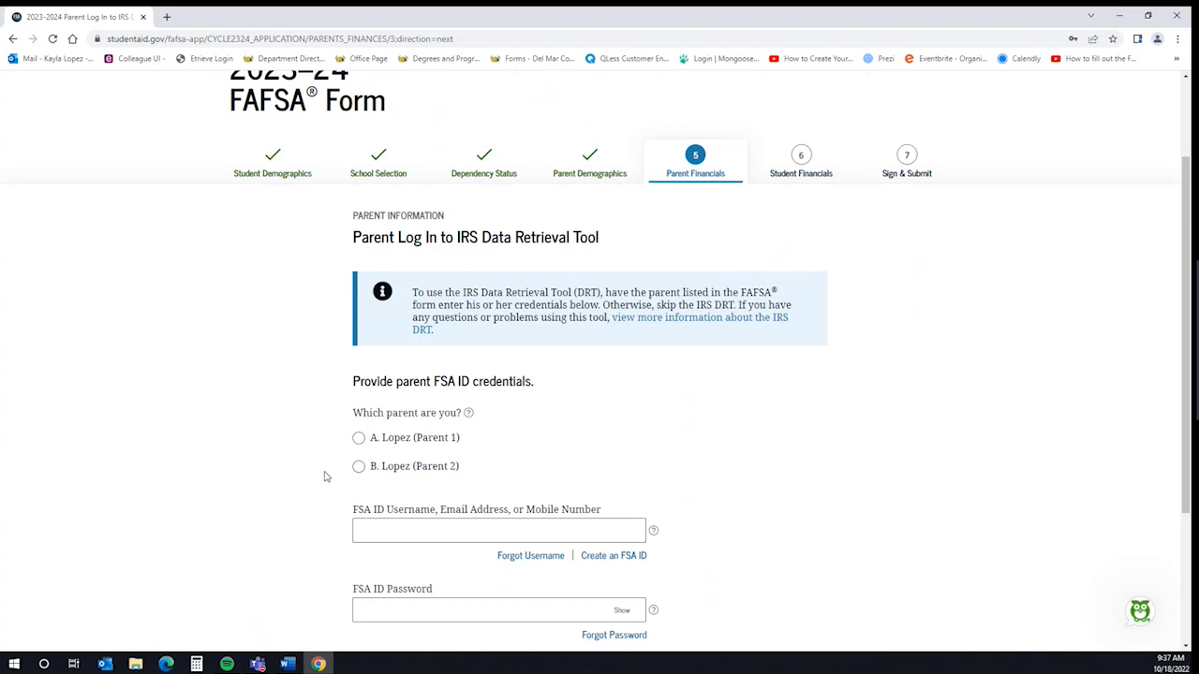
pyautogui.click(358, 437)
pyautogui.scroll(-1, 278, 538)
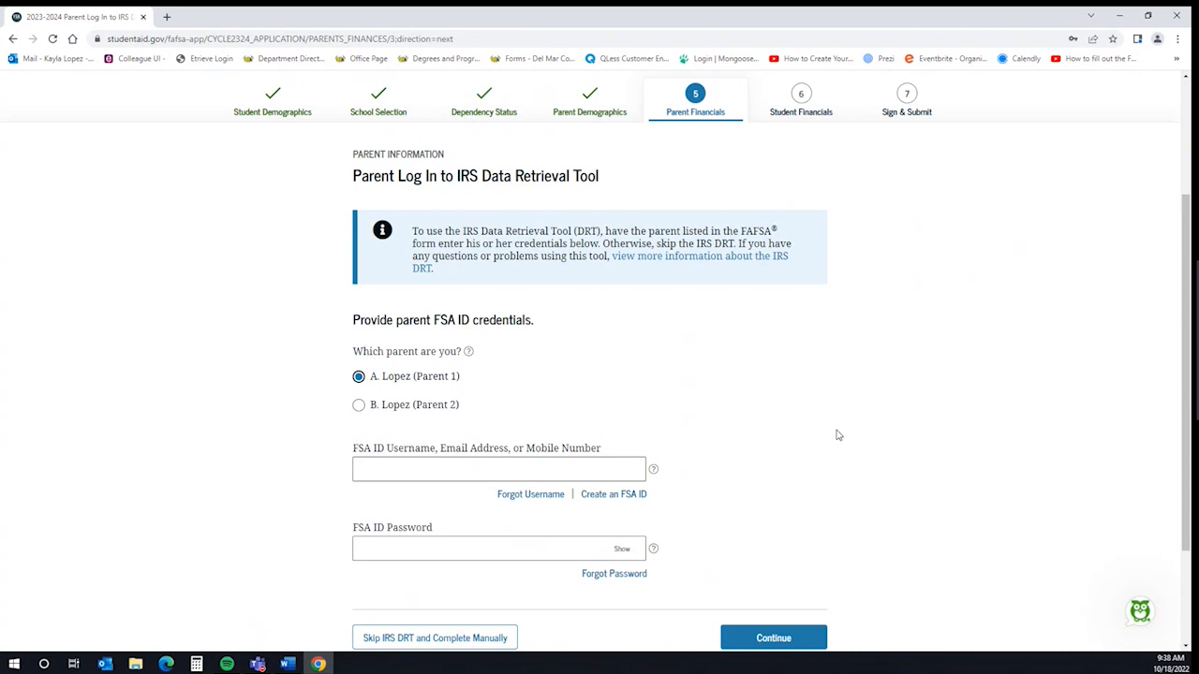
pyautogui.scroll(-3, 838, 433)
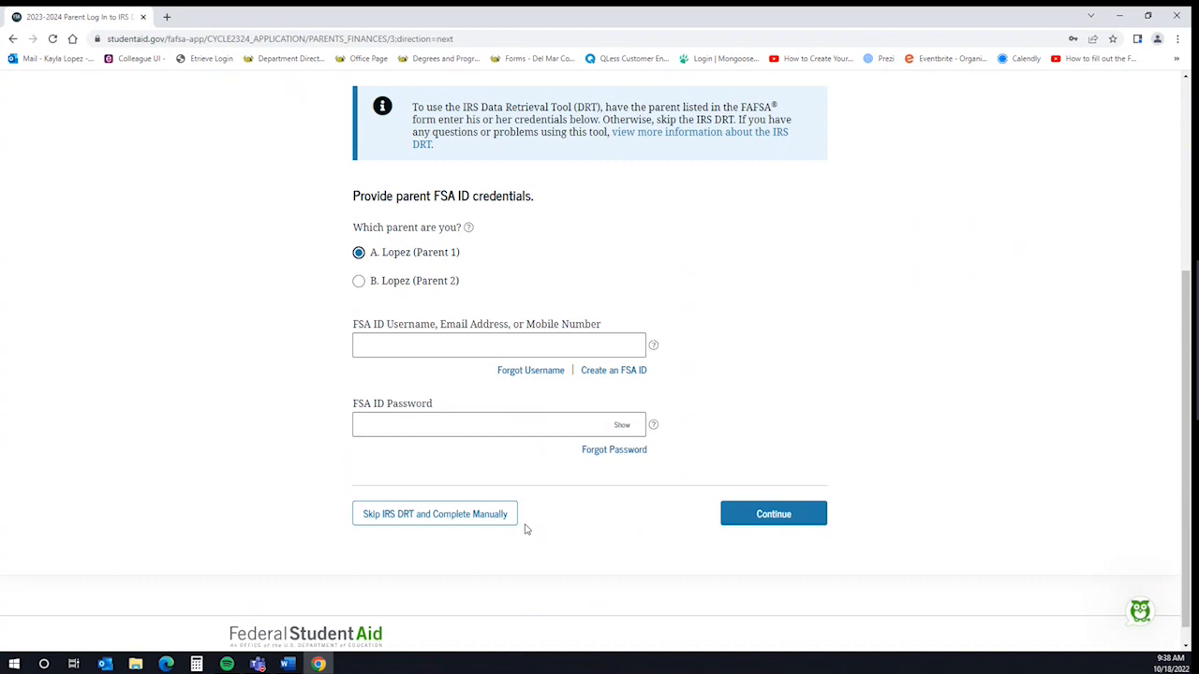
pyautogui.click(475, 517)
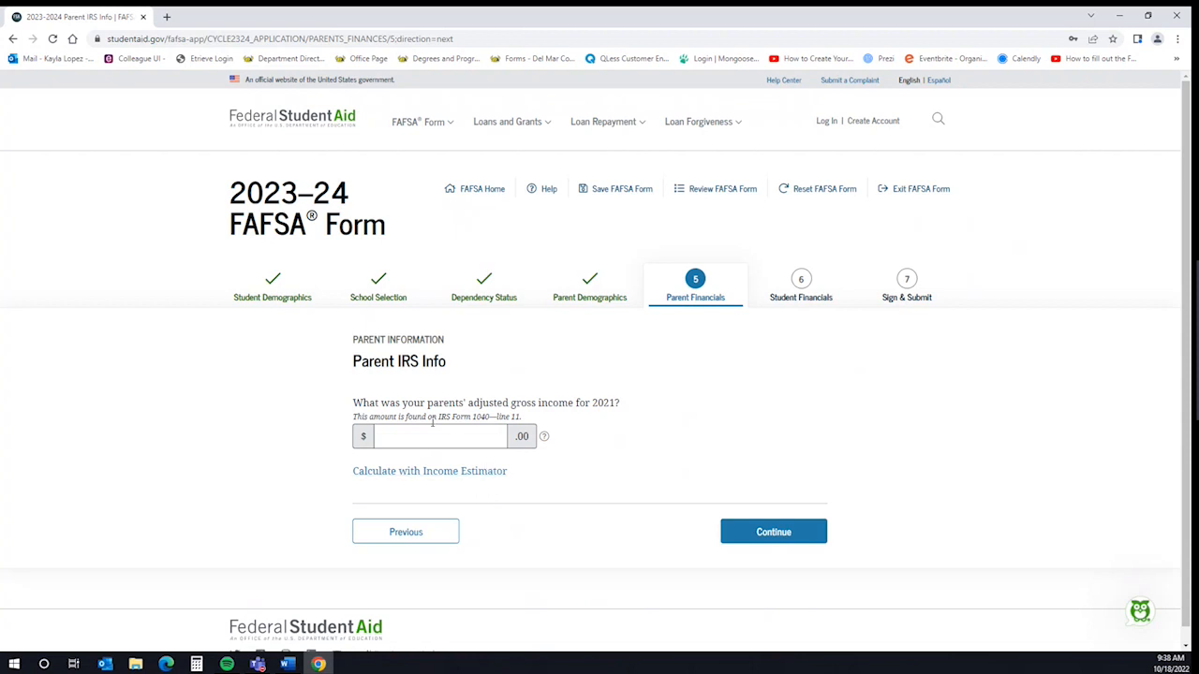
# Review the help on the parents' 2021 adjusted gross income (Form 1040, line 11), then move on
pyautogui.click(544, 439)
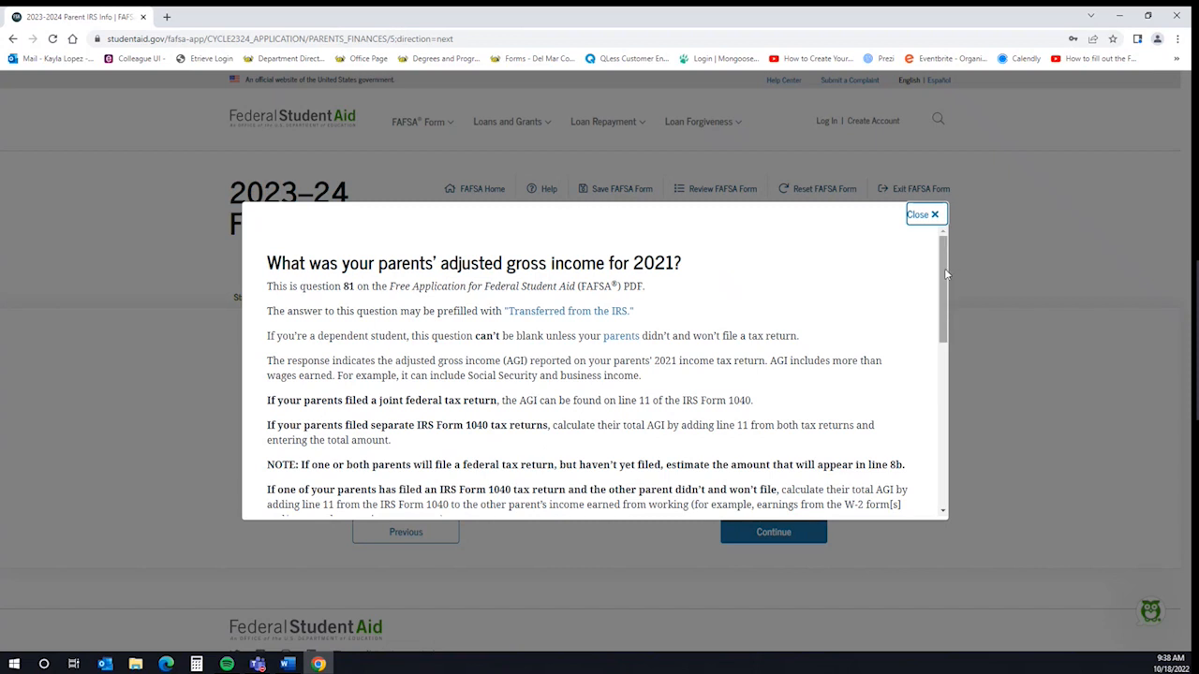
pyautogui.moveTo(944, 268); pyautogui.dragTo(854, 407)
pyautogui.scroll(-8, 857, 412)
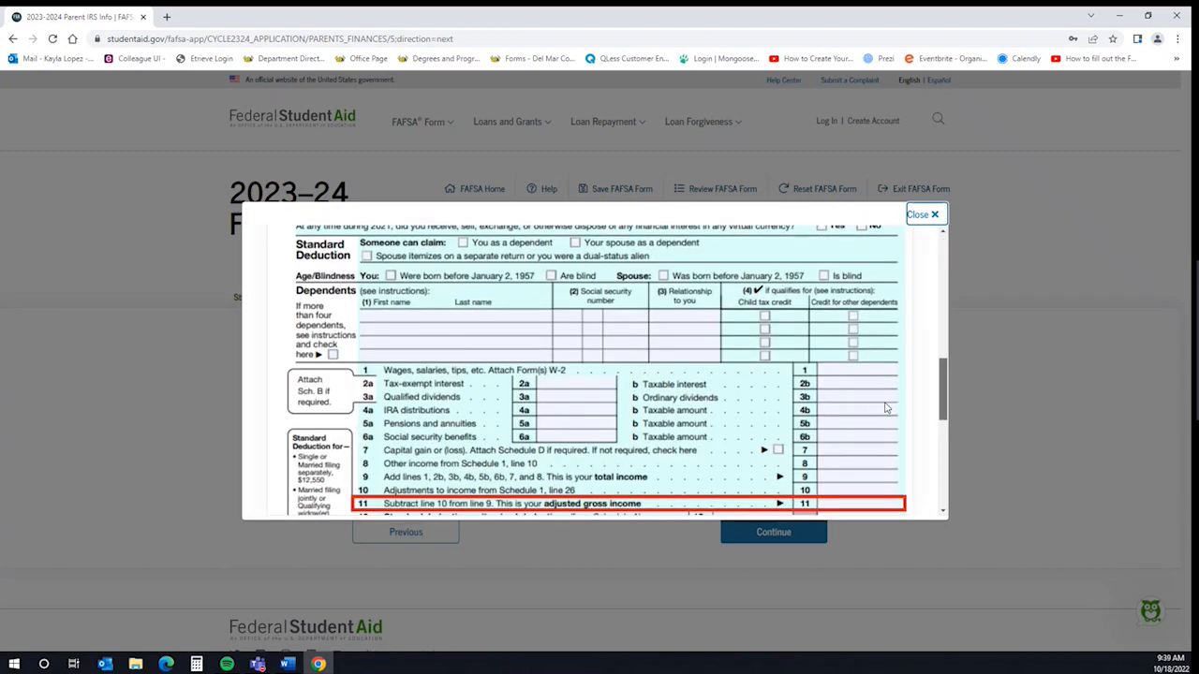
pyautogui.scroll(-3, 893, 435)
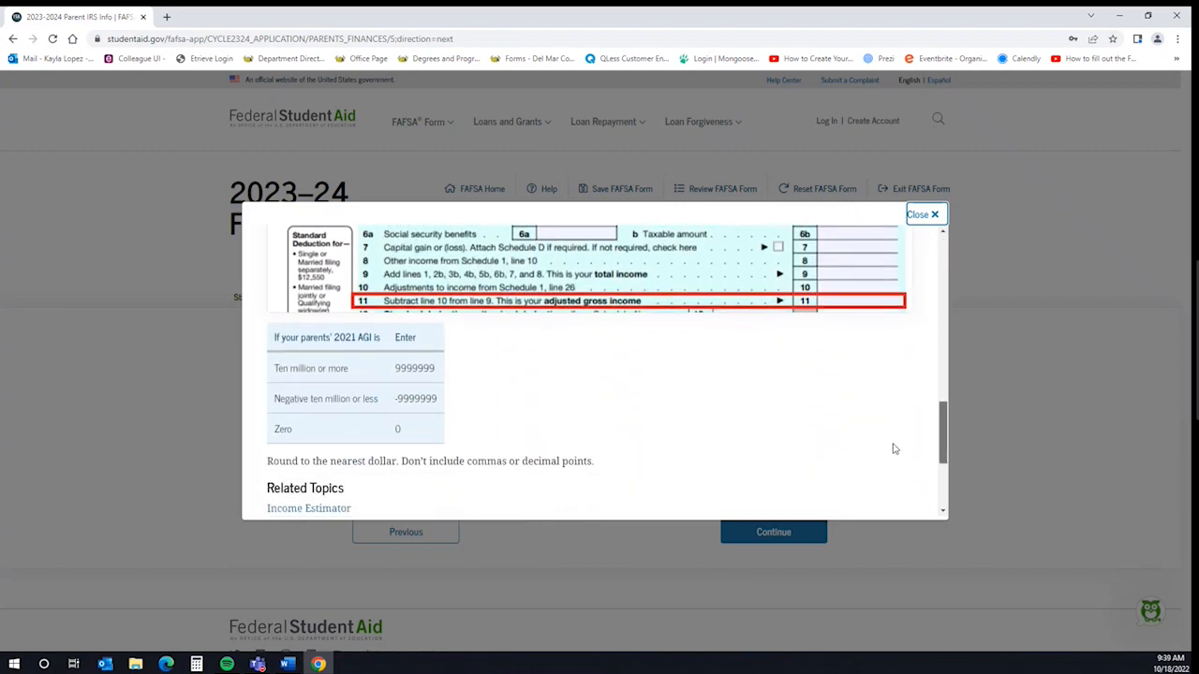
pyautogui.scroll(-1, 891, 469)
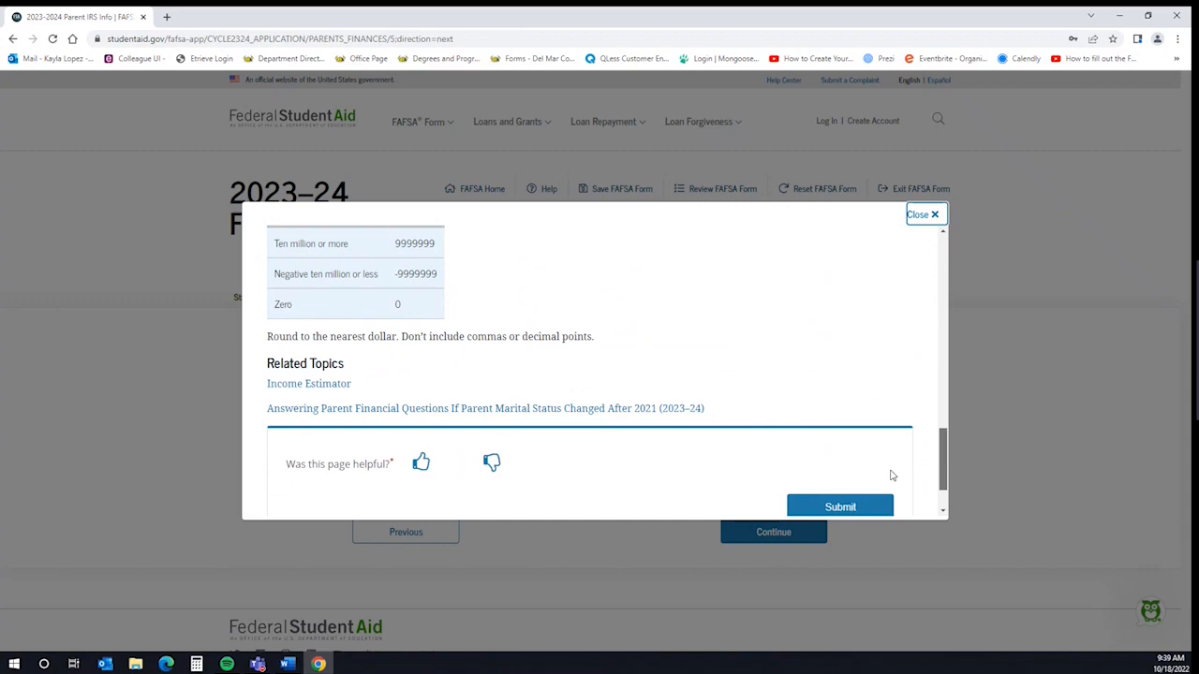
pyautogui.scroll(3, 899, 463)
pyautogui.scroll(4, 903, 441)
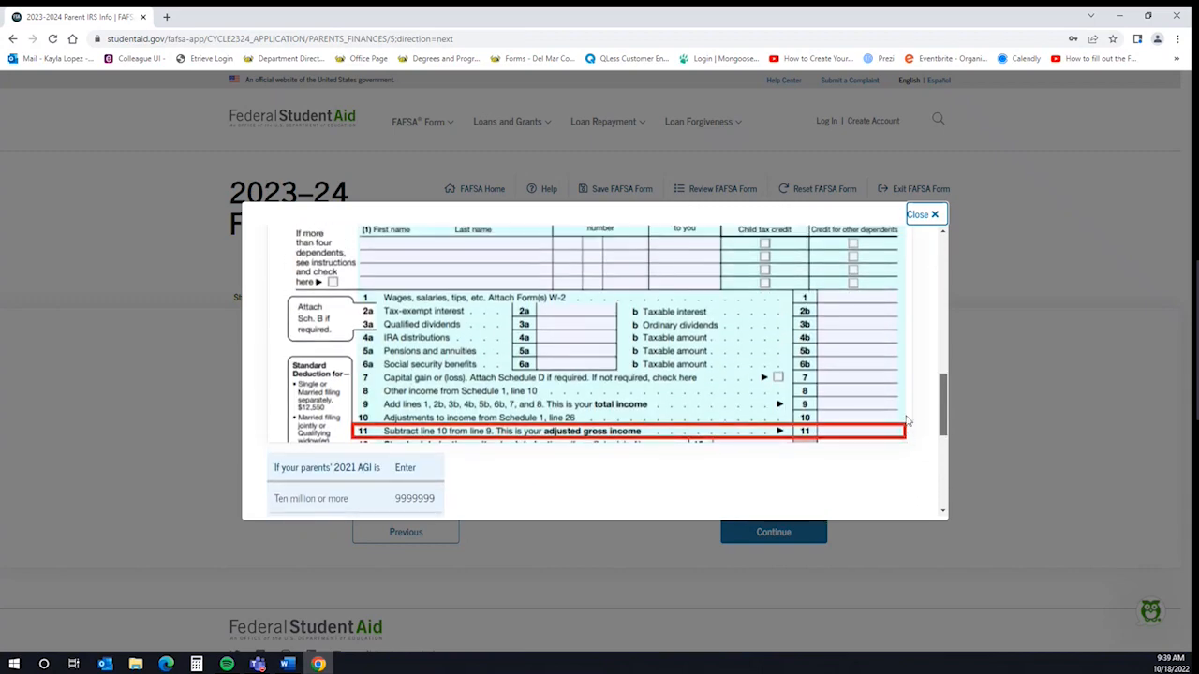
pyautogui.scroll(8, 900, 403)
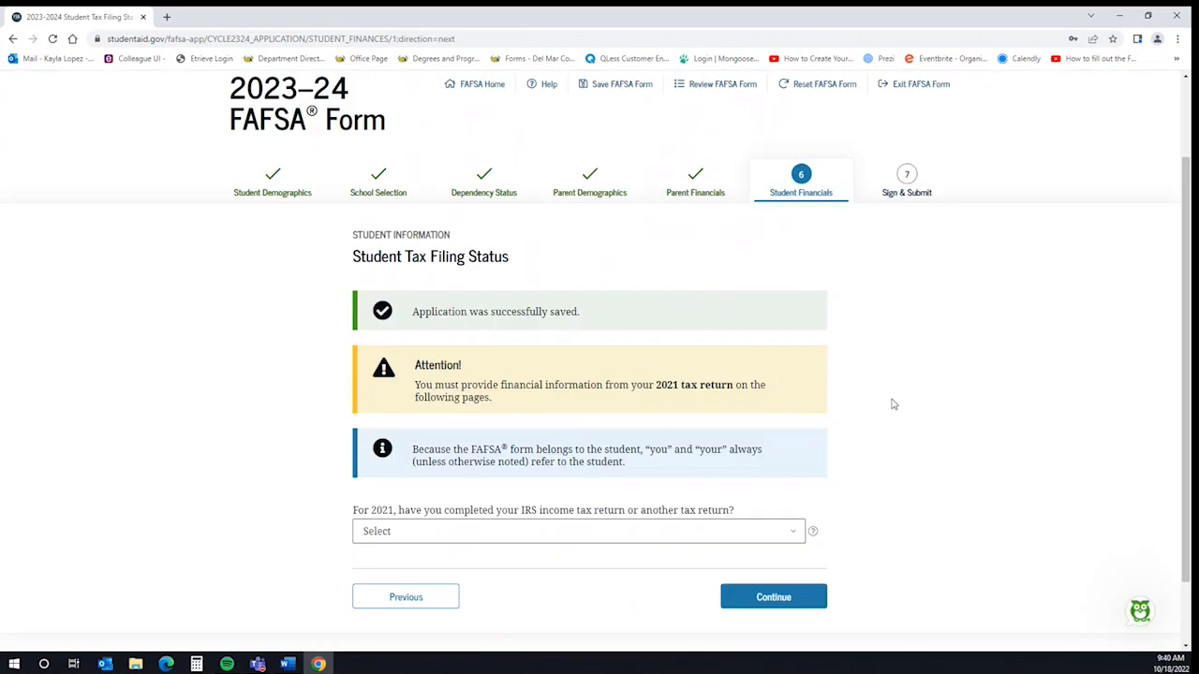
pyautogui.scroll(-1, 893, 405)
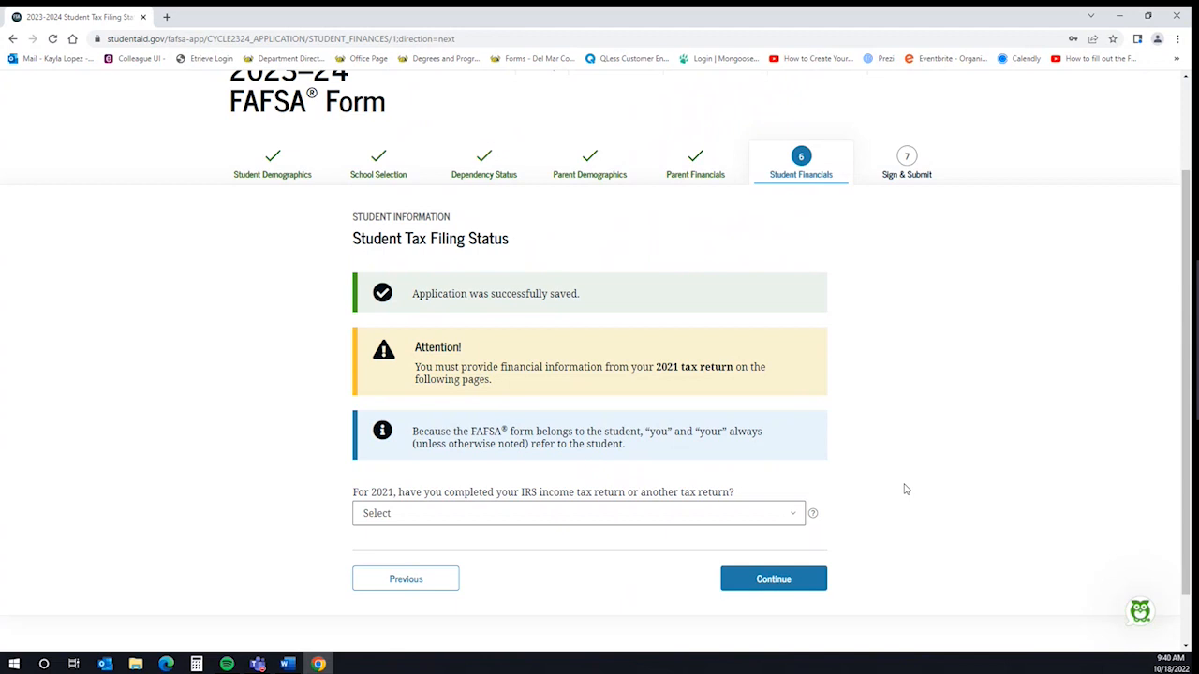
# Set the student's 2021 tax return to Already completed, IRS Form 1040, filing status Single
pyautogui.click(791, 517)
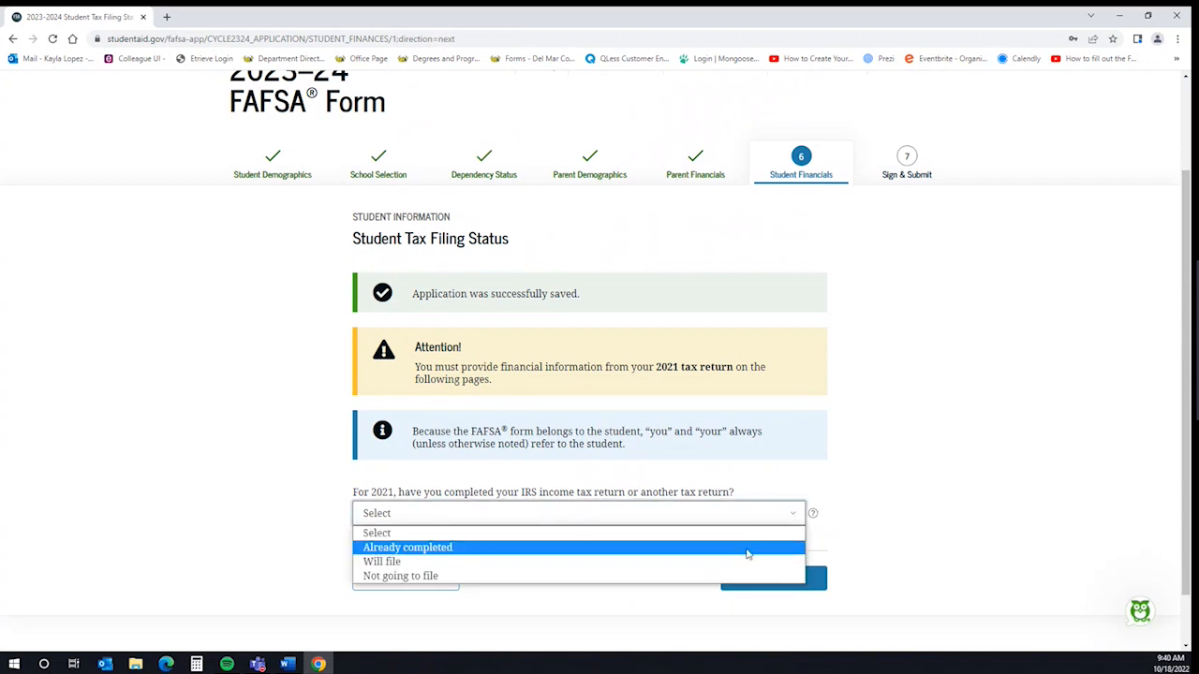
pyautogui.click(748, 553)
pyautogui.scroll(-2, 864, 495)
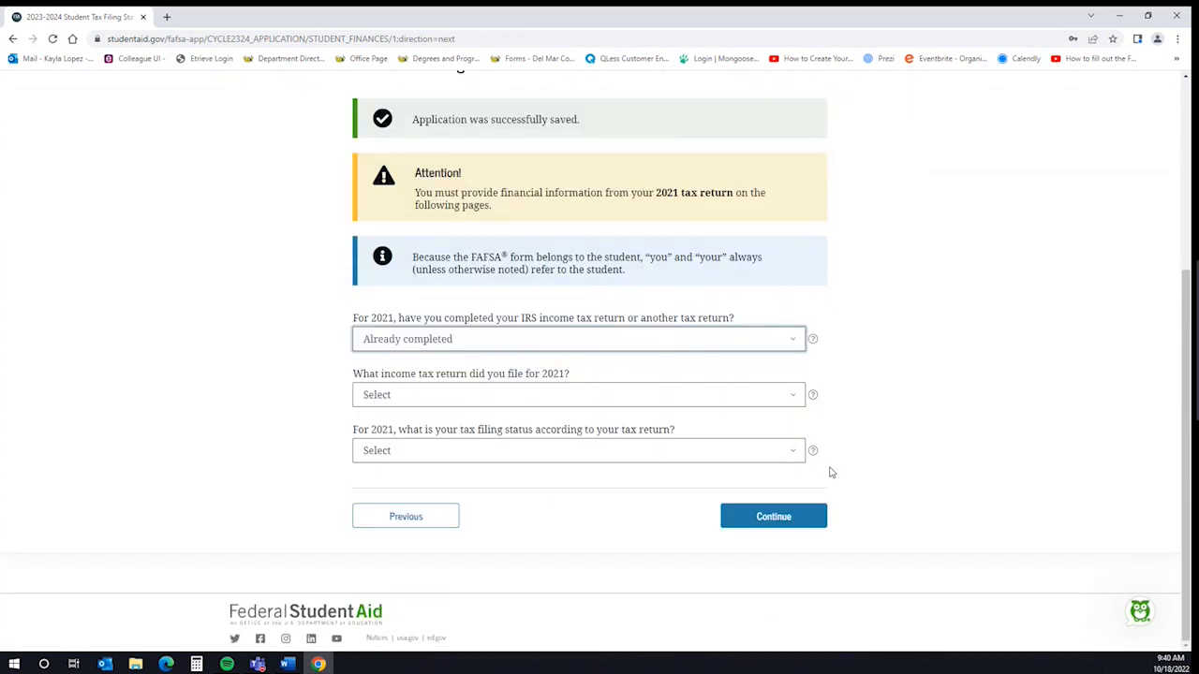
pyautogui.click(672, 394)
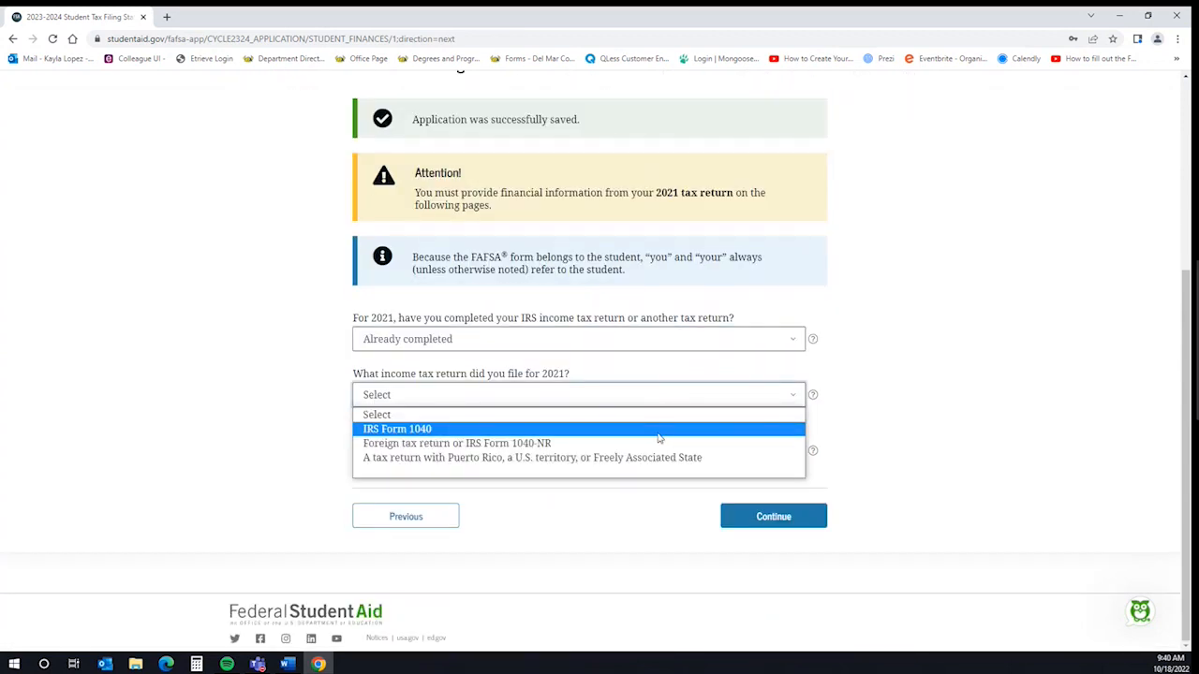
pyautogui.click(659, 429)
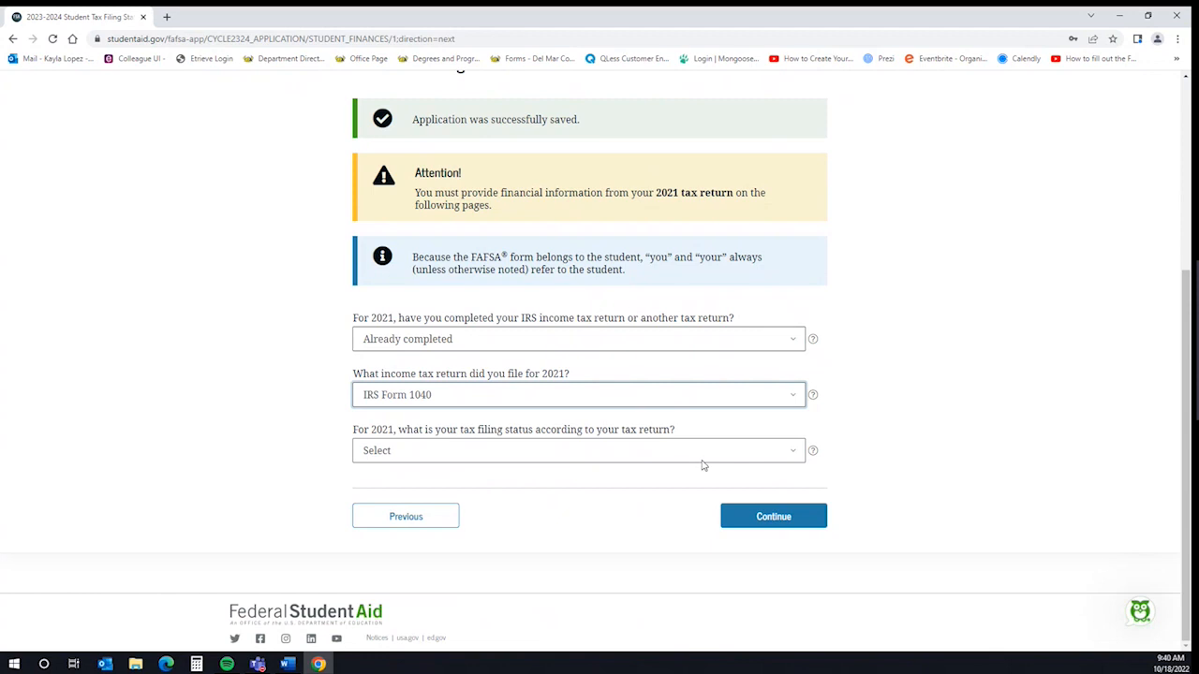
pyautogui.click(690, 455)
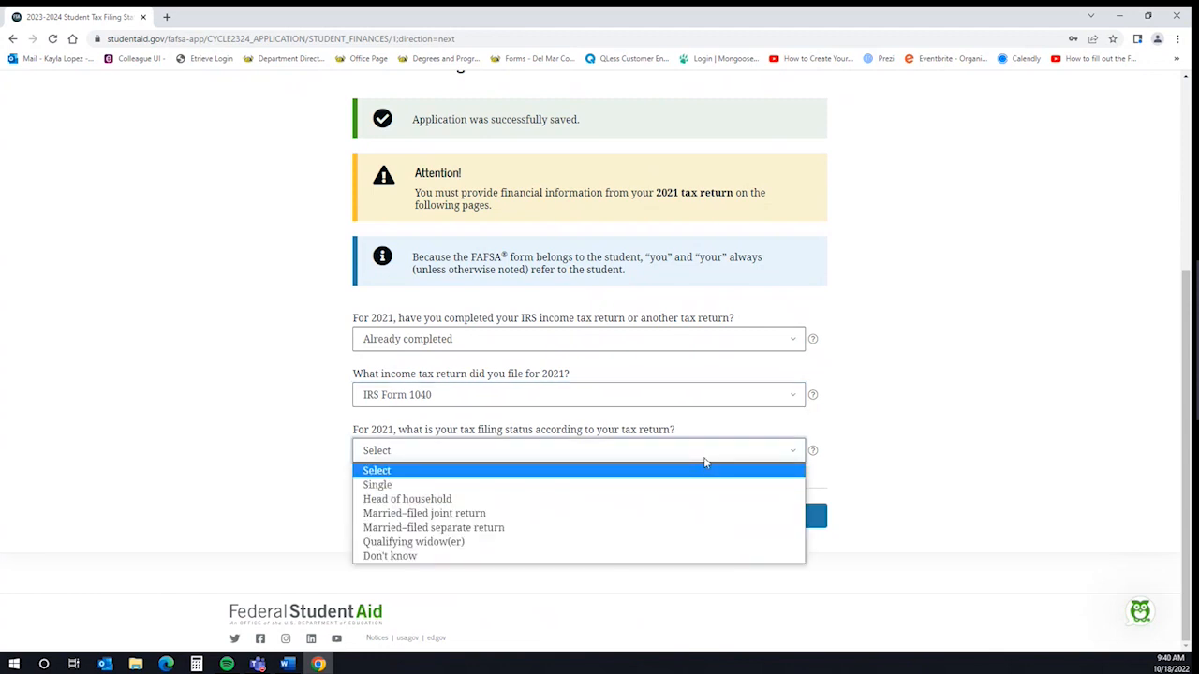
pyautogui.click(500, 485)
pyautogui.scroll(-2, 958, 446)
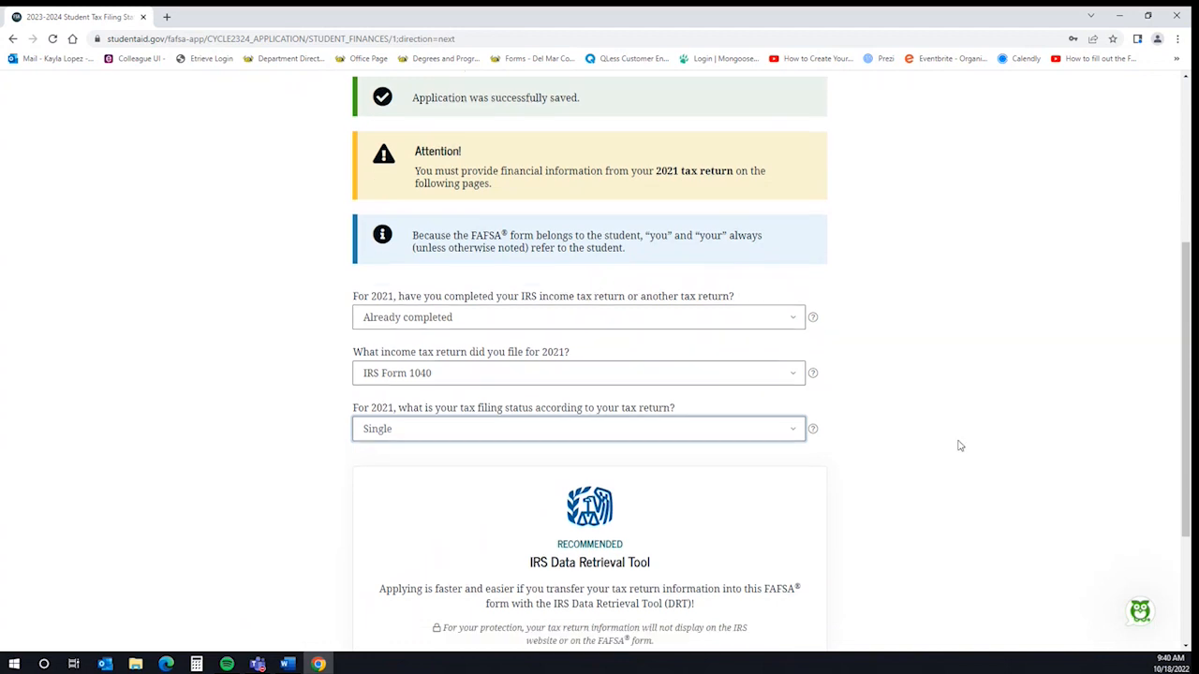
pyautogui.scroll(-1, 958, 446)
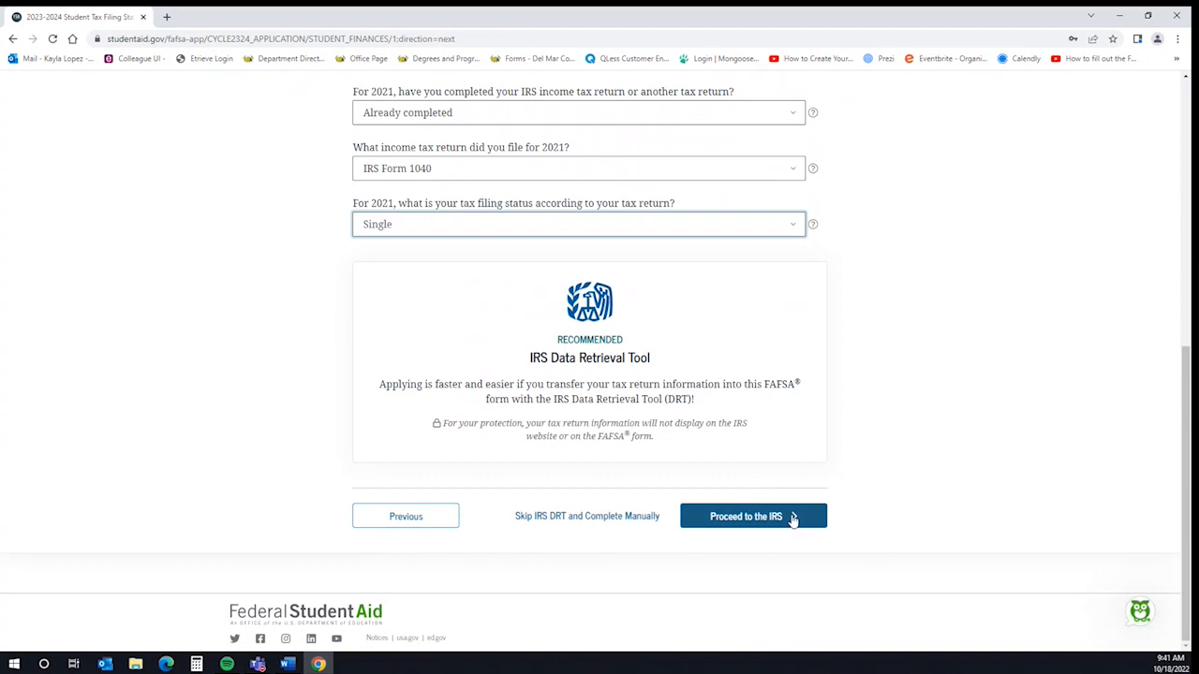
# Continue past the remaining Student Financials pages to the 2023–24 FAFSA Summary
pyautogui.click(961, 506)
pyautogui.scroll(1, 960, 506)
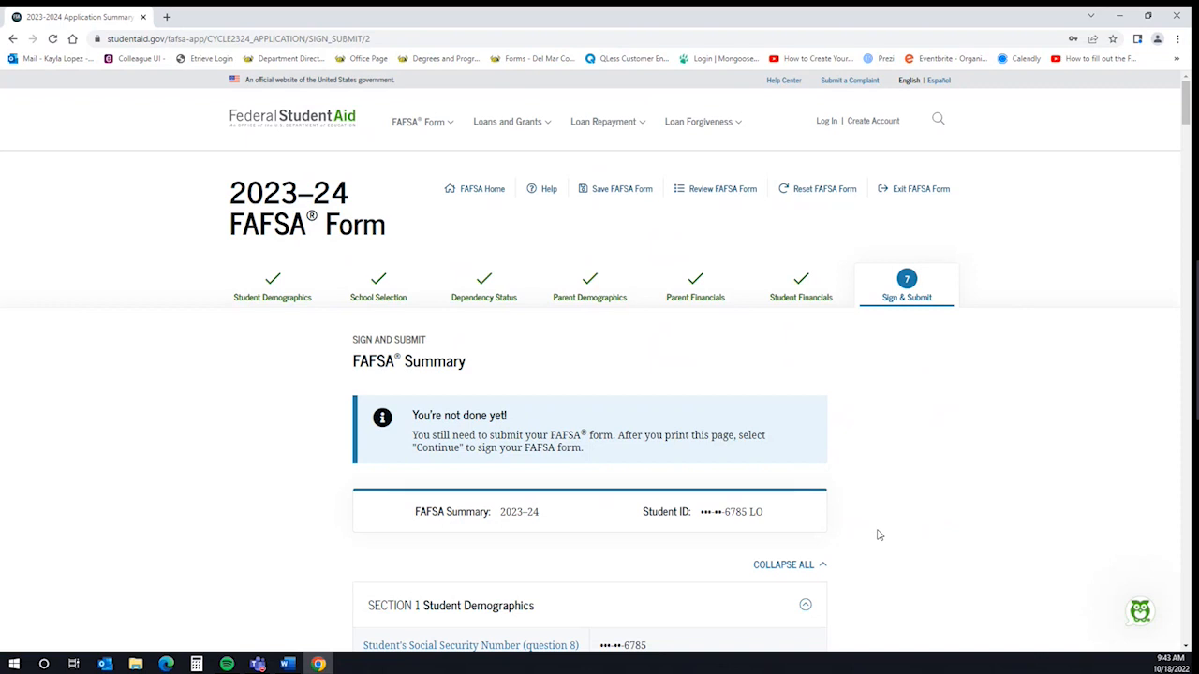
pyautogui.scroll(-2, 890, 519)
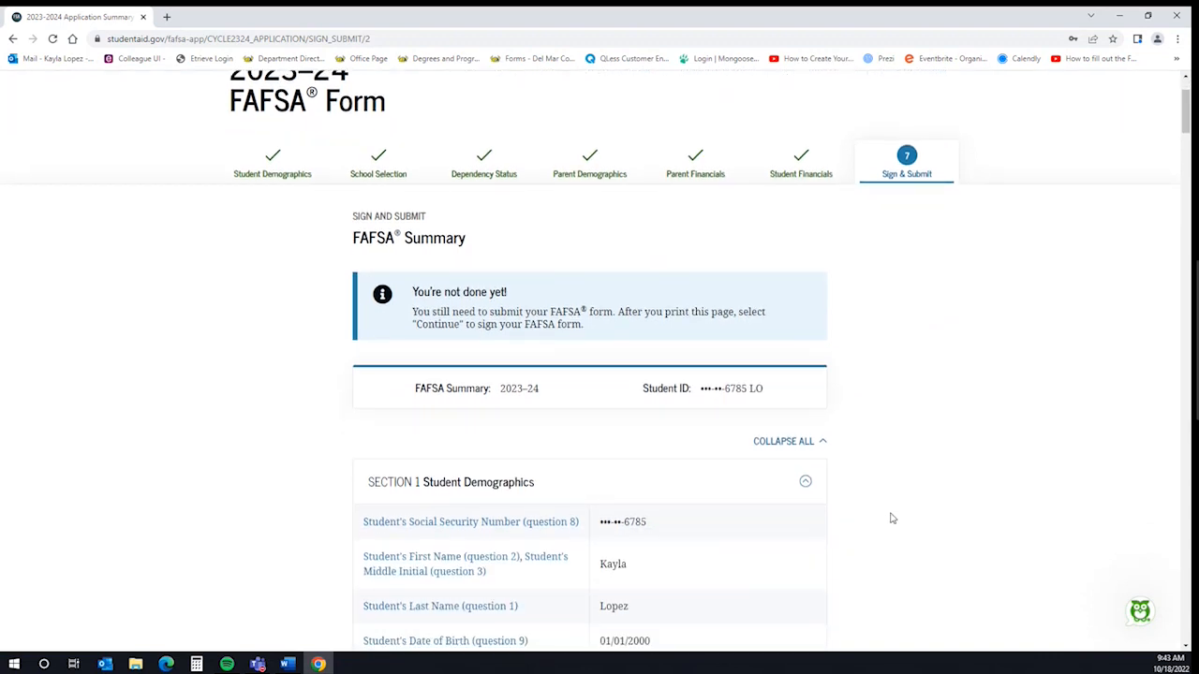
pyautogui.scroll(-3, 891, 519)
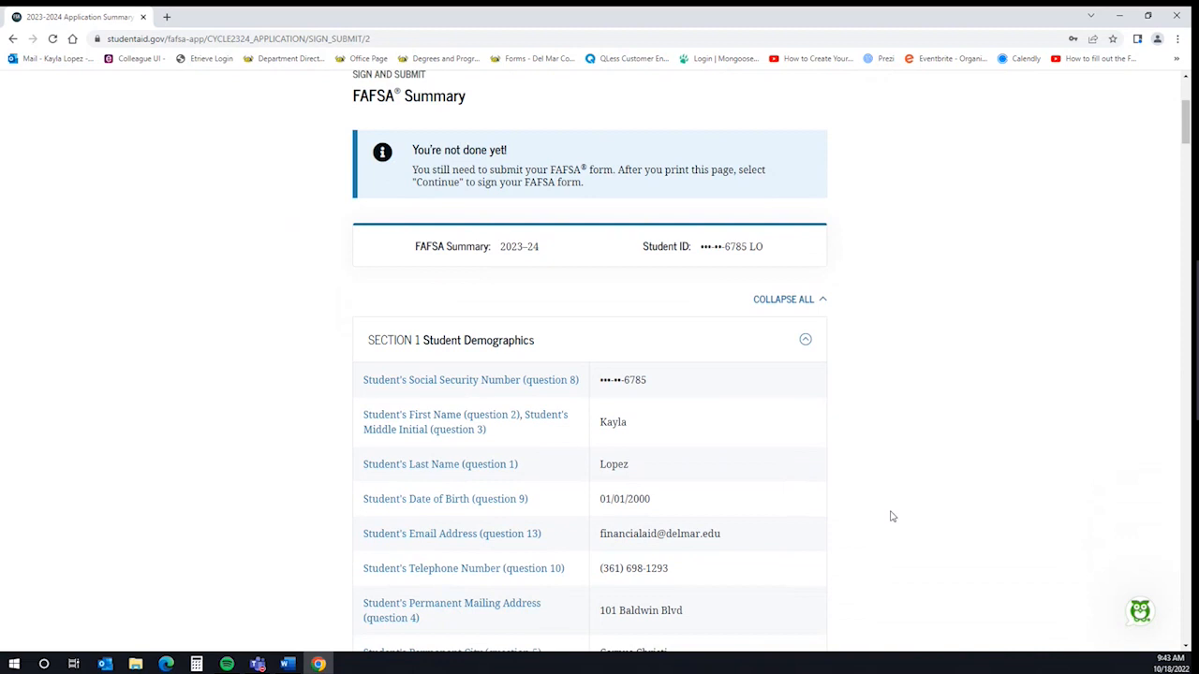
pyautogui.scroll(-5, 892, 517)
pyautogui.scroll(-5, 890, 515)
pyautogui.scroll(-4, 876, 517)
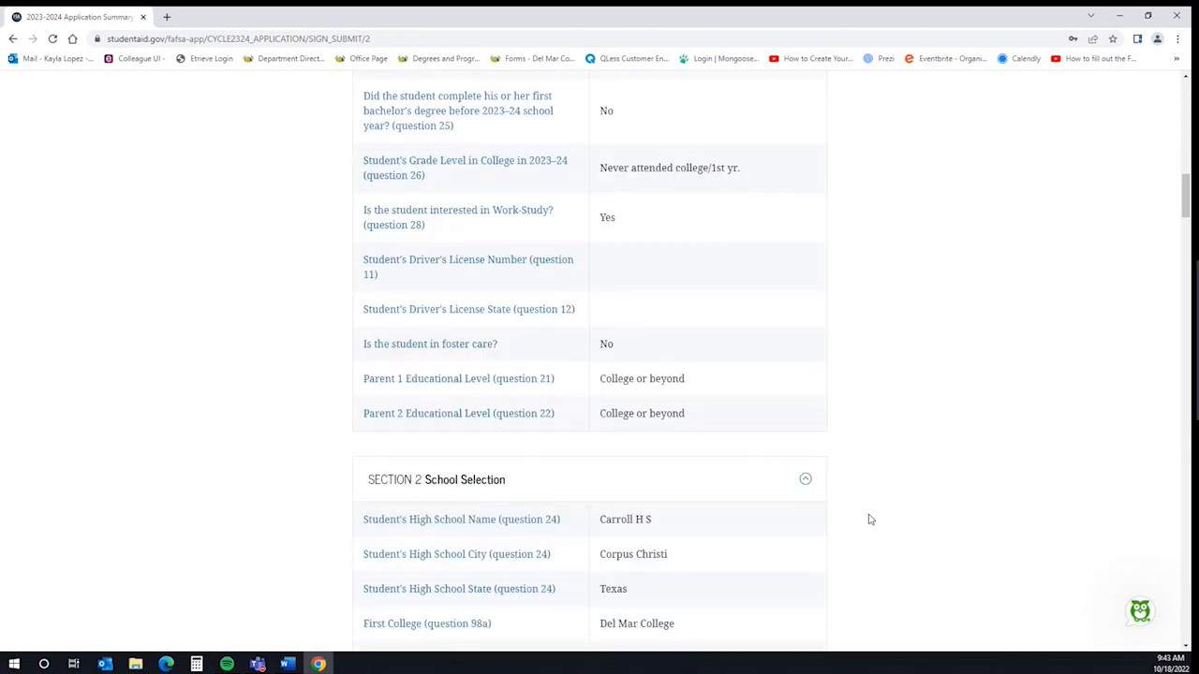
pyautogui.scroll(-4, 870, 519)
pyautogui.scroll(-3, 870, 519)
pyautogui.scroll(-5, 870, 519)
pyautogui.scroll(-20, 863, 521)
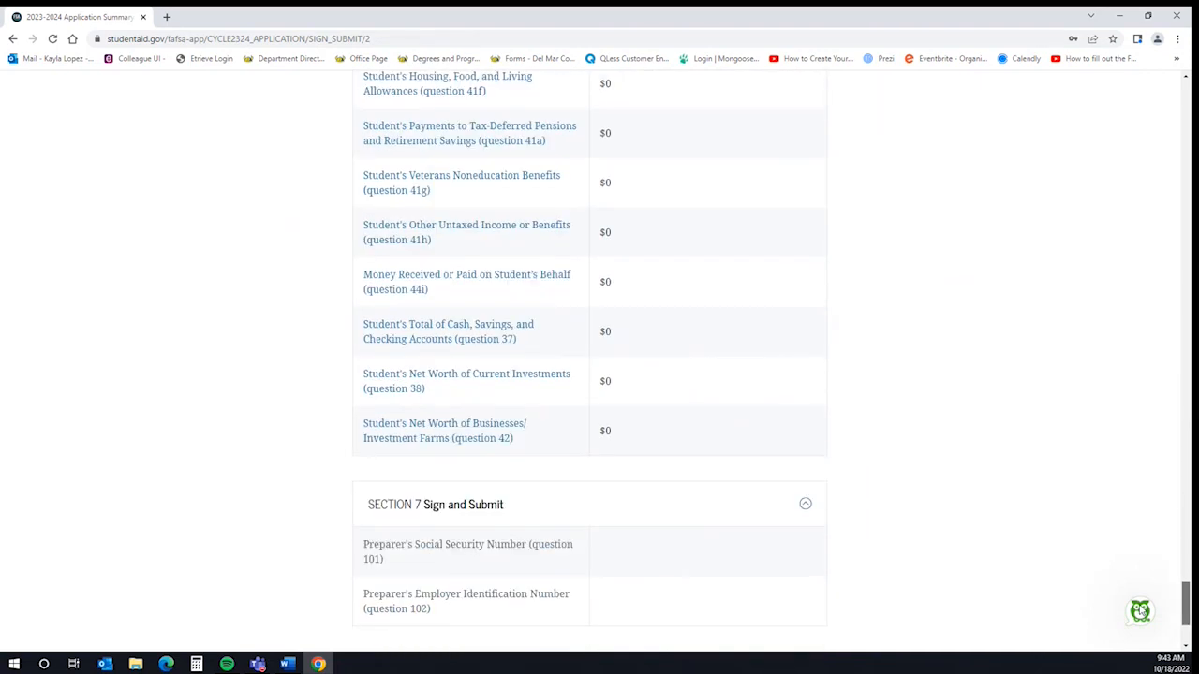
pyautogui.scroll(-2, 1126, 635)
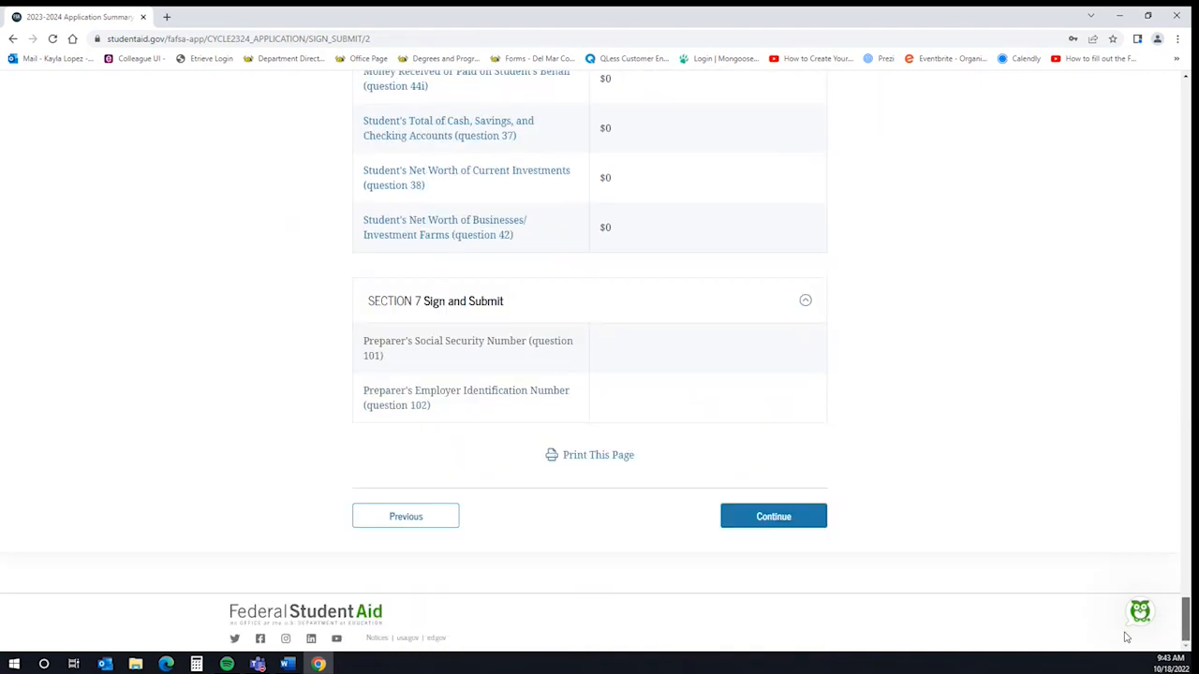
pyautogui.click(755, 523)
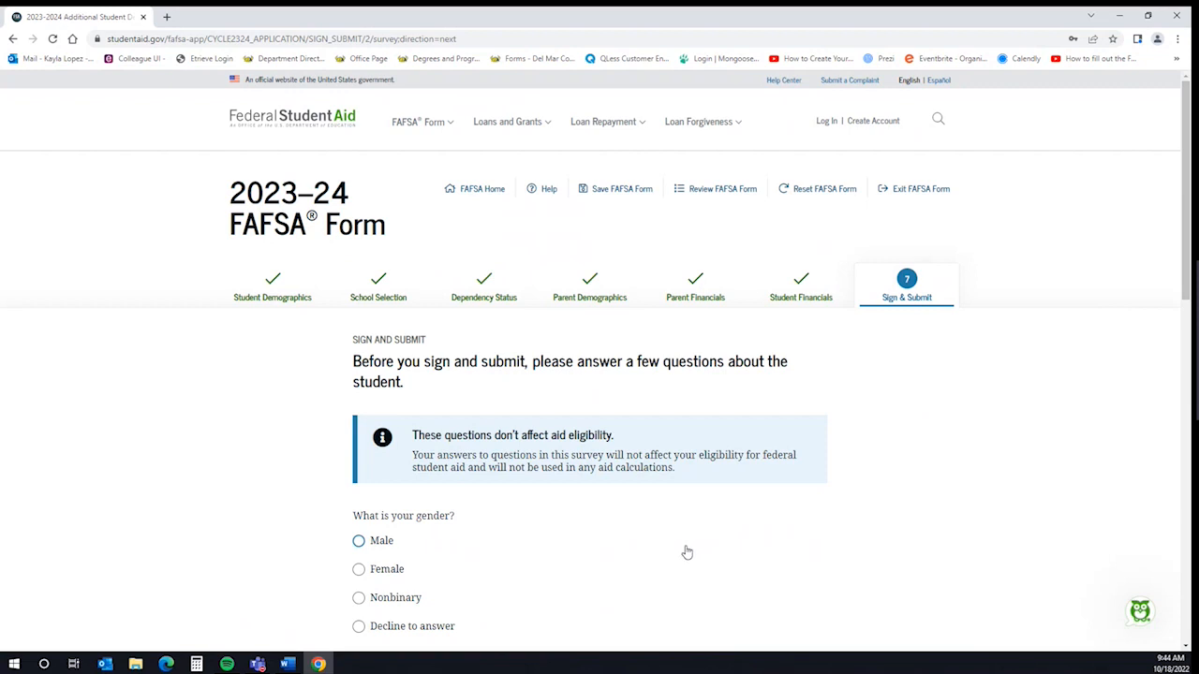
# Tick 'I agree to the terms' for the student certification and continue to Signature Status
pyautogui.scroll(-2, 686, 553)
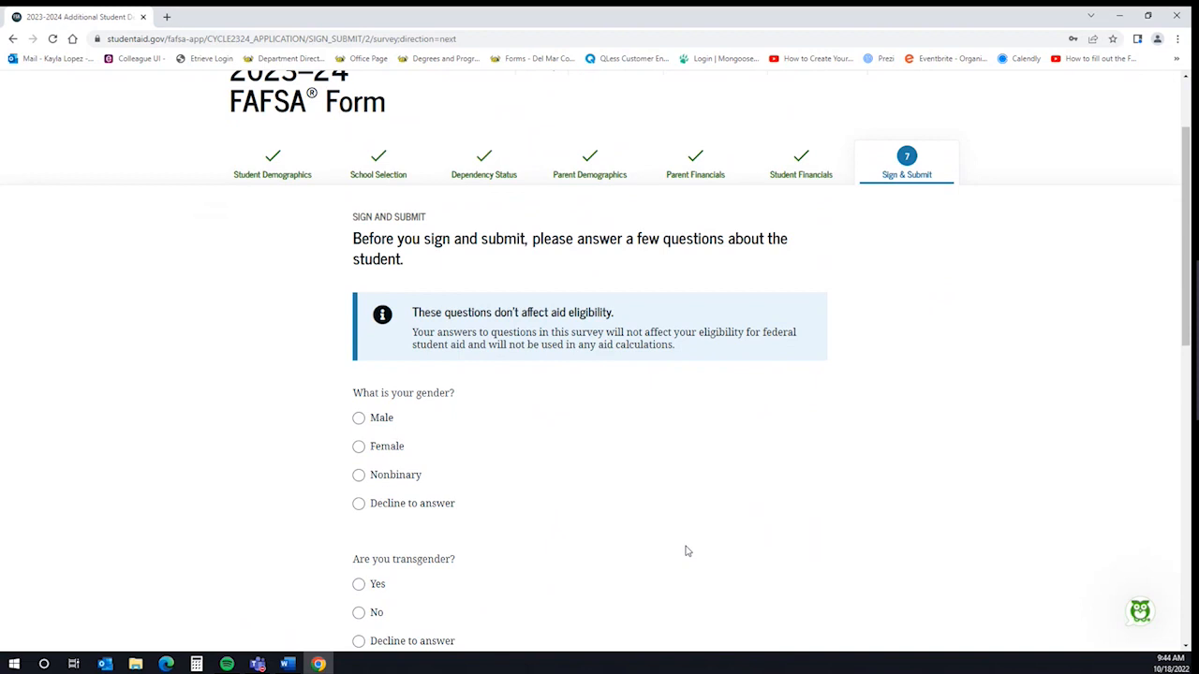
pyautogui.scroll(-2, 686, 553)
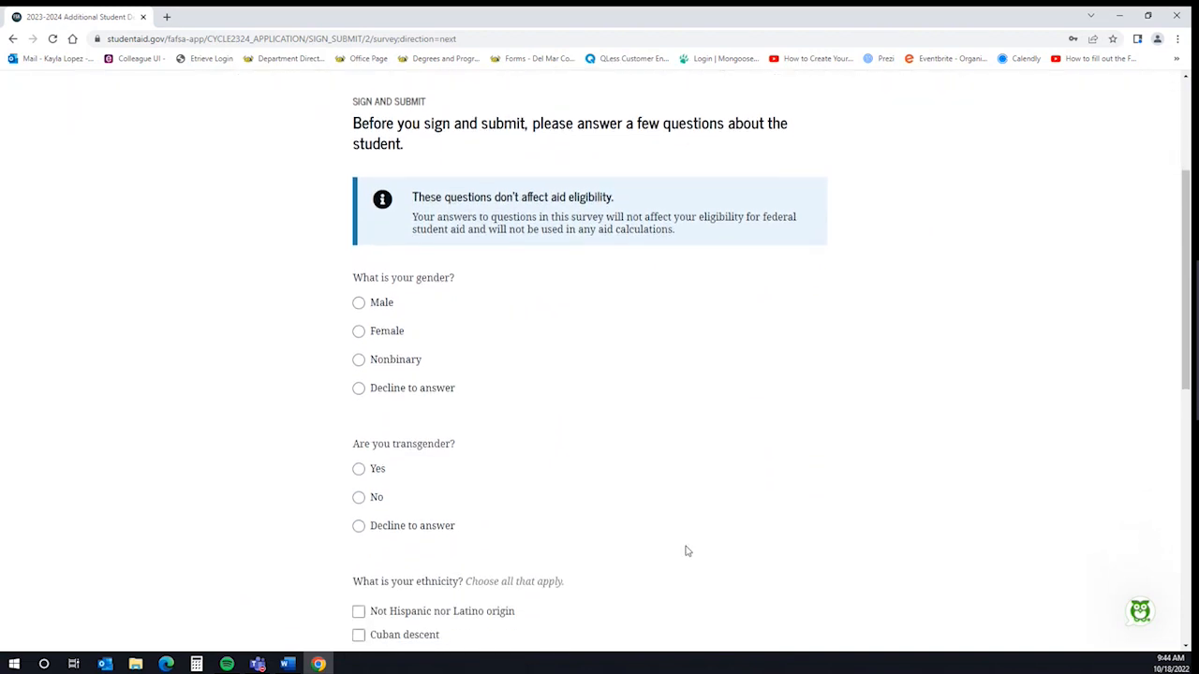
pyautogui.scroll(-5, 677, 599)
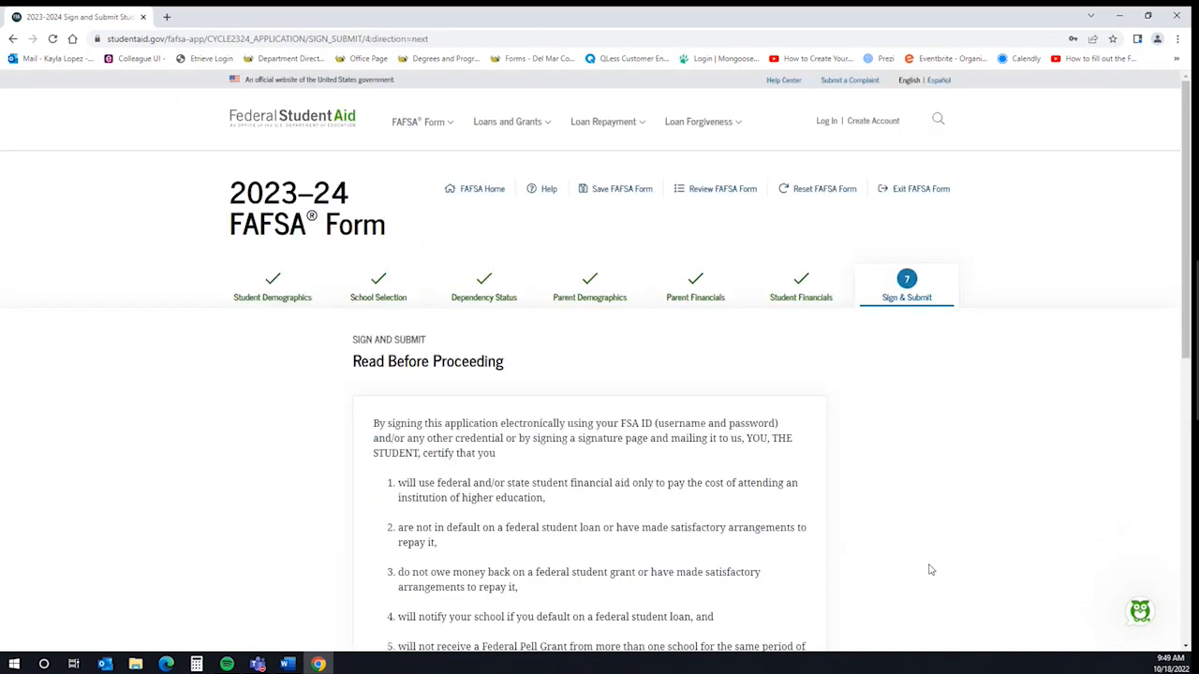
pyautogui.scroll(-5, 933, 550)
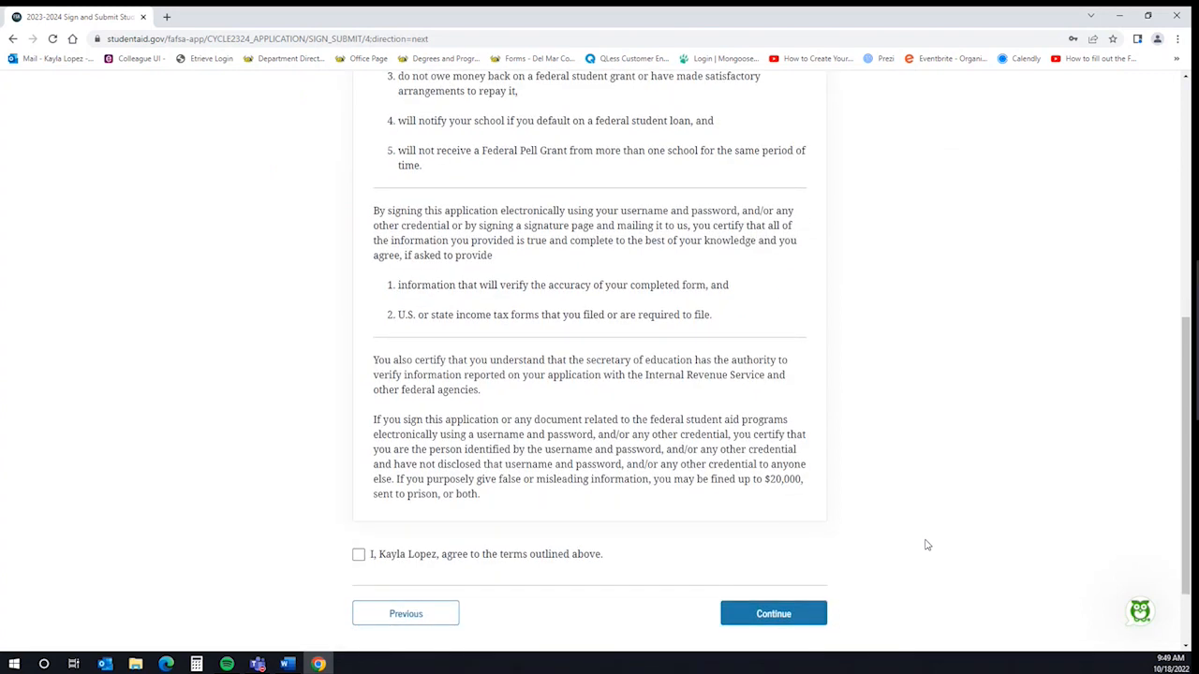
pyautogui.click(358, 559)
pyautogui.click(774, 614)
pyautogui.scroll(-2, 852, 506)
pyautogui.scroll(-1, 853, 505)
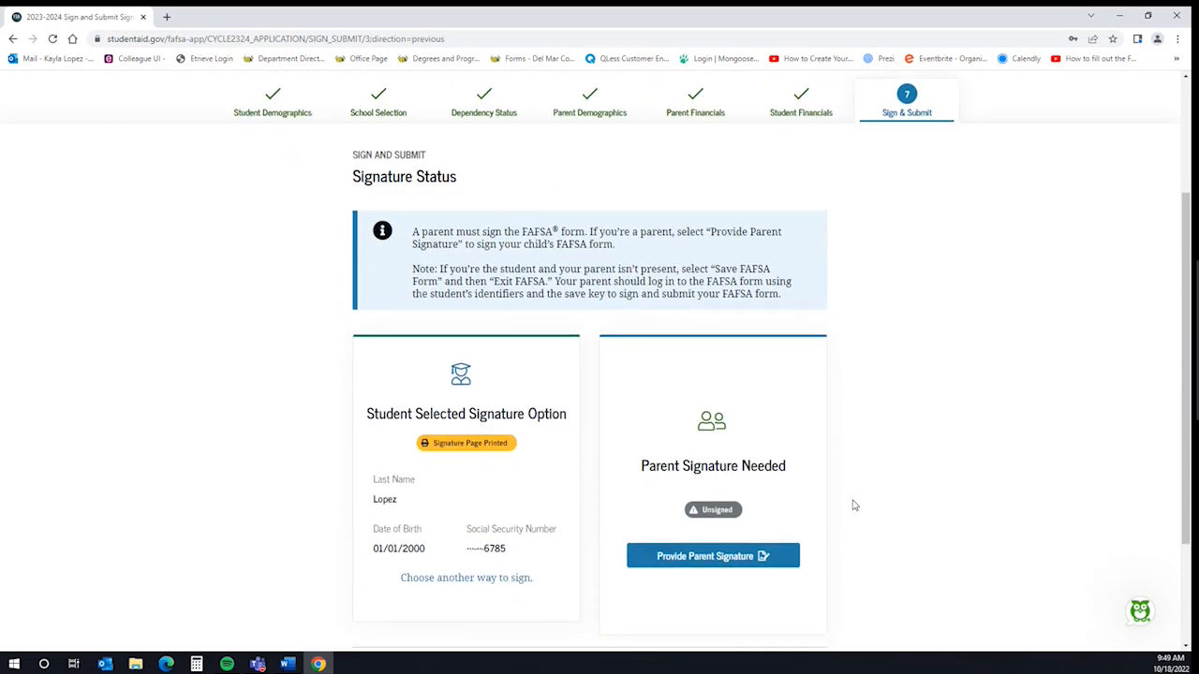
# Provide the parent signature as Parent 1 and agree to the parent certification terms
pyautogui.scroll(-2, 852, 505)
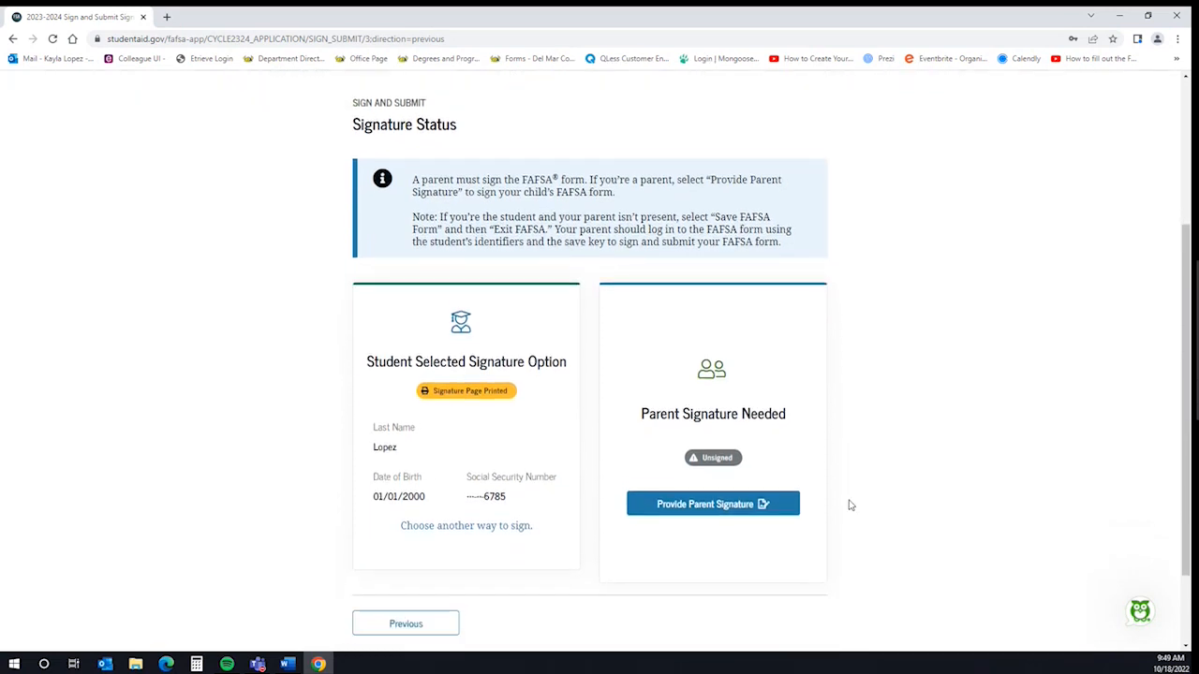
pyautogui.click(778, 495)
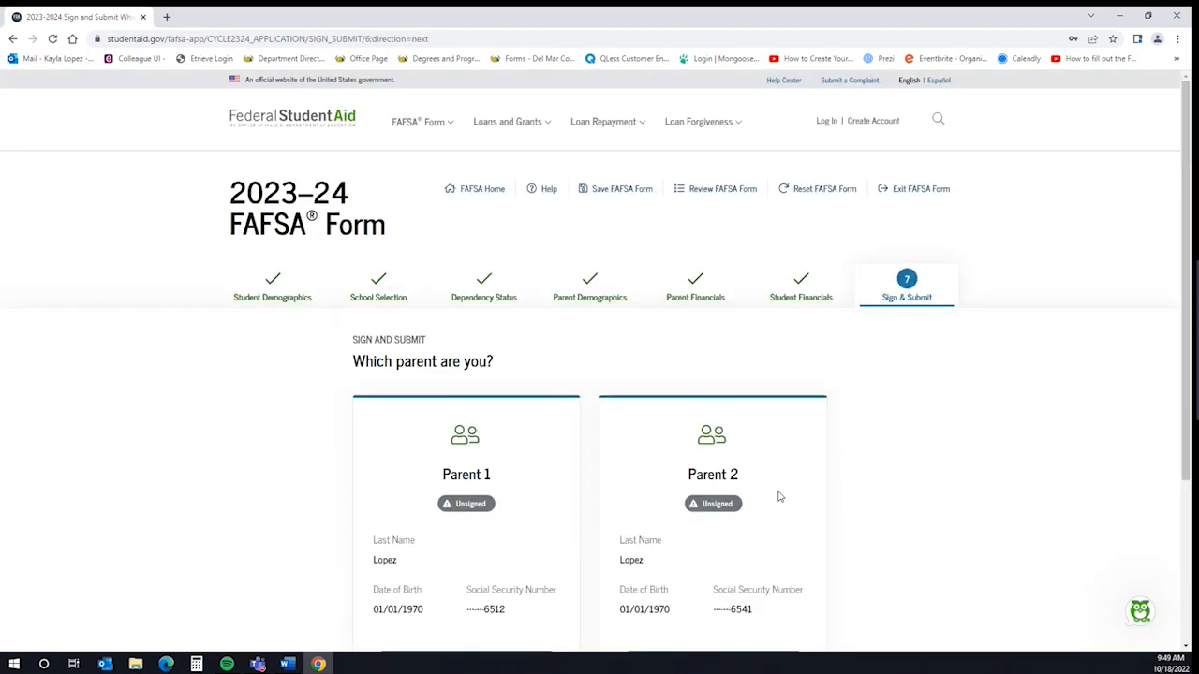
pyautogui.scroll(-2, 778, 496)
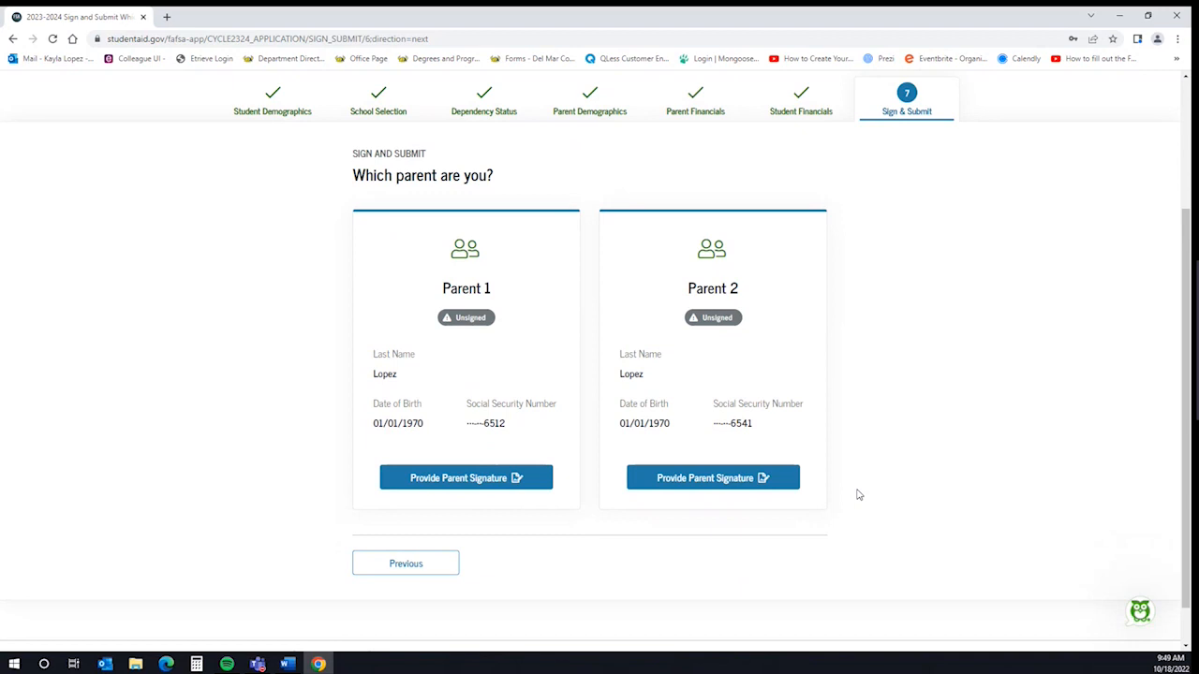
pyautogui.click(537, 484)
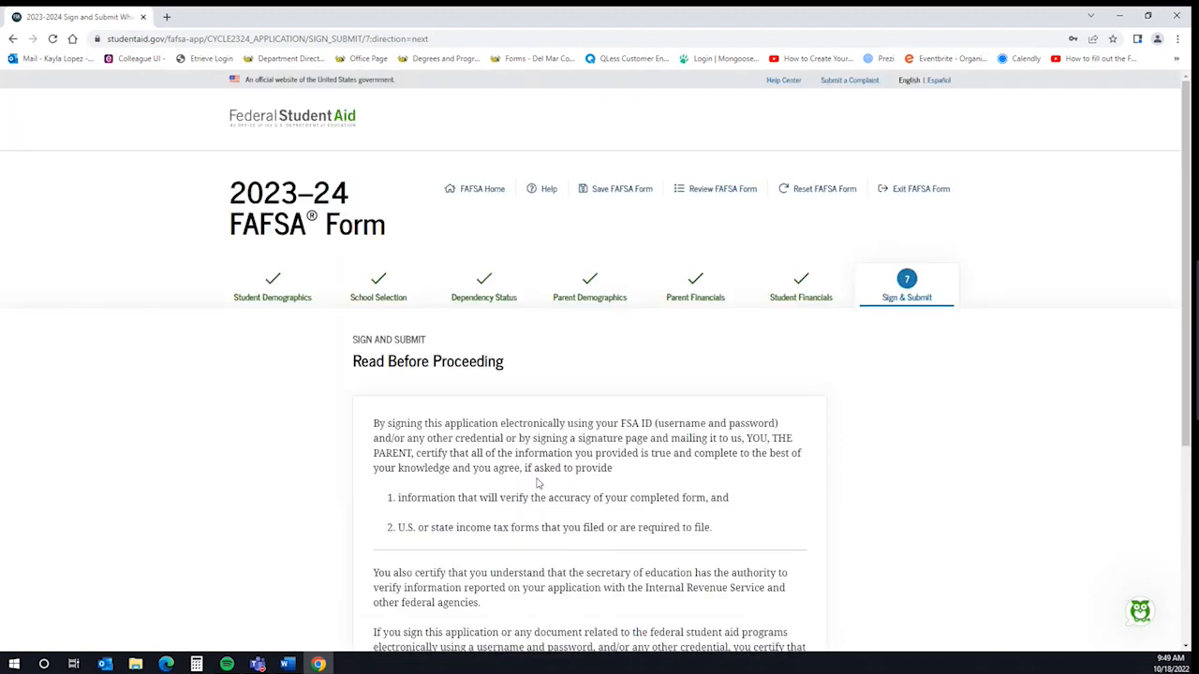
pyautogui.scroll(-1, 713, 514)
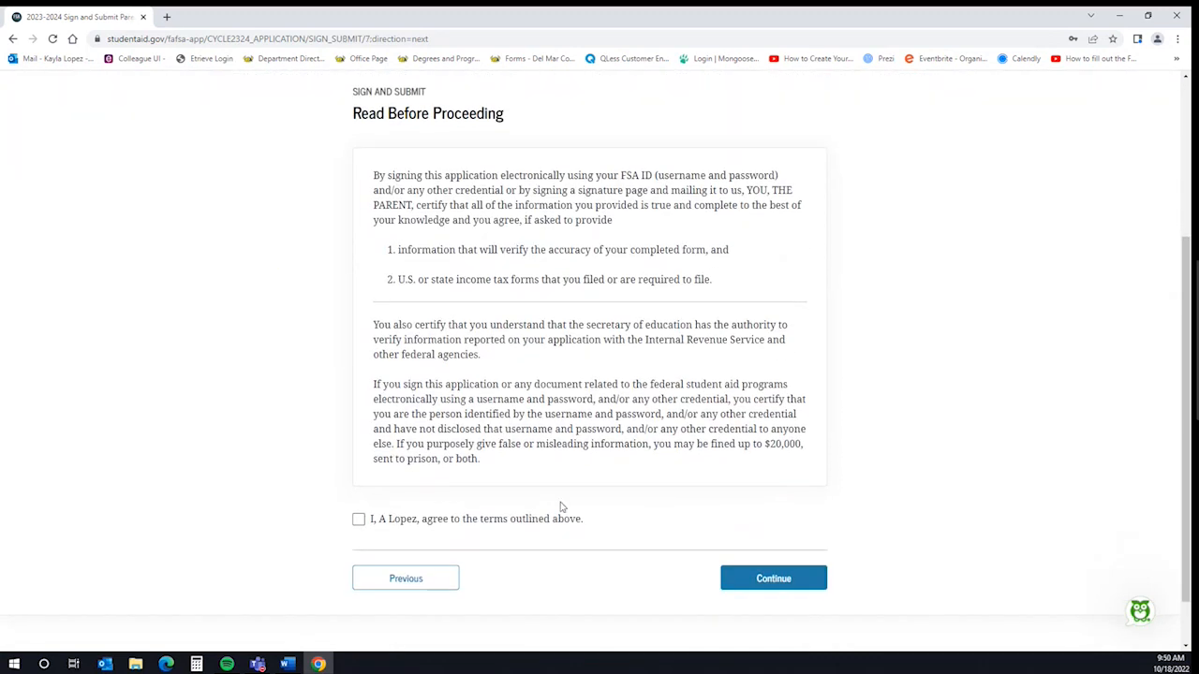
pyautogui.click(358, 520)
pyautogui.click(727, 581)
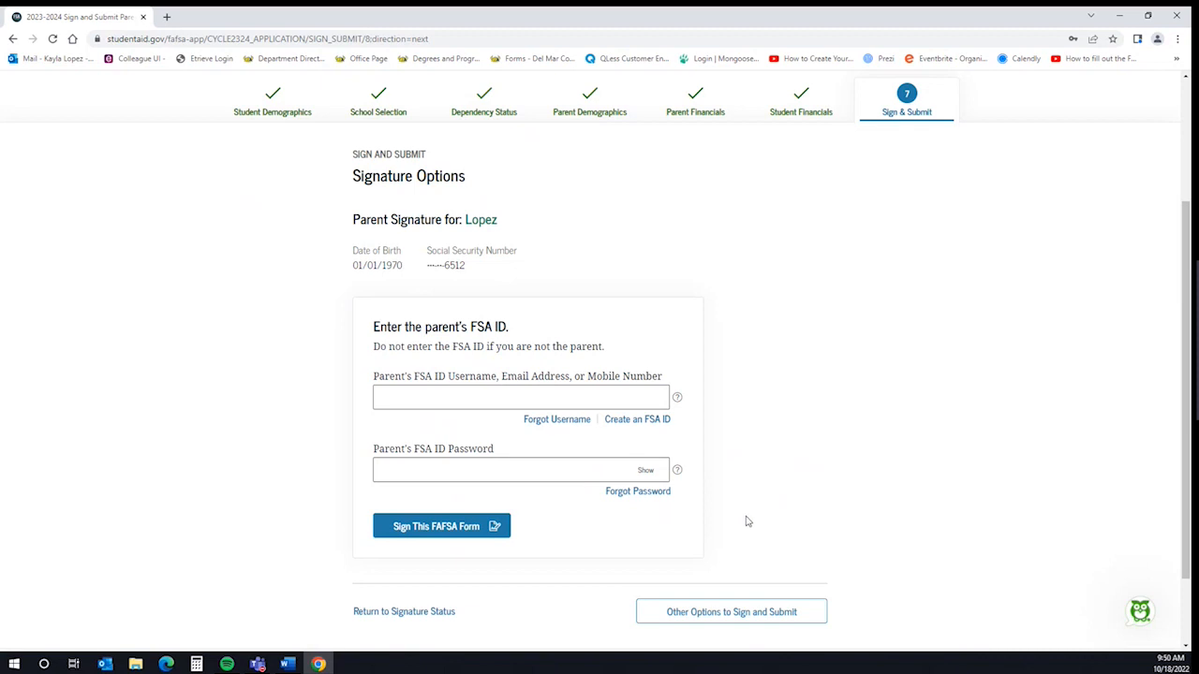
# Under Other Options to Sign and Submit, select 'Print a signature page' for the parent
pyautogui.click(728, 613)
pyautogui.scroll(-3, 749, 575)
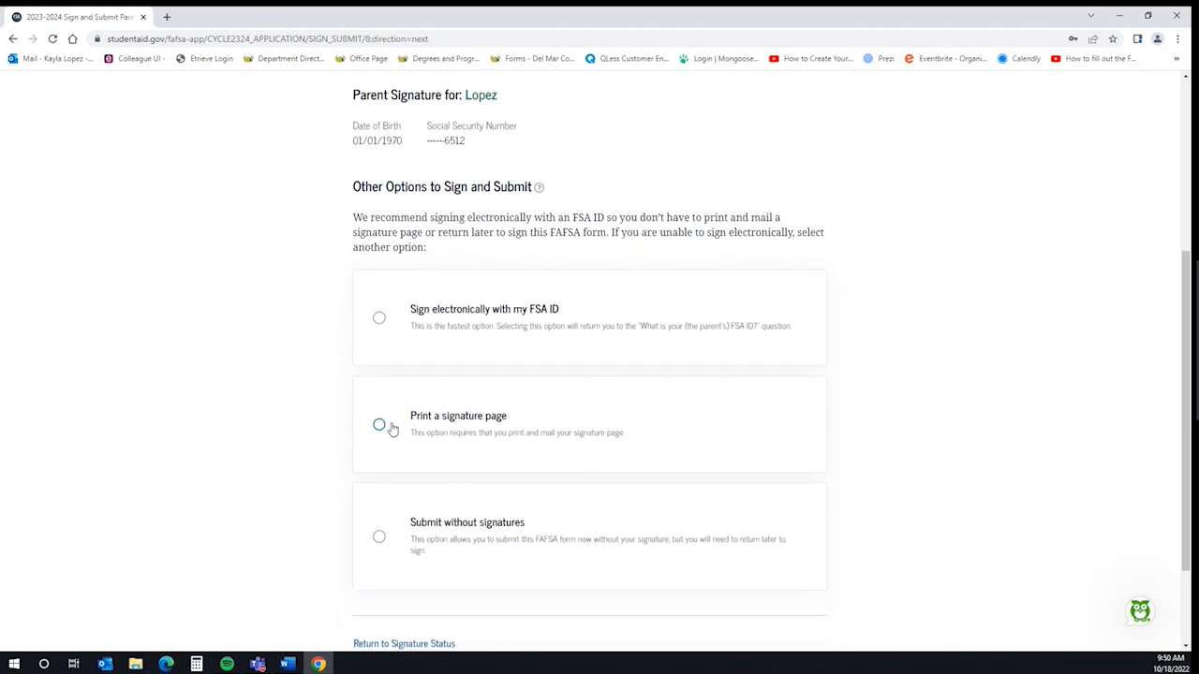
pyautogui.click(379, 426)
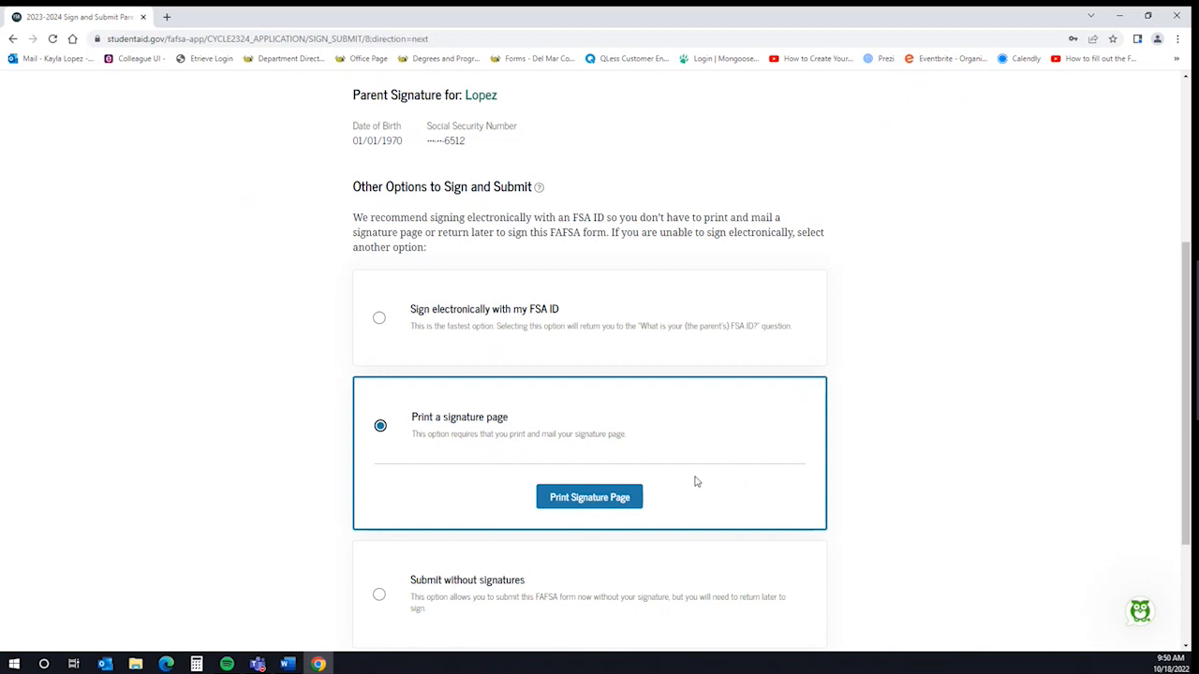
pyautogui.scroll(-2, 694, 482)
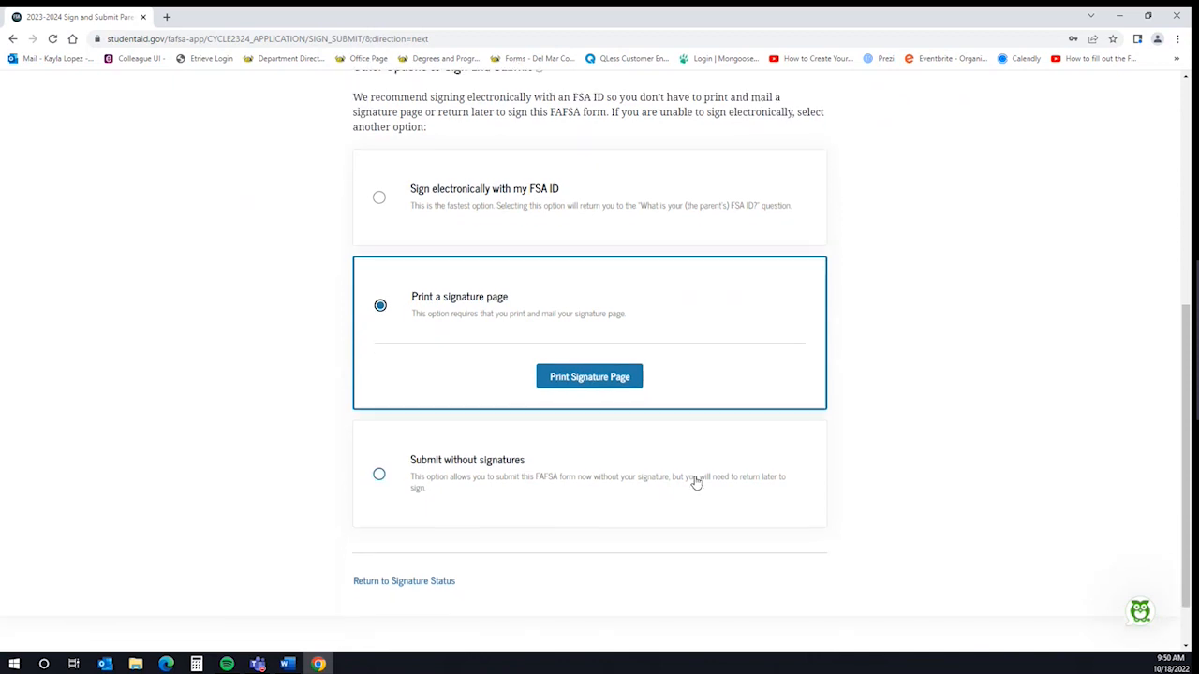